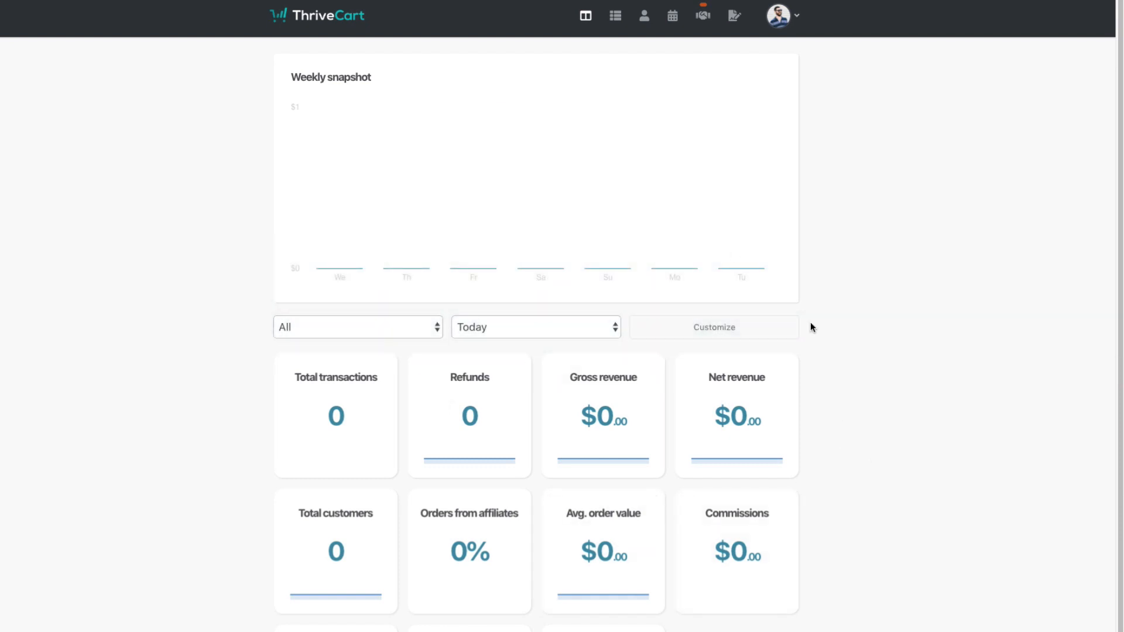
- Look over the dashboard's weekly snapshot and the sales statistics below it
scroll(876, 500, down, 2)
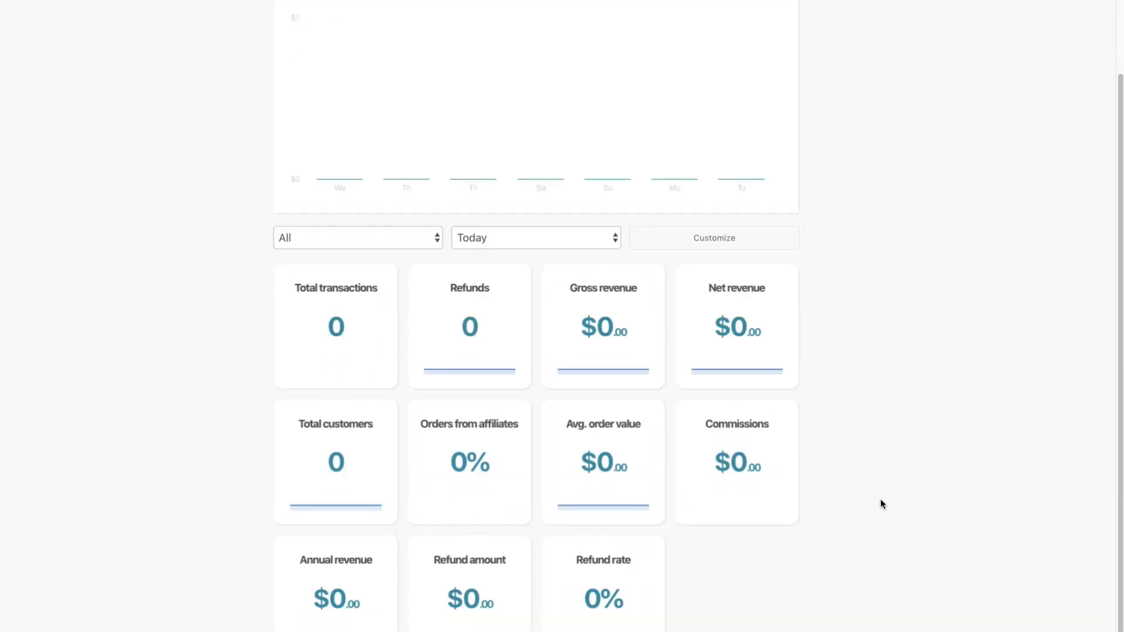
scroll(880, 504, up, 2)
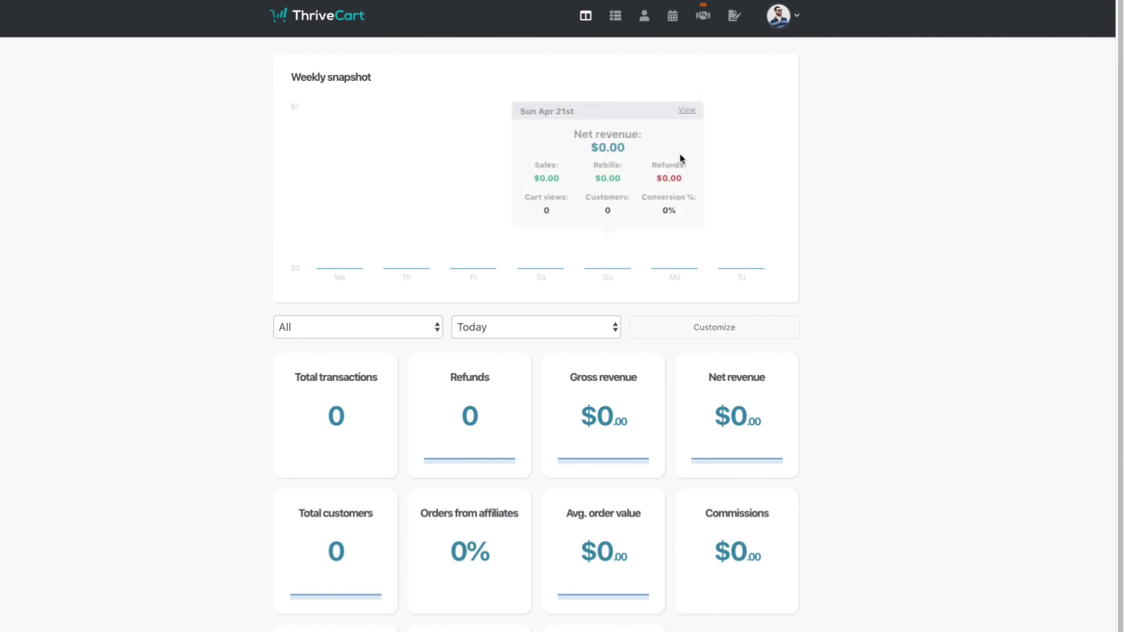
scroll(424, 261, down, 2)
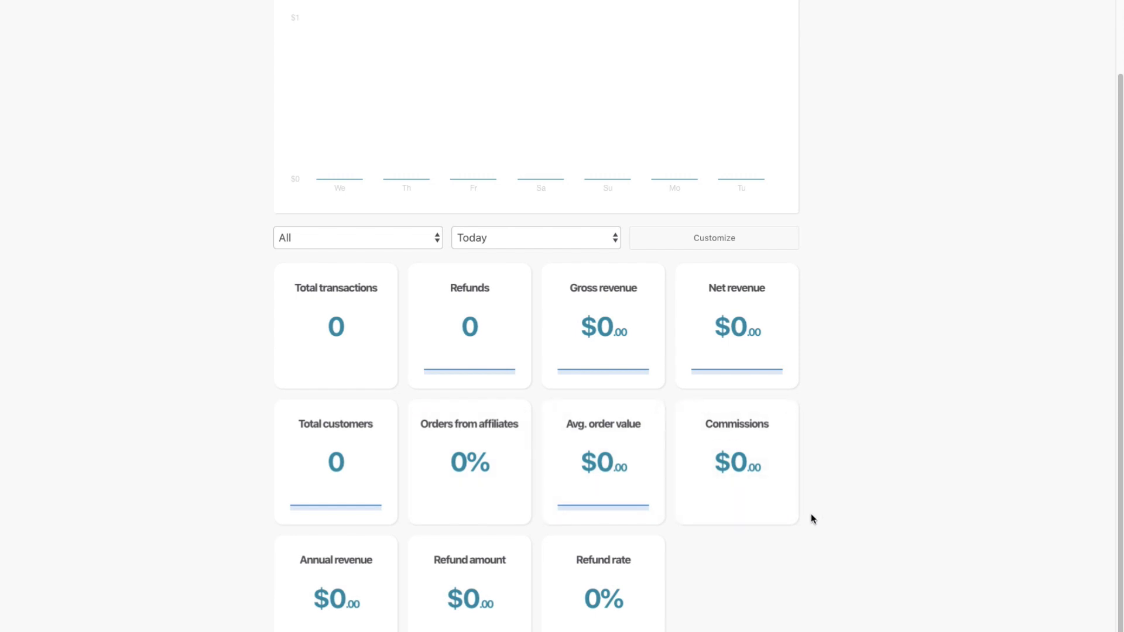
scroll(811, 518, up, 2)
- View the available payment gateway and autoresponder integrations in the account settings
click(774, 34)
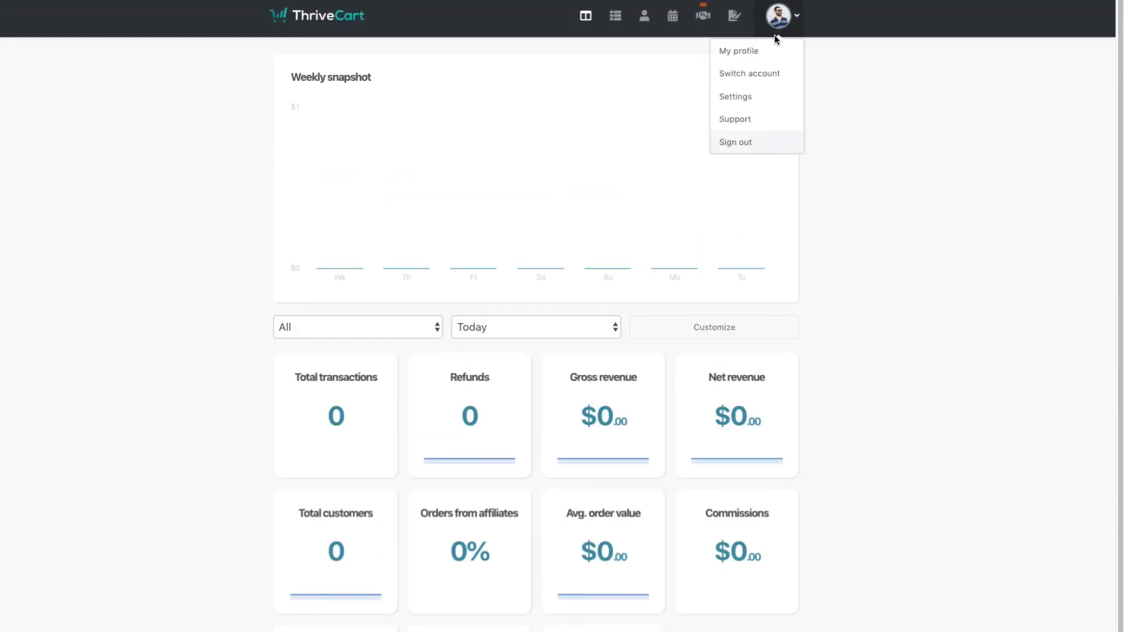
click(739, 97)
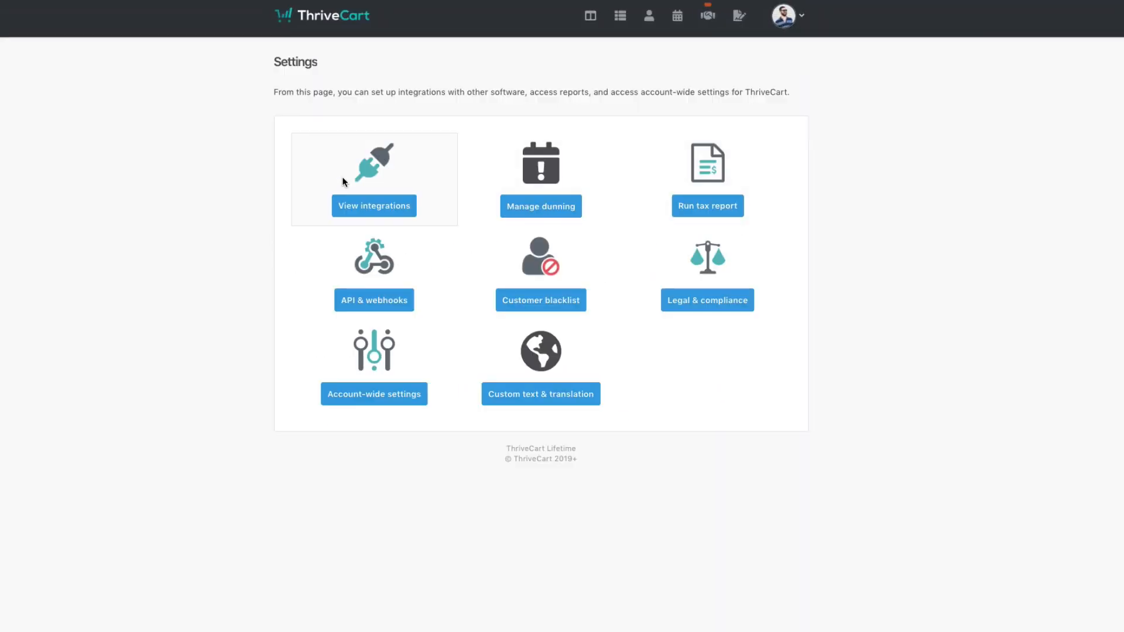
click(376, 206)
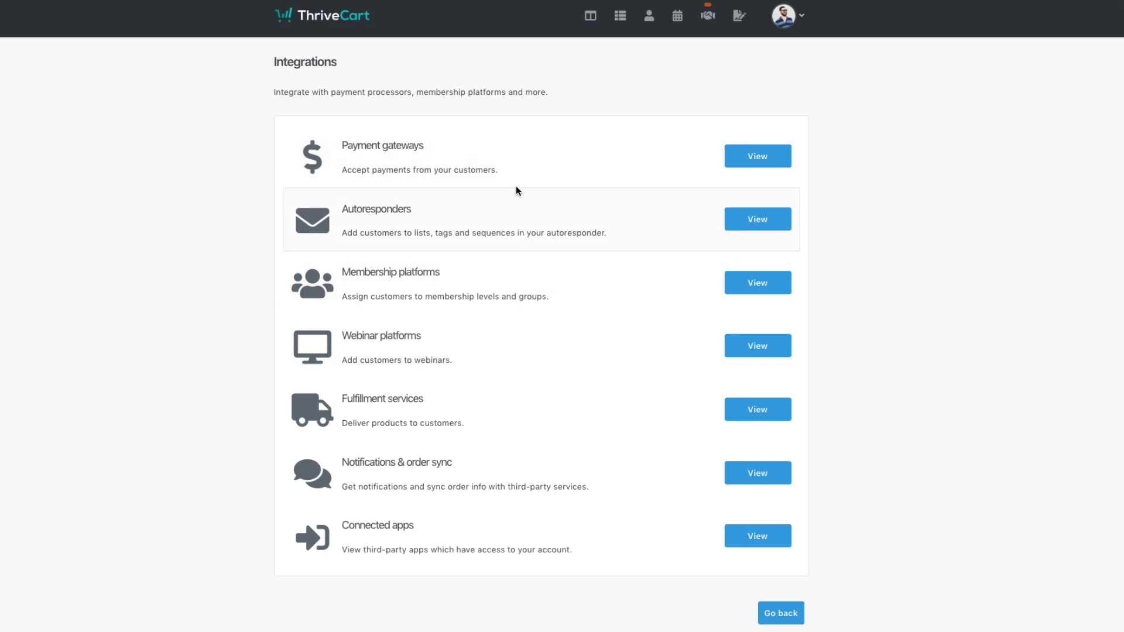
click(771, 160)
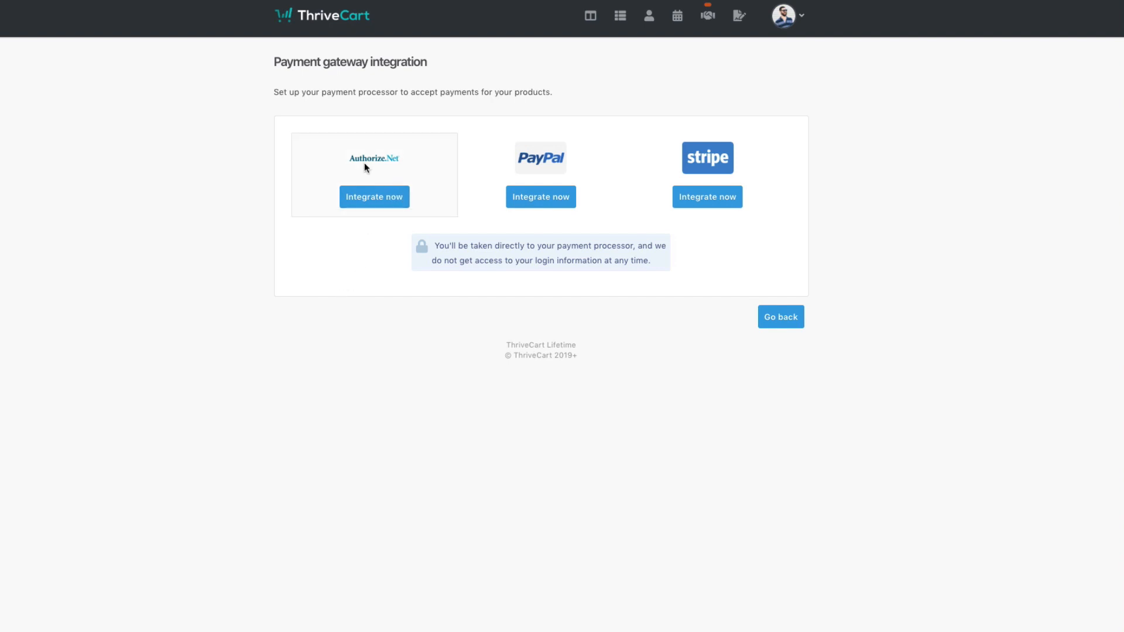
click(787, 320)
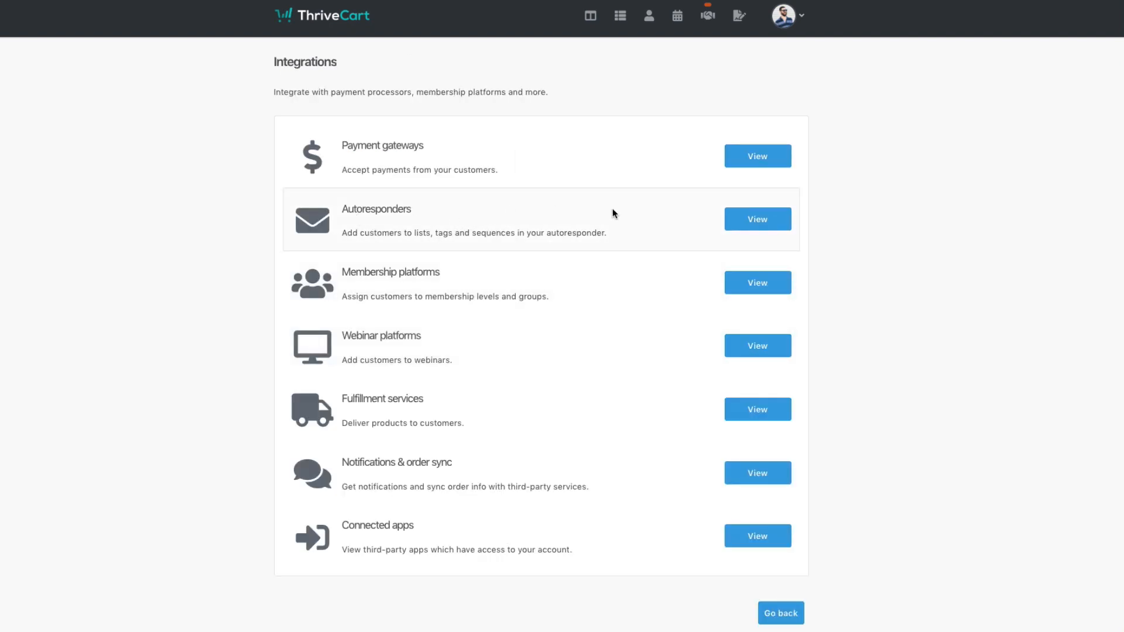
click(755, 221)
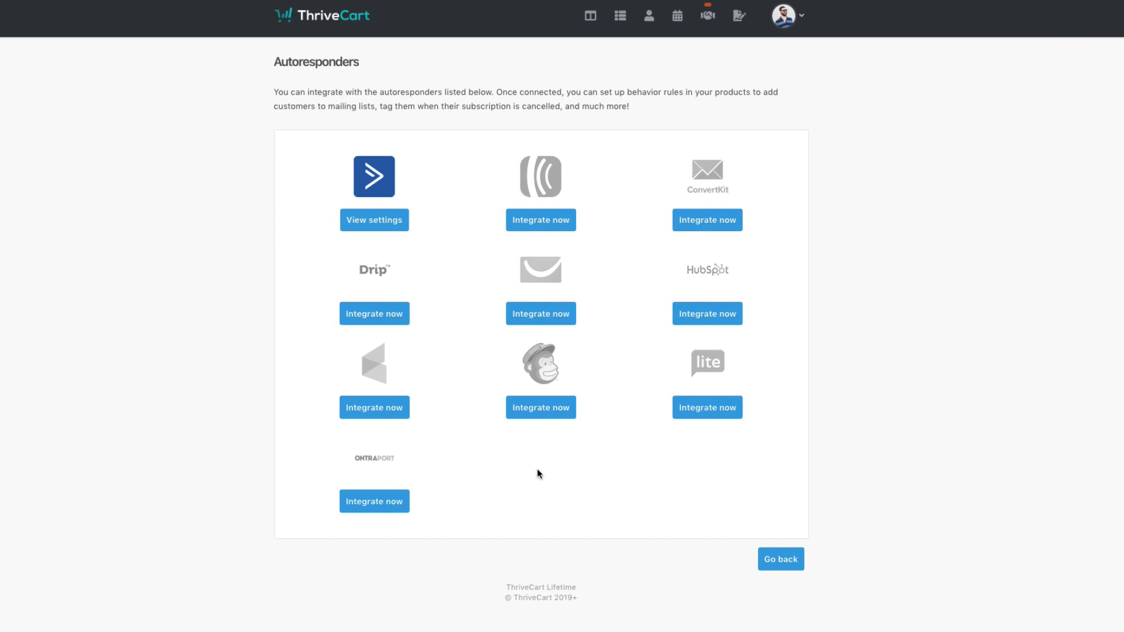
- Add a behavior rule to Content Business Machine - TEST PRODUCT using Custom HTML, left blank, when the main product is purchased
click(620, 16)
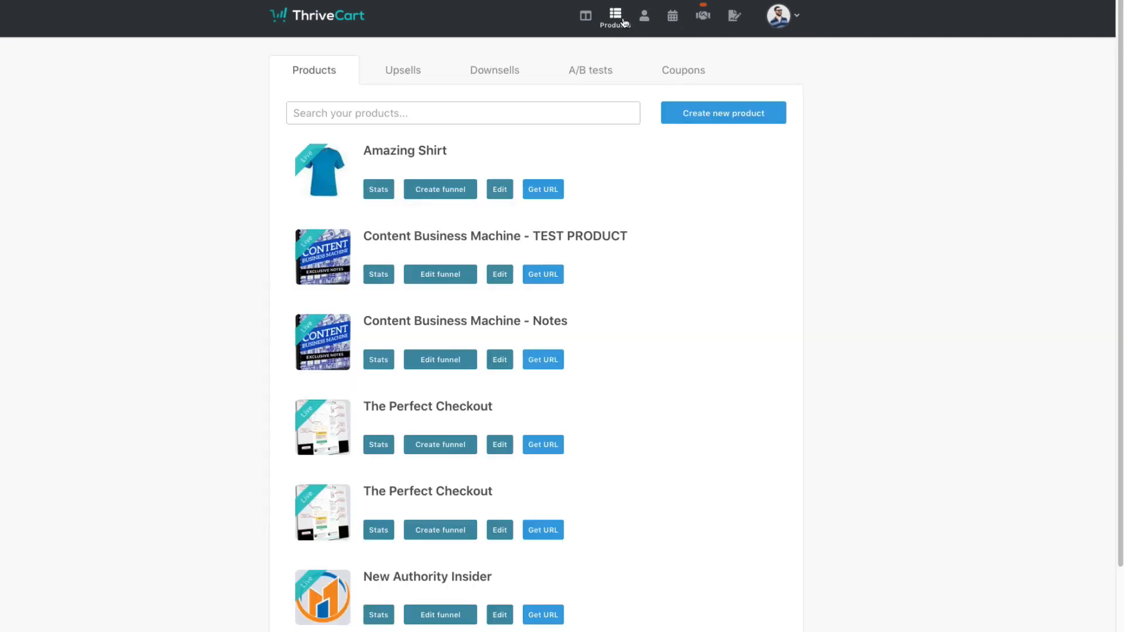
click(497, 279)
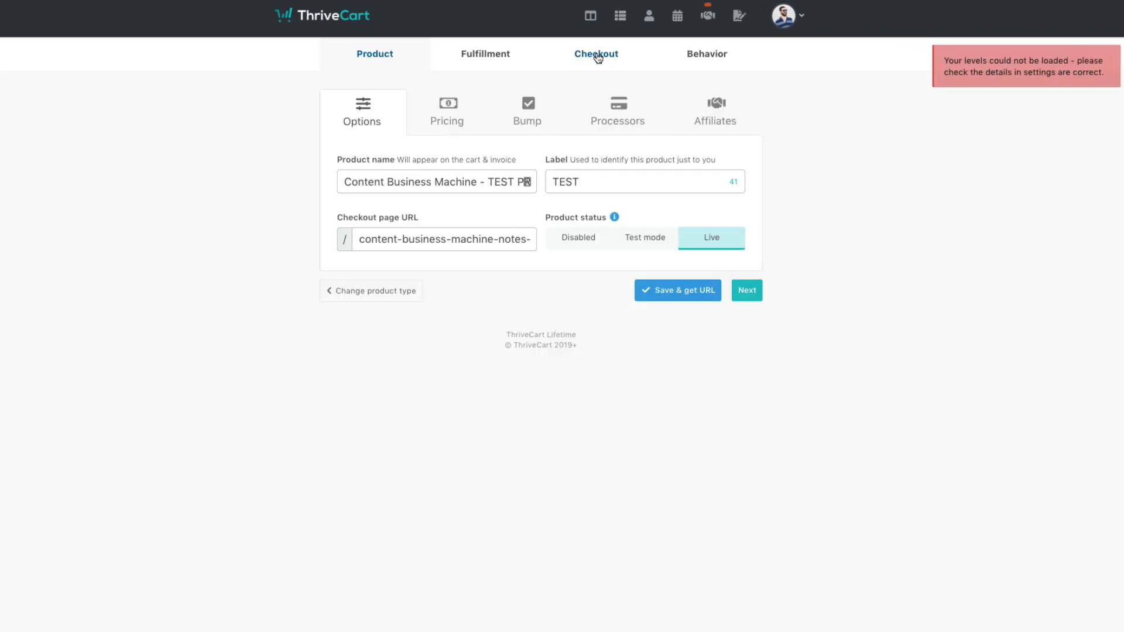
click(716, 55)
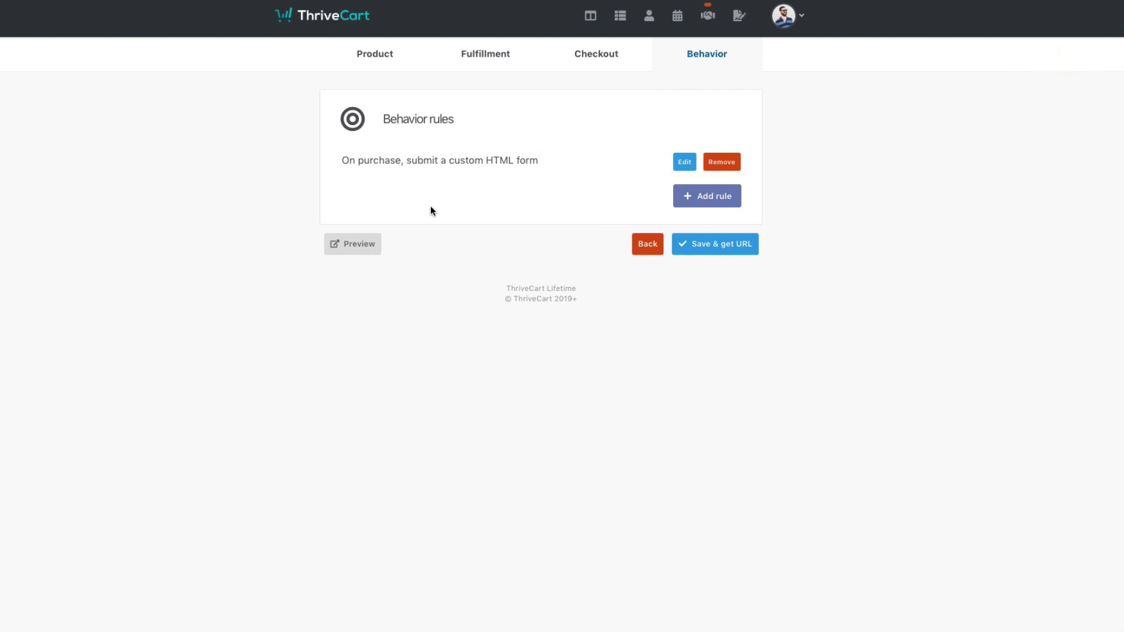
click(717, 201)
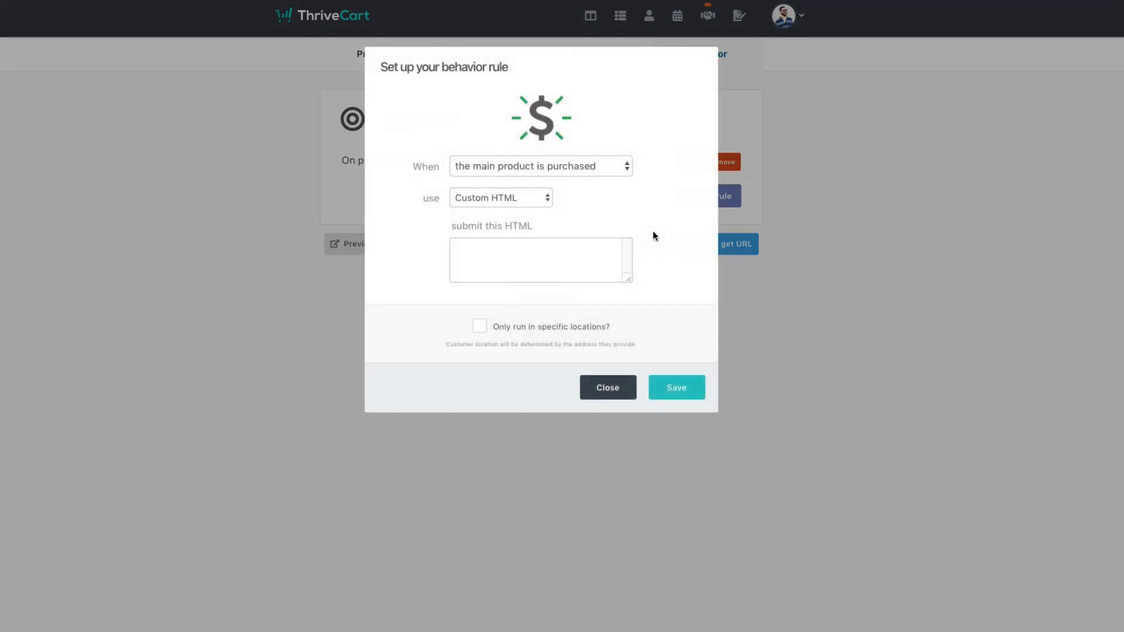
click(522, 259)
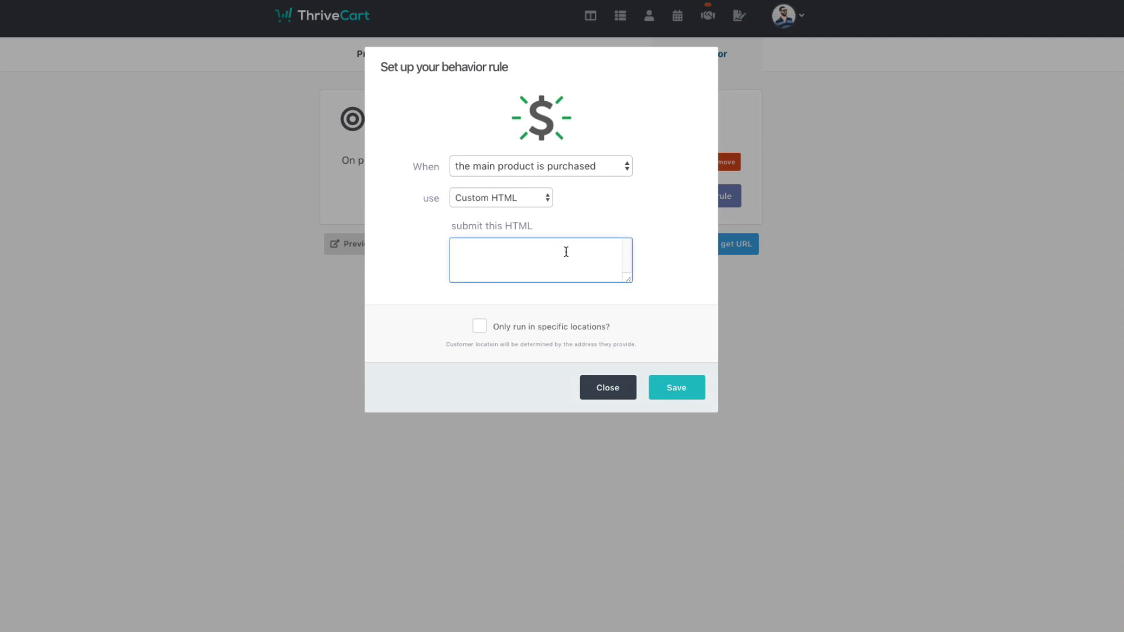
click(524, 166)
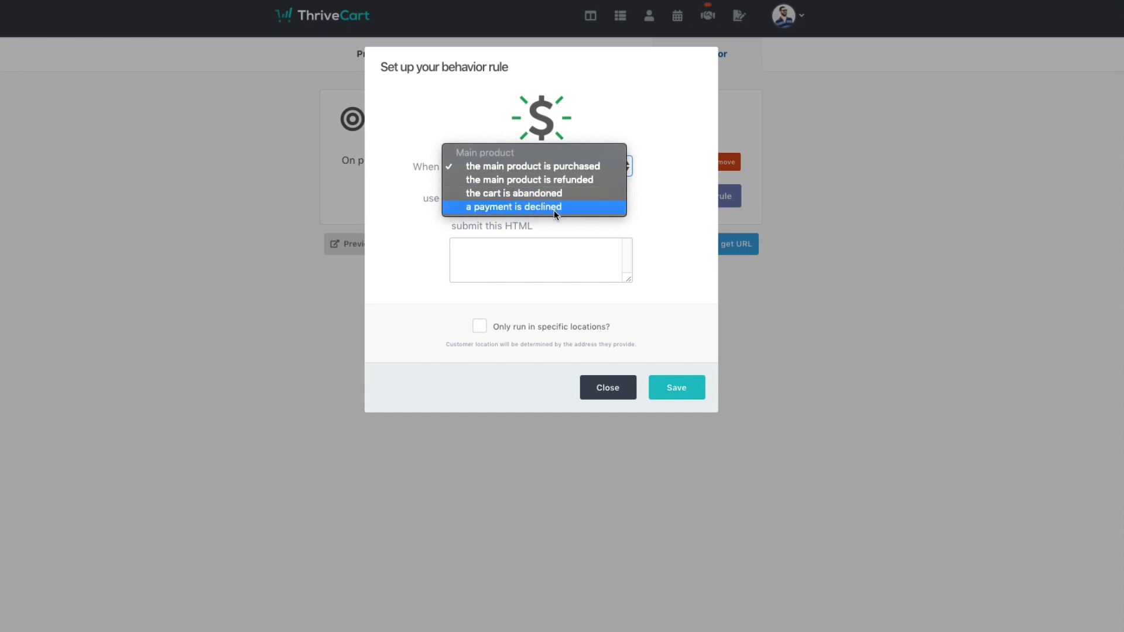
click(554, 169)
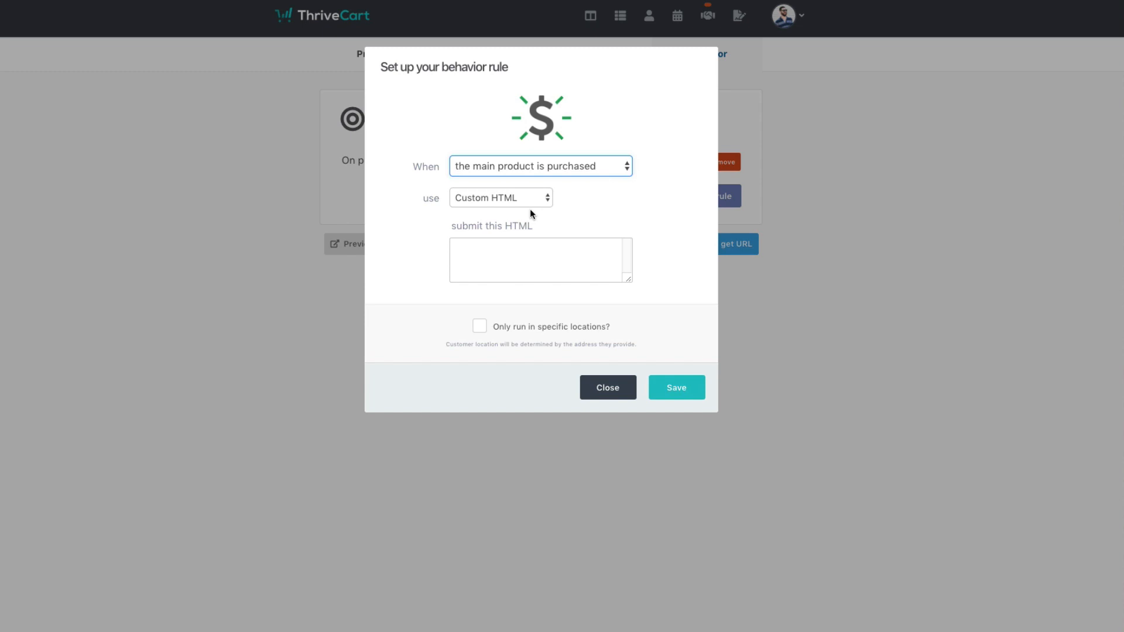
click(494, 268)
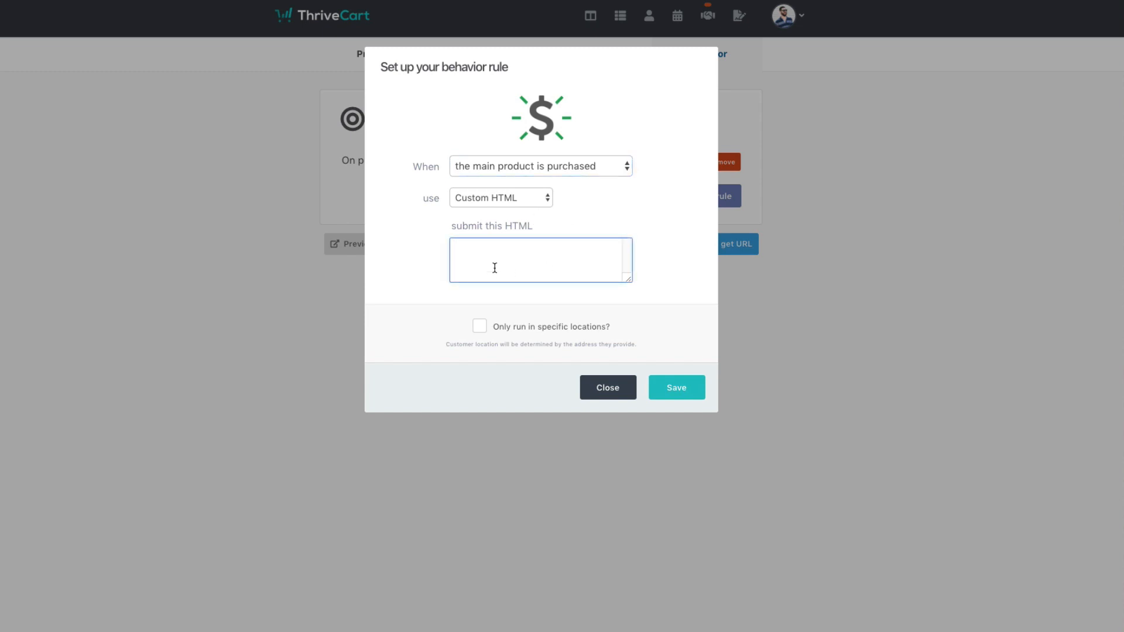
click(675, 389)
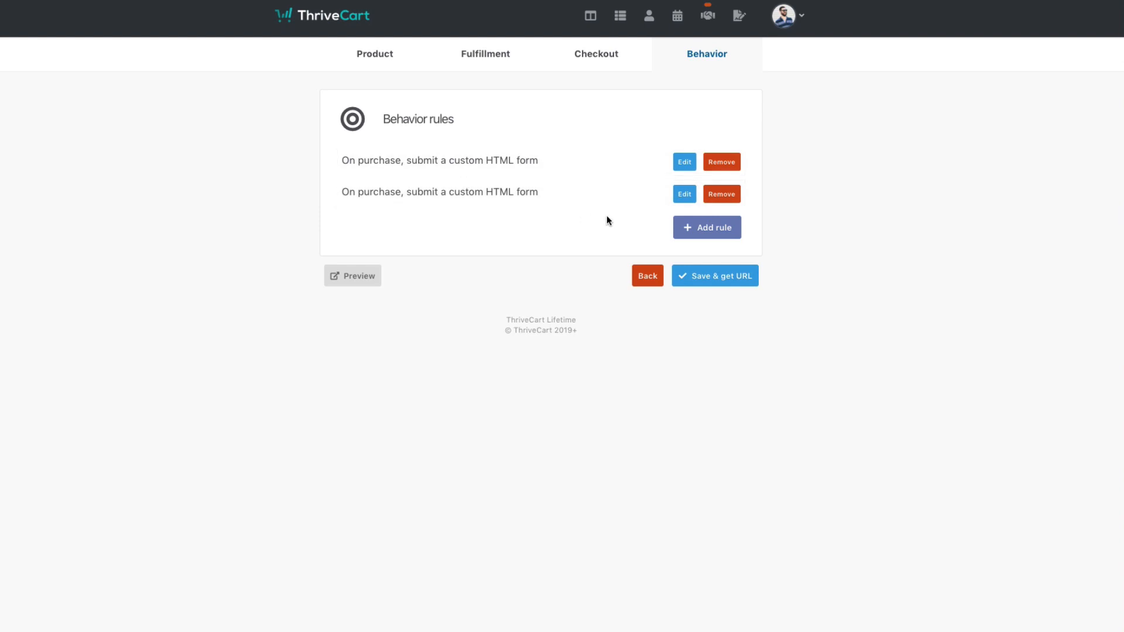
- Remove the second custom HTML behavior rule from the product
click(722, 193)
click(676, 145)
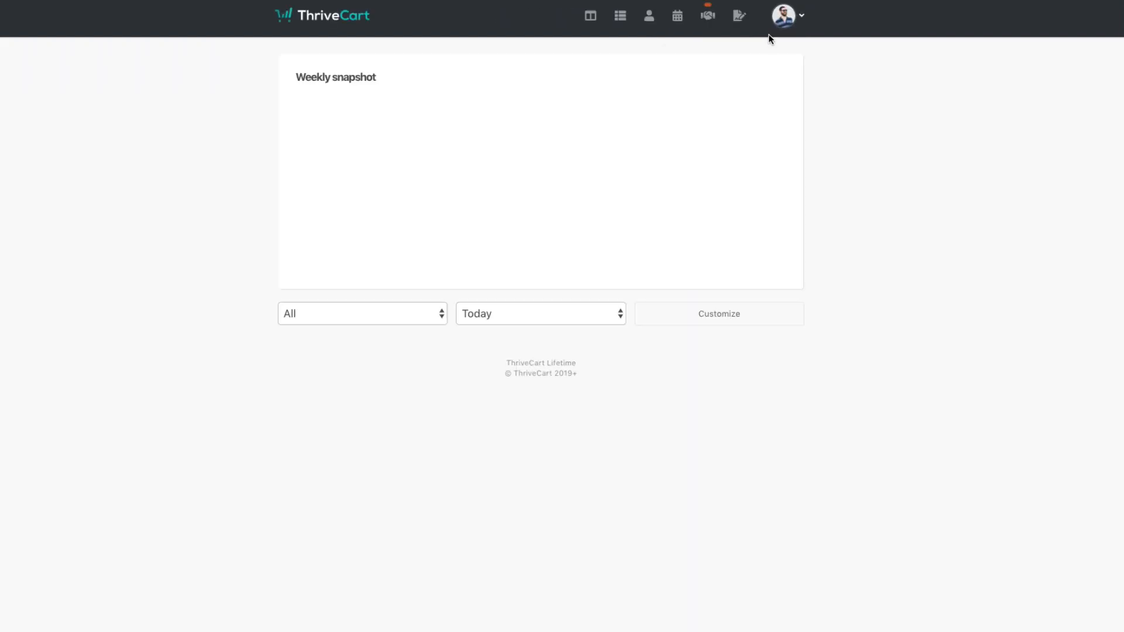
- Return to the autoresponder integrations and inspect the AWeber, ConvertKit and MailChimp setup pages
mouse_move(783, 18)
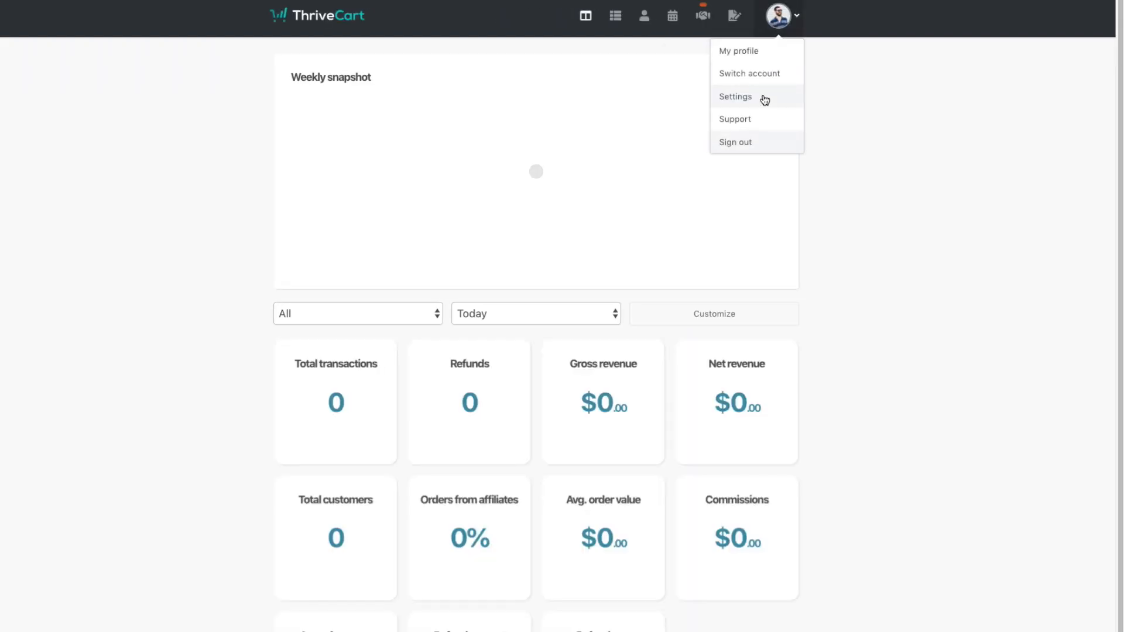
click(759, 98)
click(382, 206)
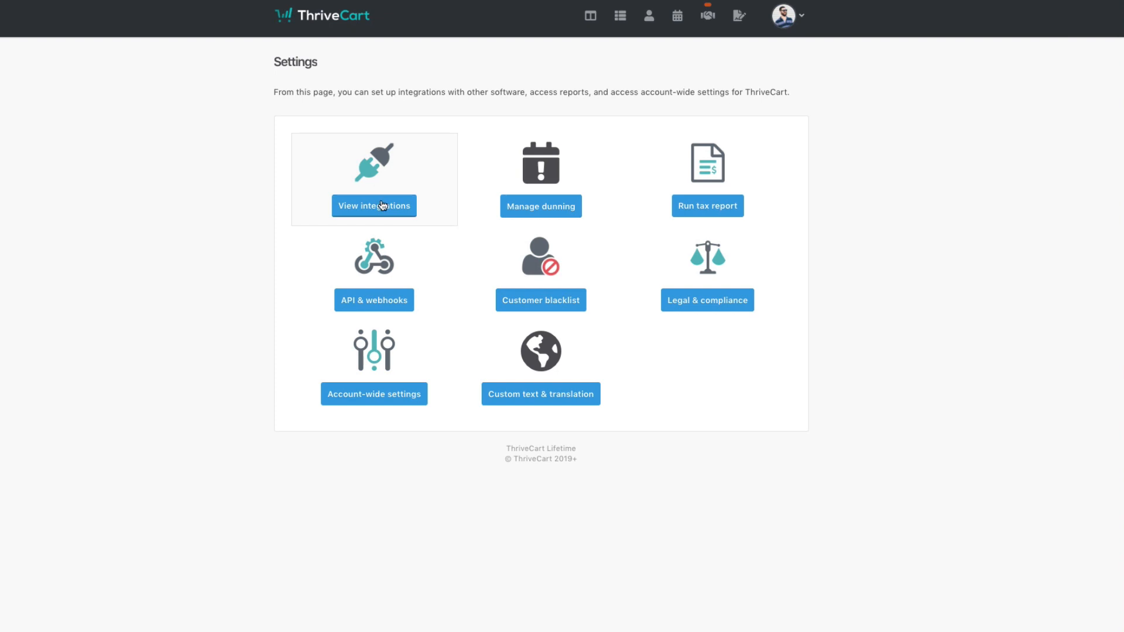
click(731, 226)
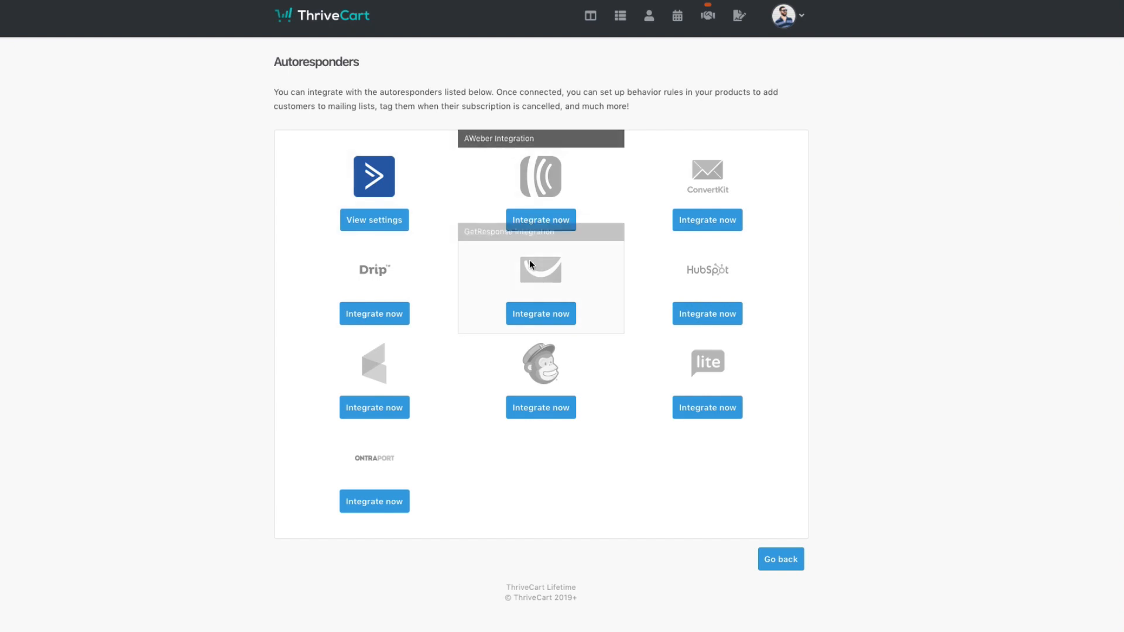
click(528, 218)
key(alt+Left)
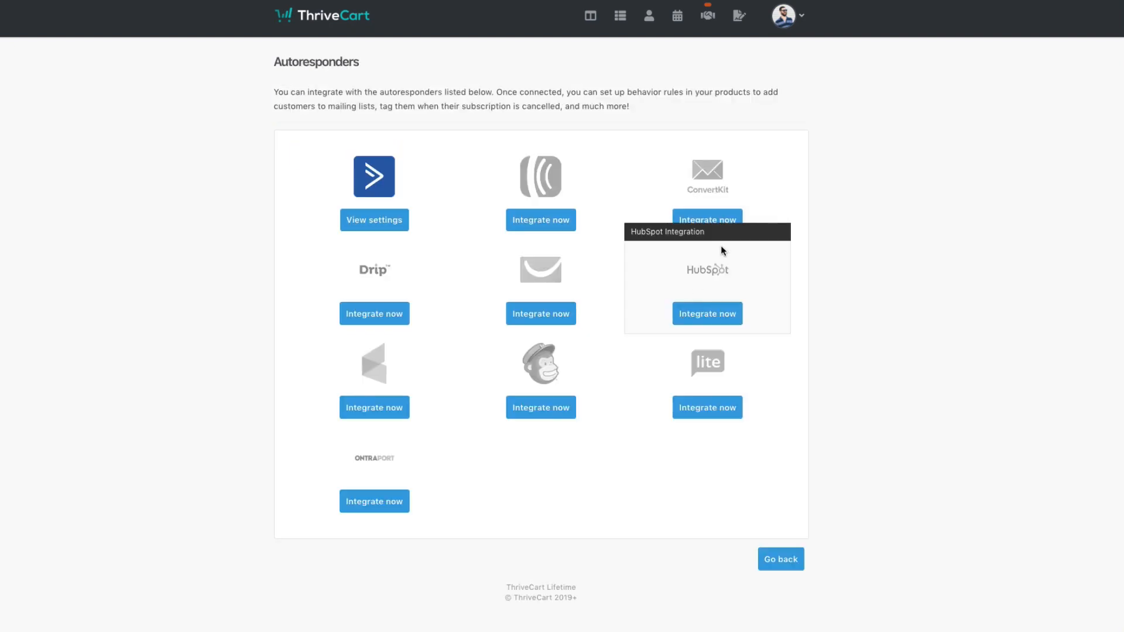
click(727, 220)
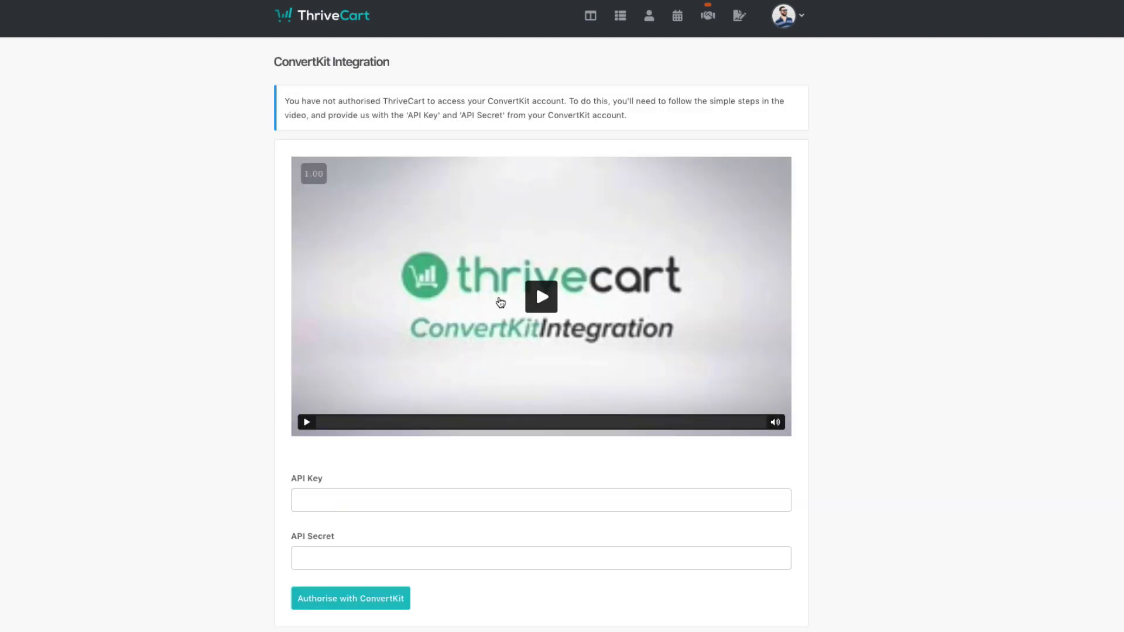
key(alt+Left)
click(546, 405)
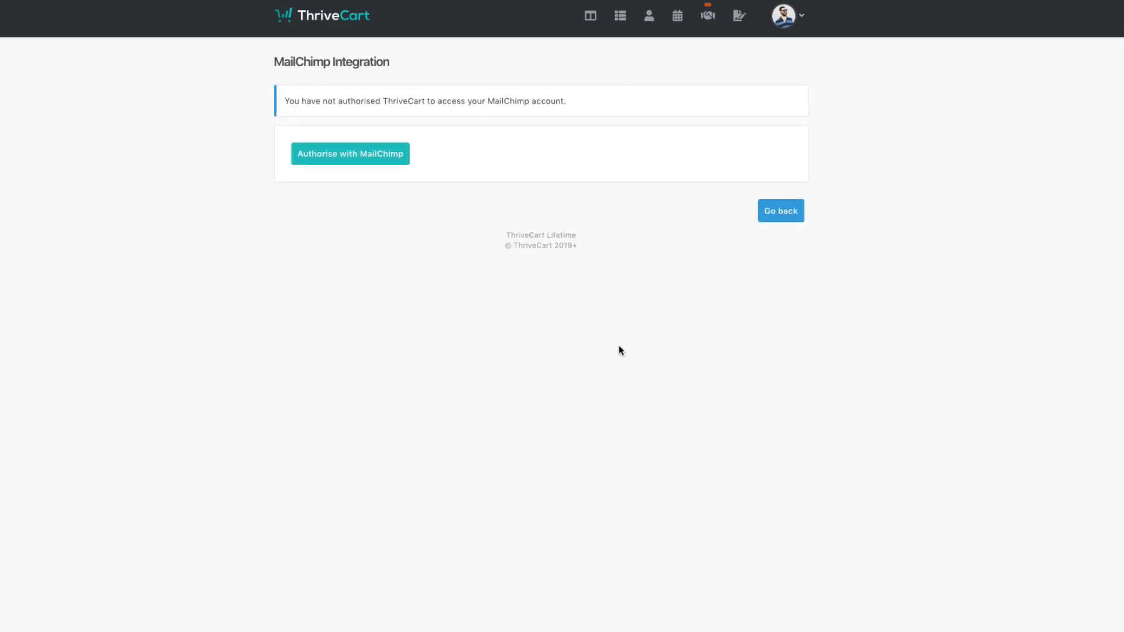
key(alt+Left)
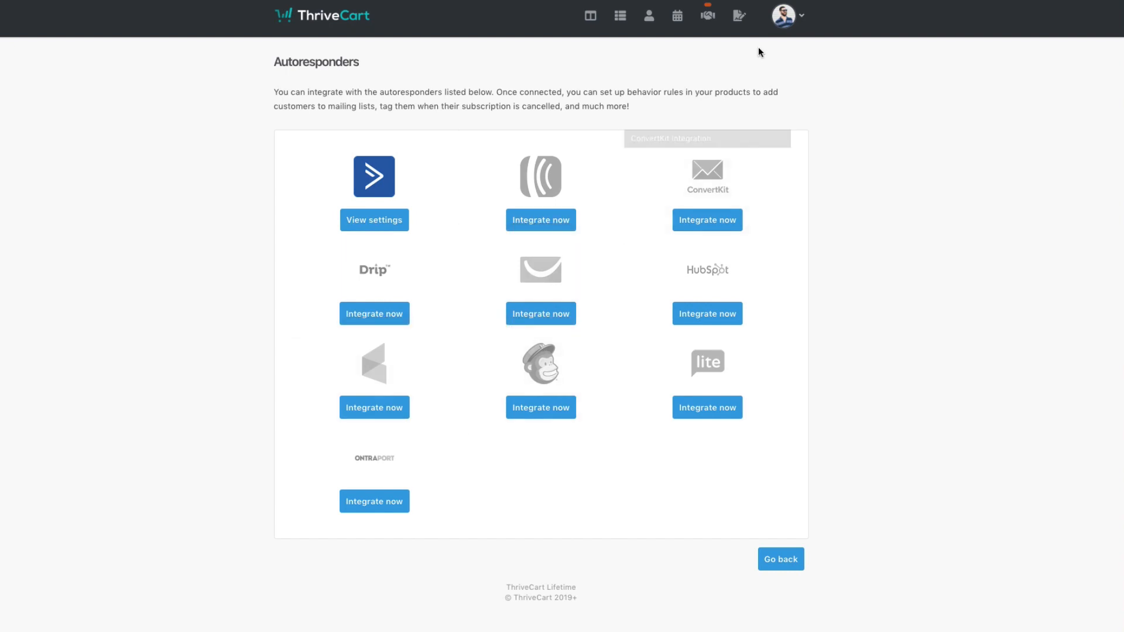
- View the membership platform integrations and the notification and order sync services, and return to the main settings
click(782, 16)
key(alt+Left)
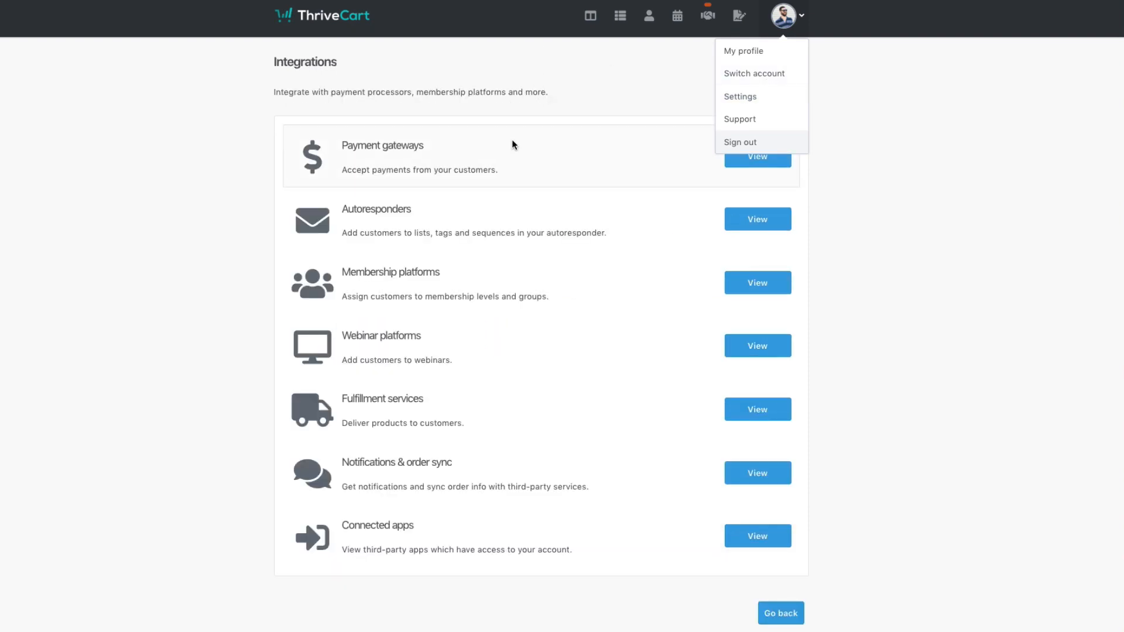
click(507, 283)
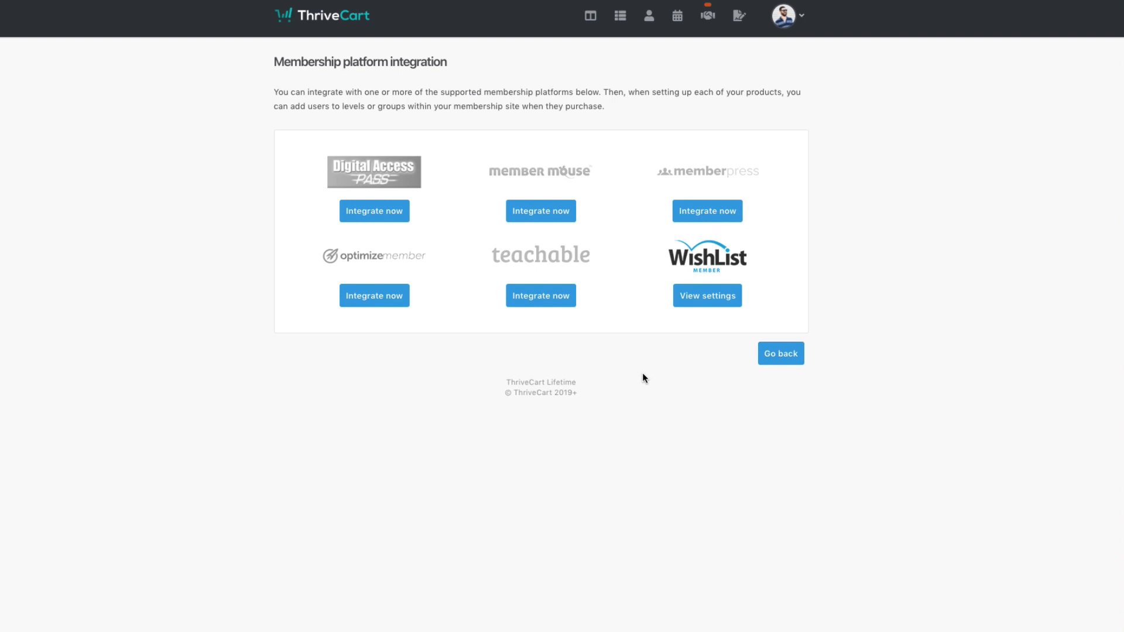
click(774, 356)
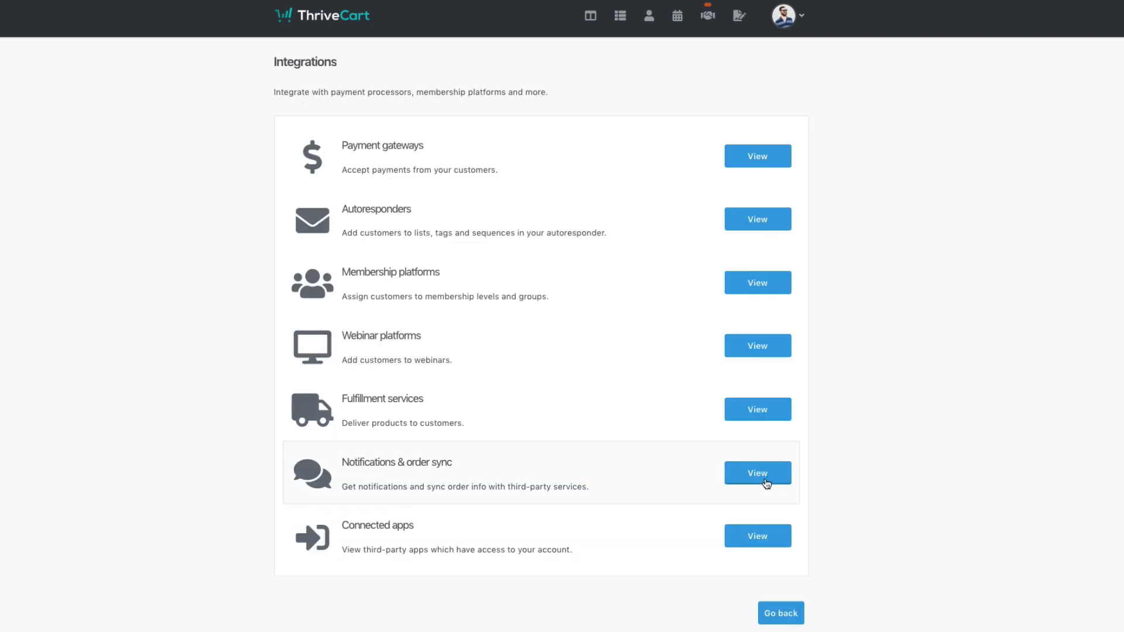
click(764, 474)
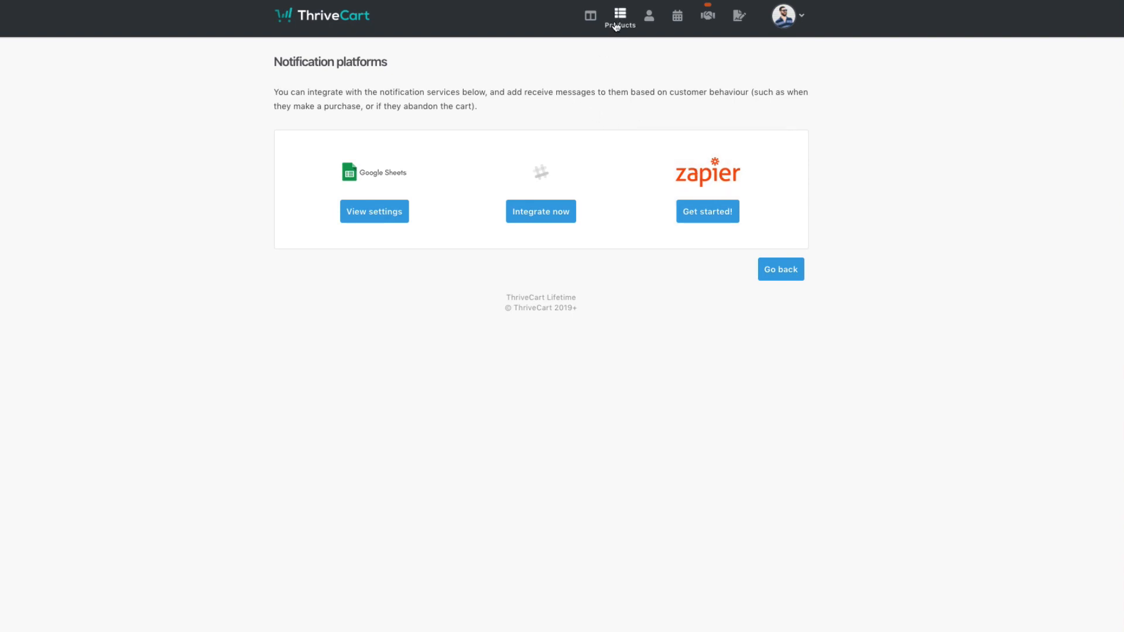
click(784, 16)
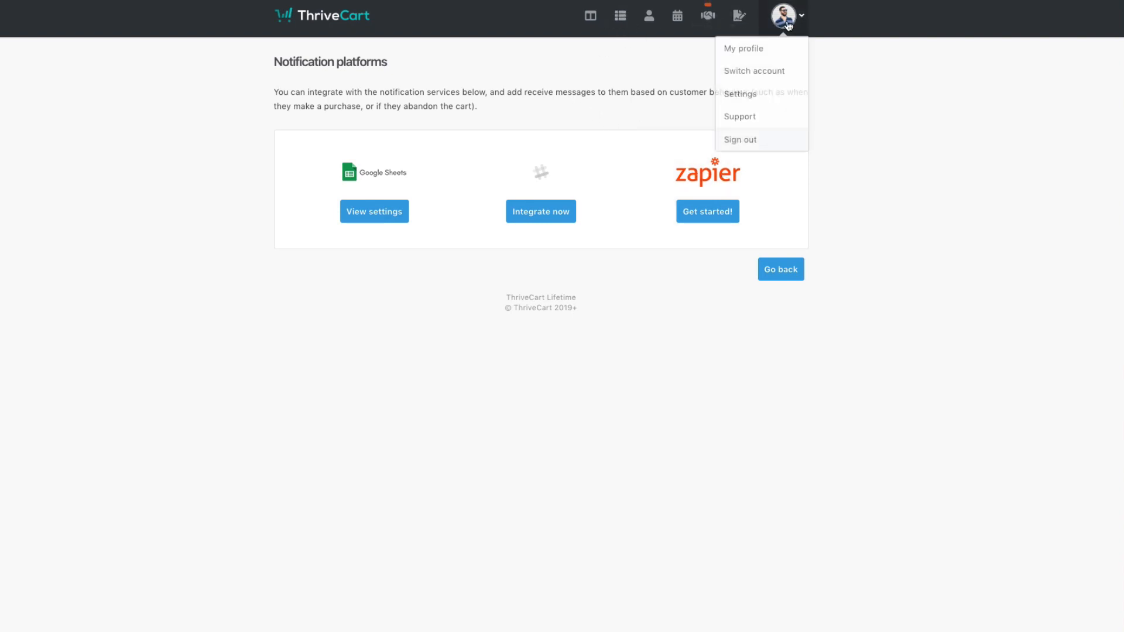
click(740, 97)
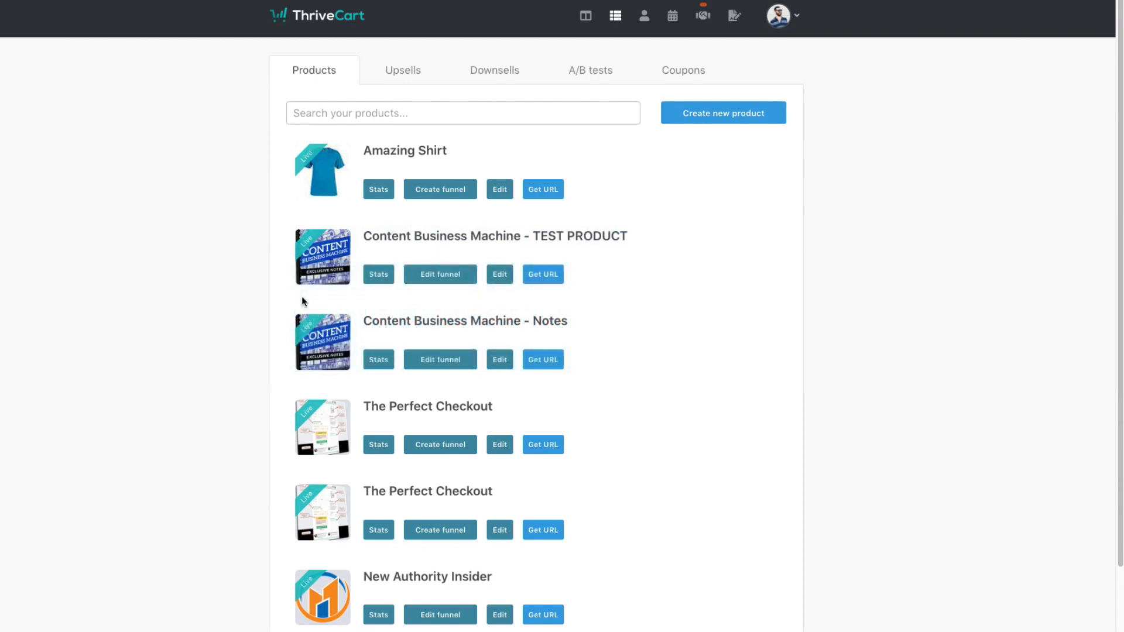
- Open the checkout template choices of Content Business Machine - TEST PRODUCT
click(492, 279)
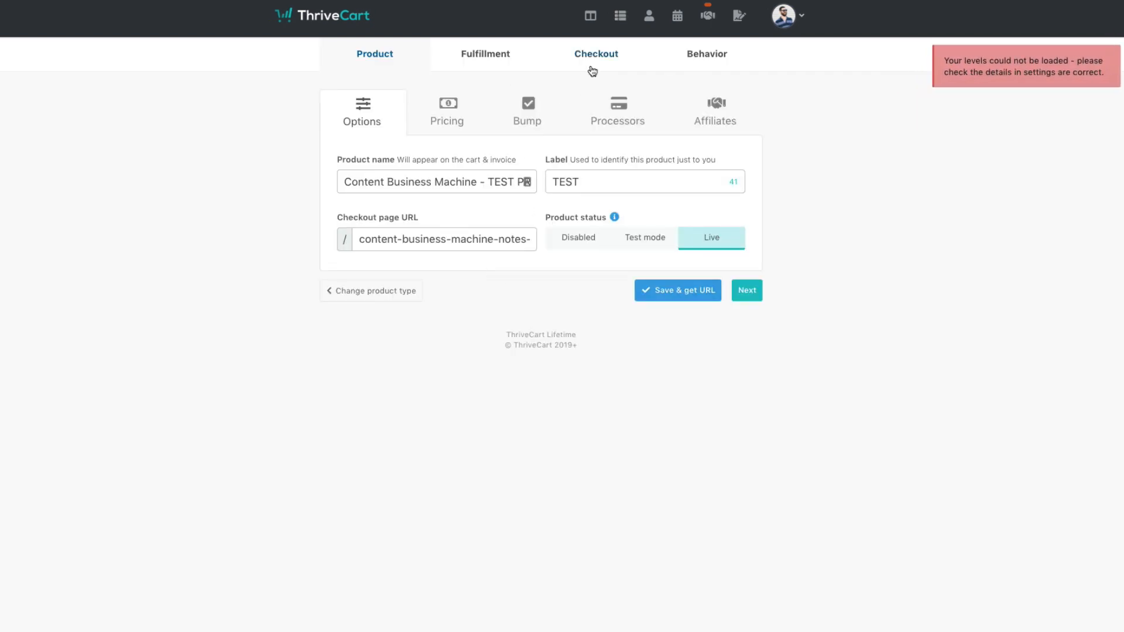
click(598, 58)
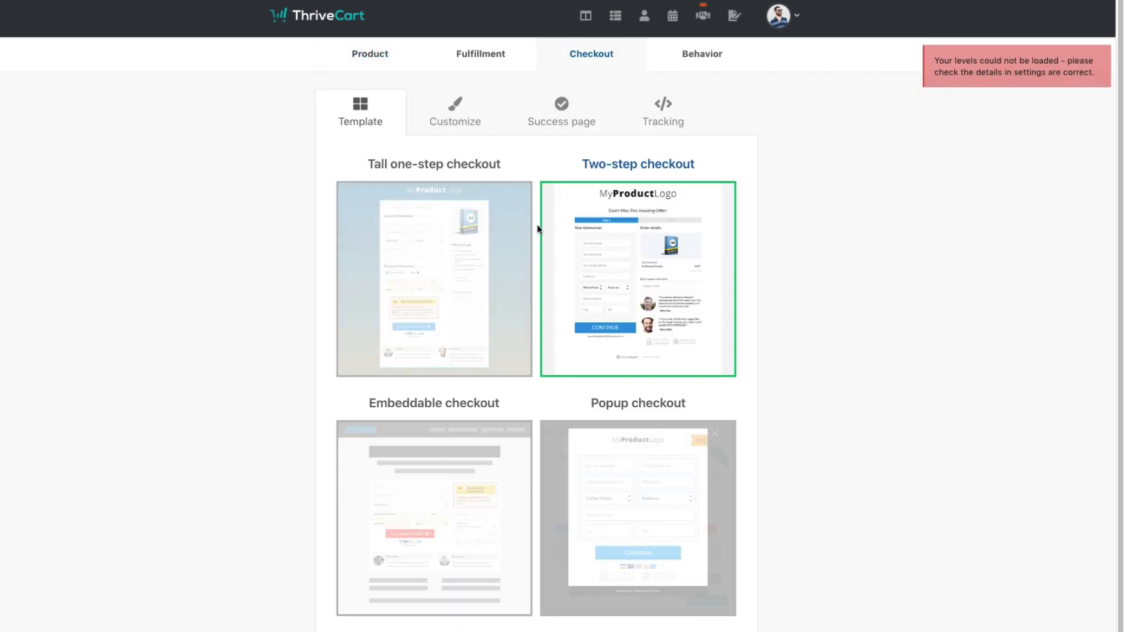
click(462, 276)
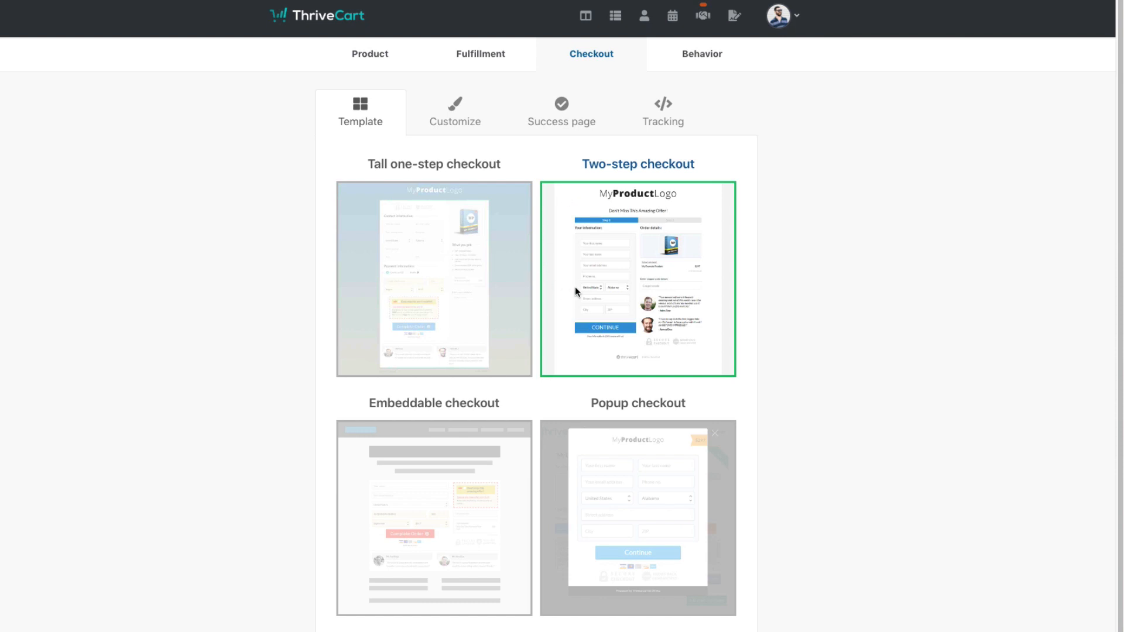
- Select the Popup checkout template, followed by the Embeddable checkout template, for the product
click(638, 499)
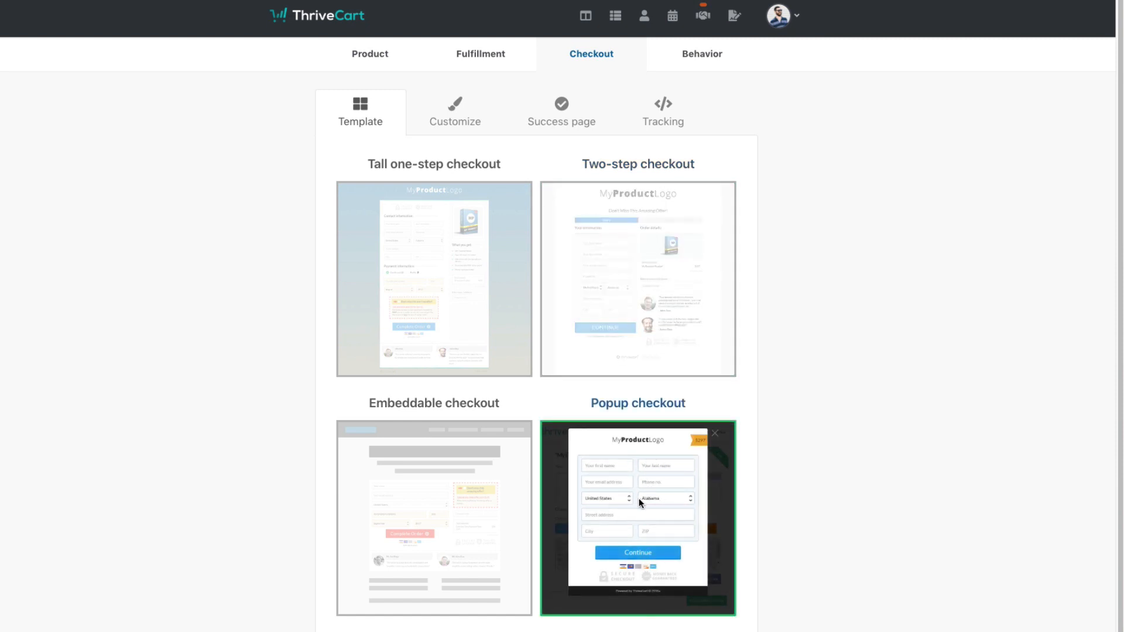
click(514, 499)
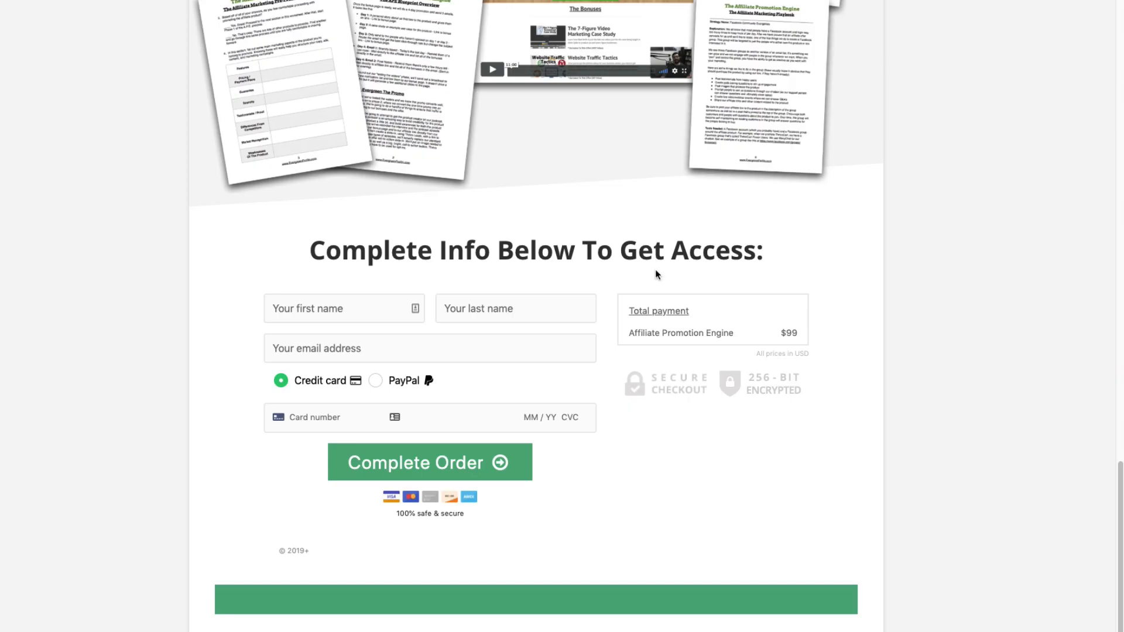
- Examine the Affiliate Promotion Engine sales page, including its video, testimonials and embedded order form
scroll(655, 274, up, 20)
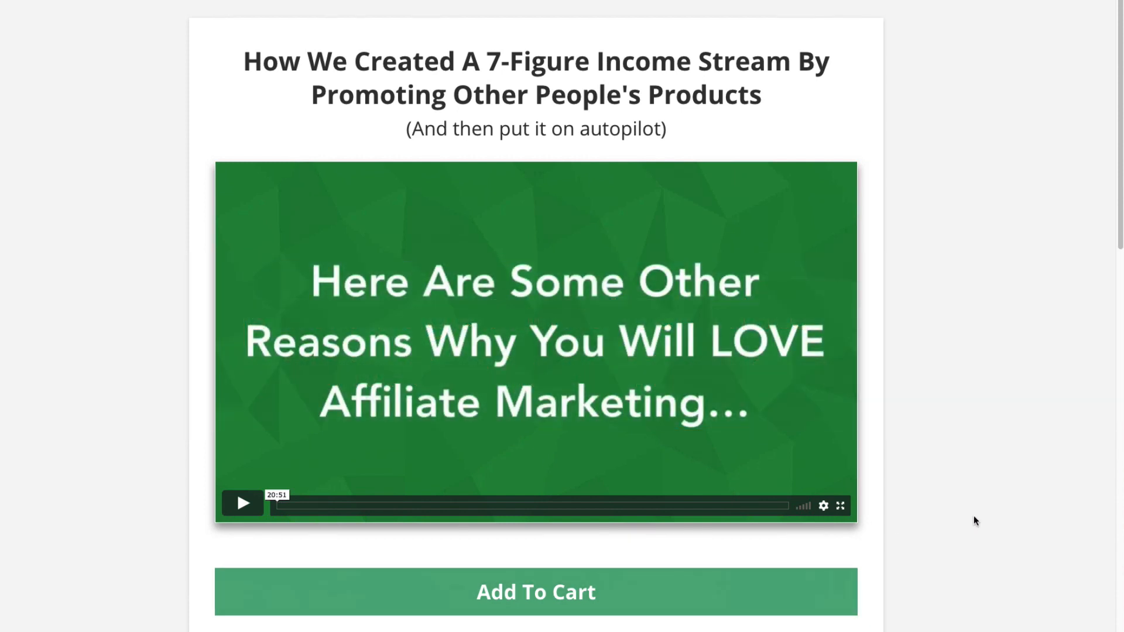
scroll(974, 515, down, 15)
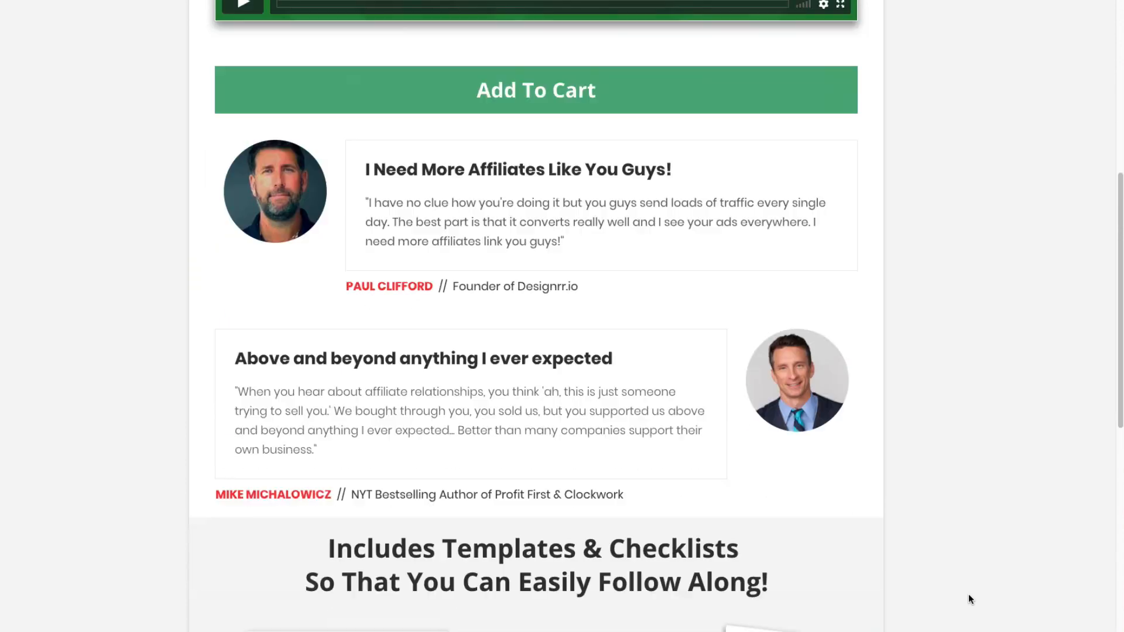
scroll(968, 594, down, 5)
scroll(968, 592, up, 18)
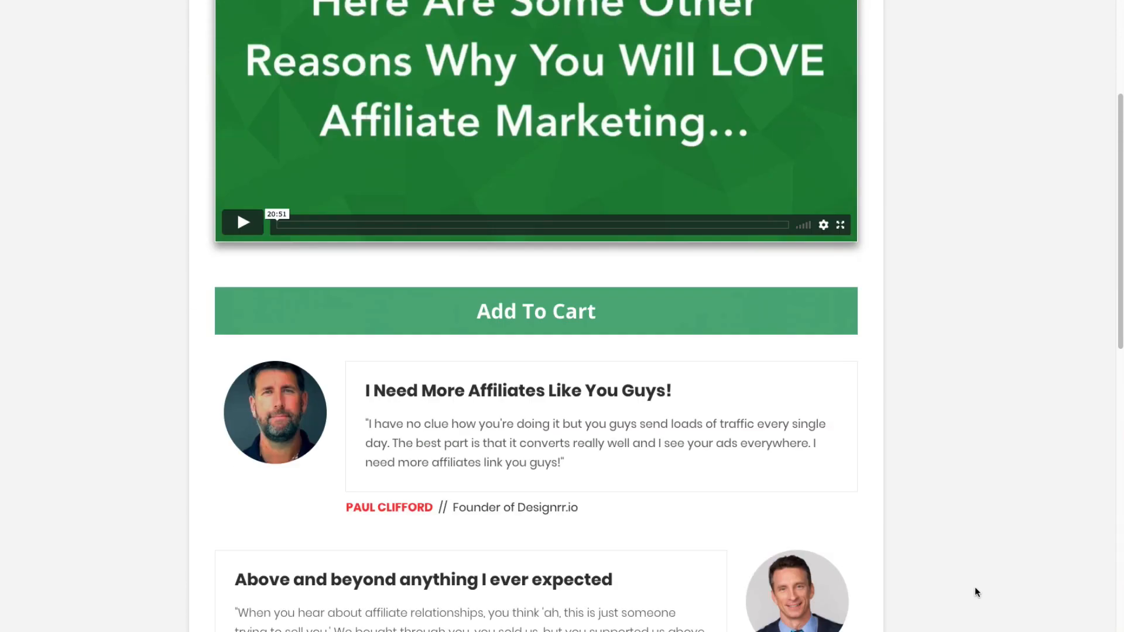
scroll(747, 300, down, 12)
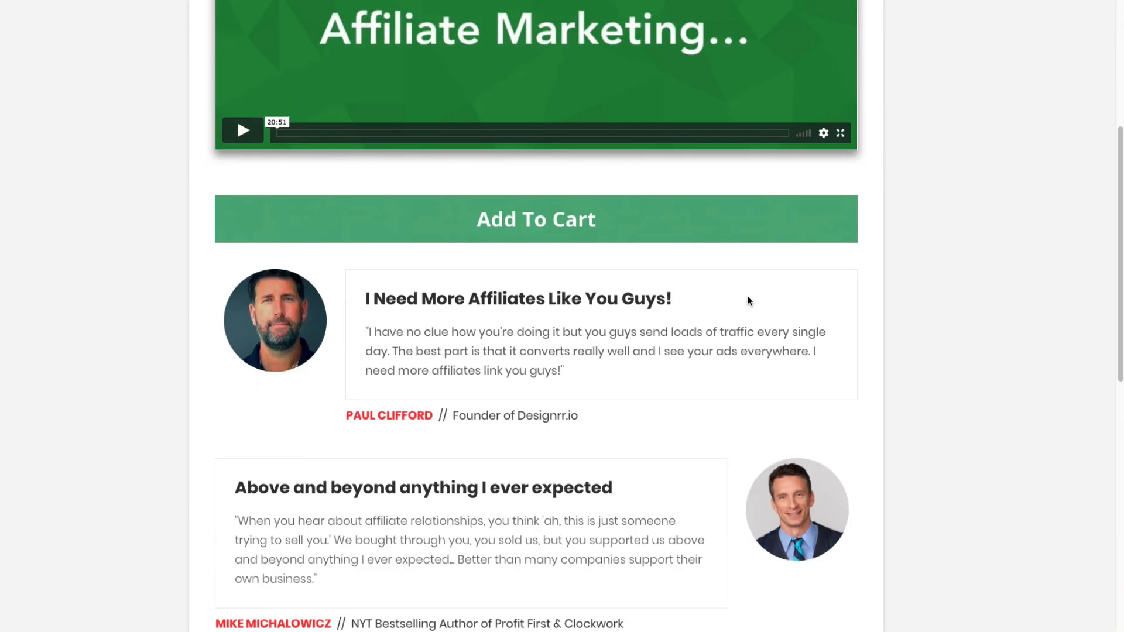
scroll(654, 414, down, 10)
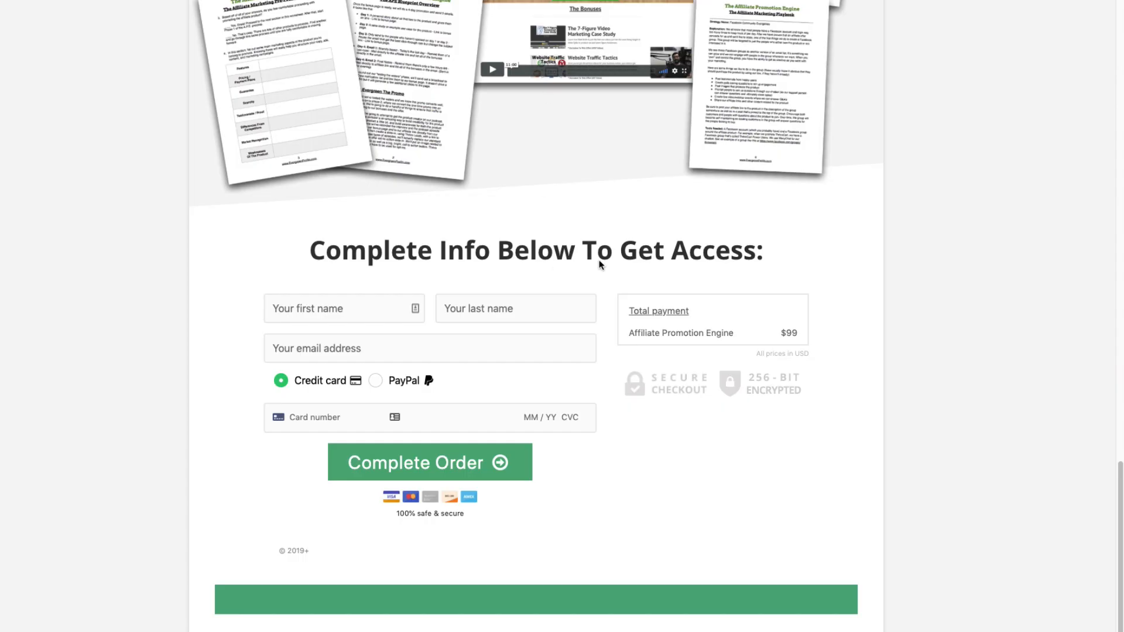
scroll(488, 478, up, 14)
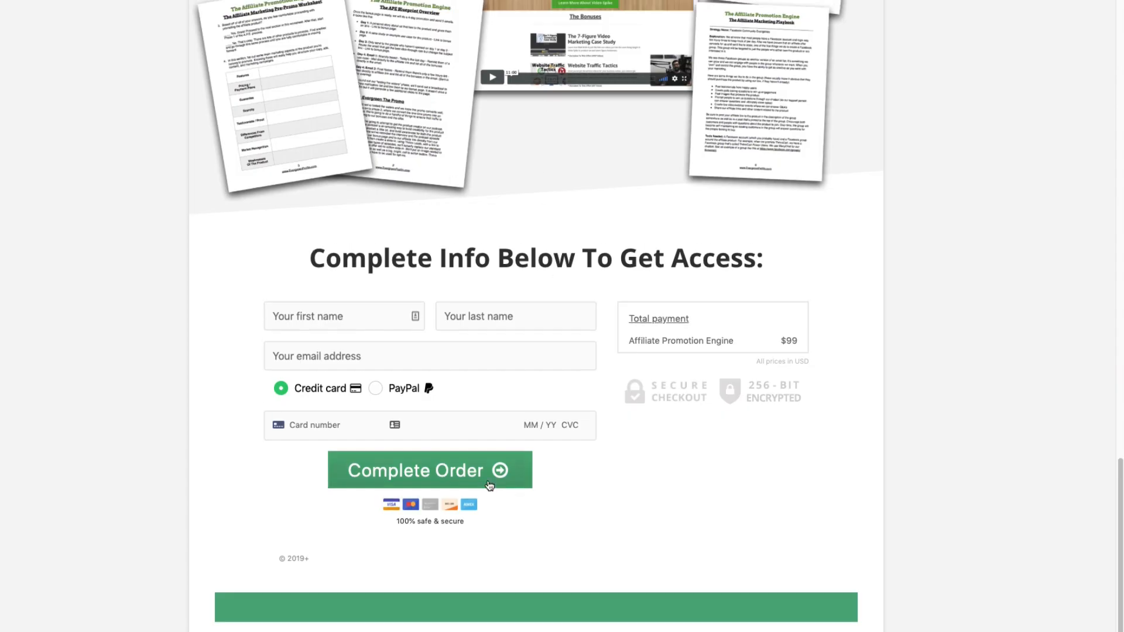
scroll(489, 477, up, 4)
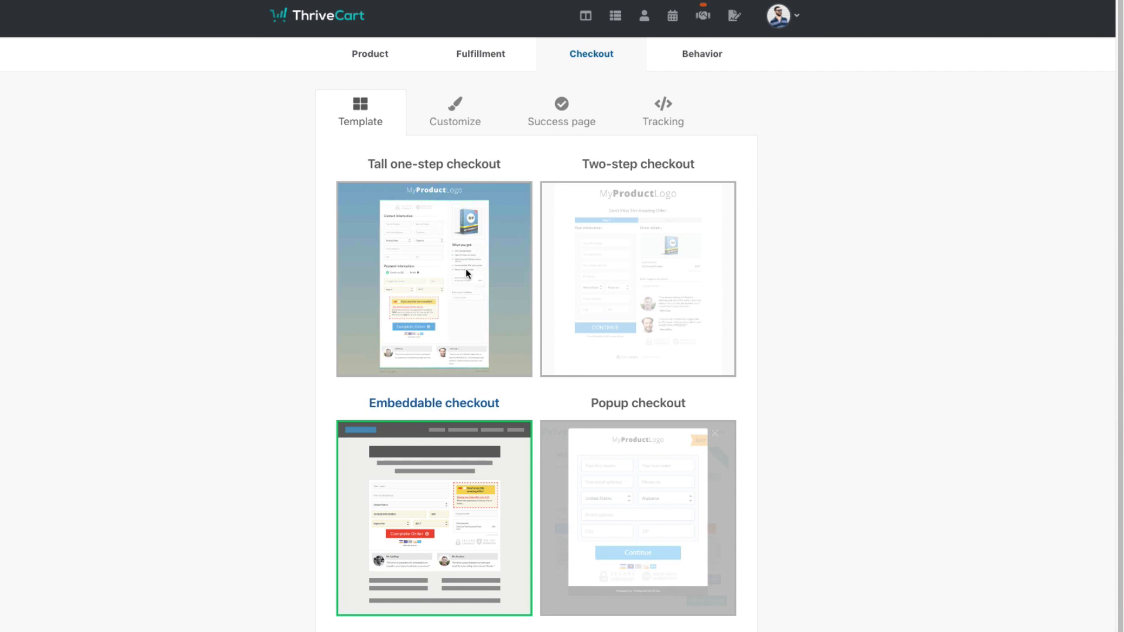
- Select the Tall one-step checkout template for the product and open its customization
click(466, 268)
click(456, 115)
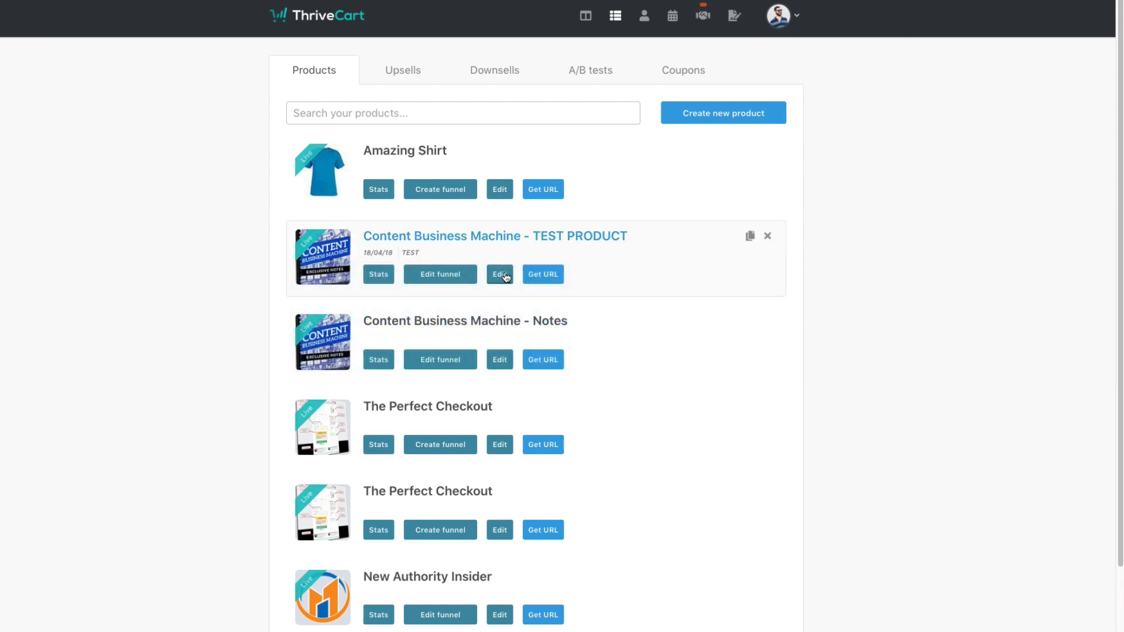
- In the pricing of Content Business Machine - TEST PRODUCT, remove the Ebook Name option and turn off automatic sales tax calculation
click(506, 275)
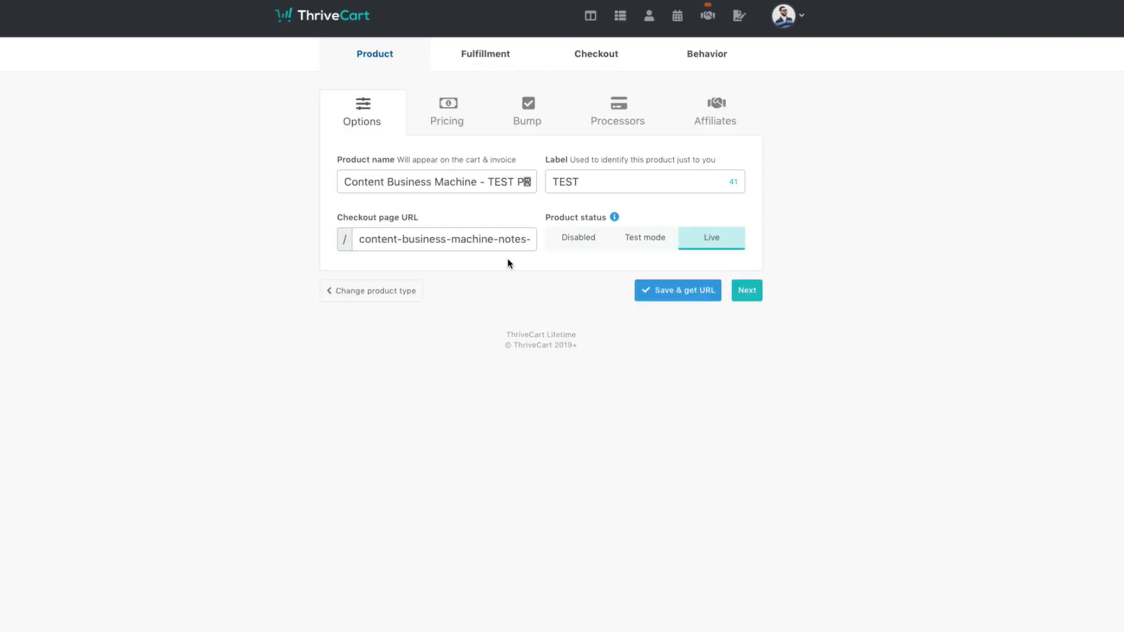
click(445, 114)
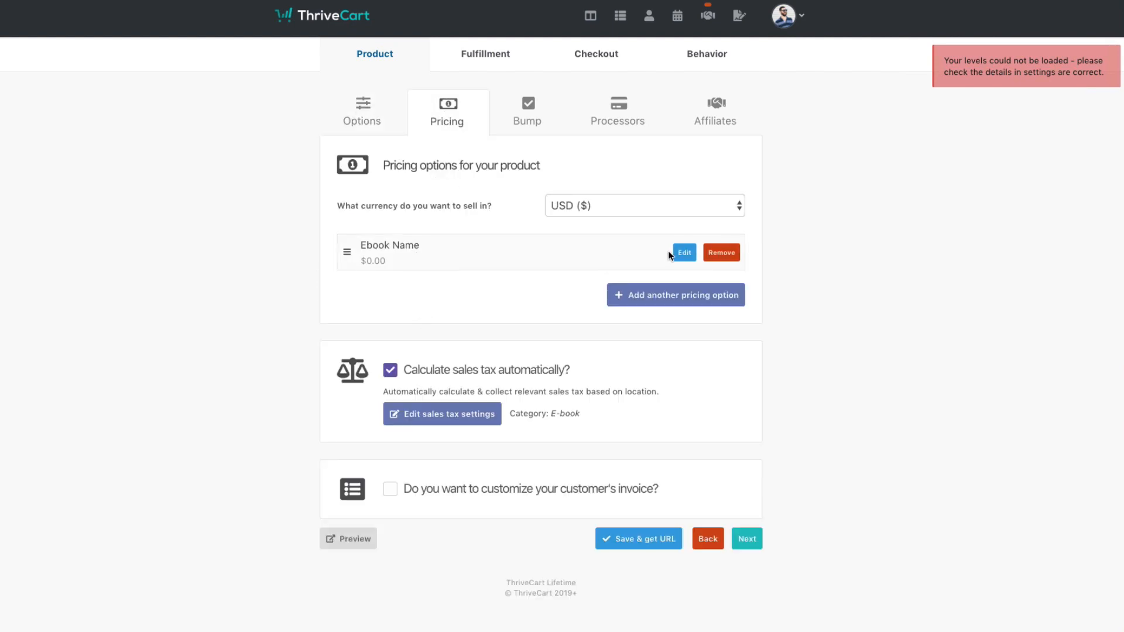
click(713, 254)
click(679, 151)
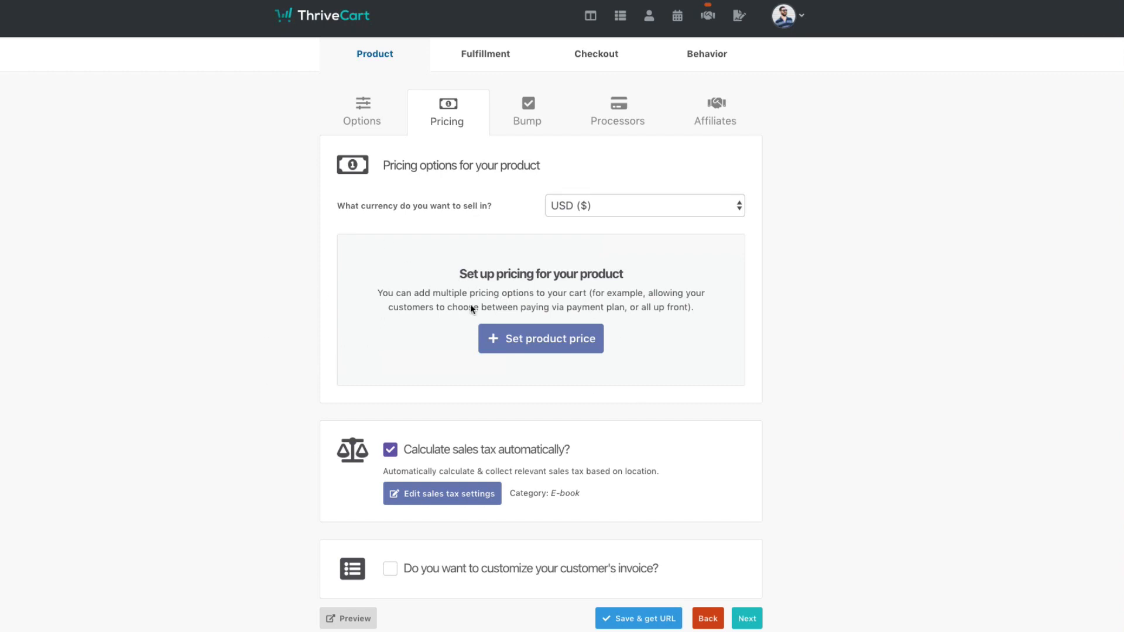
click(429, 454)
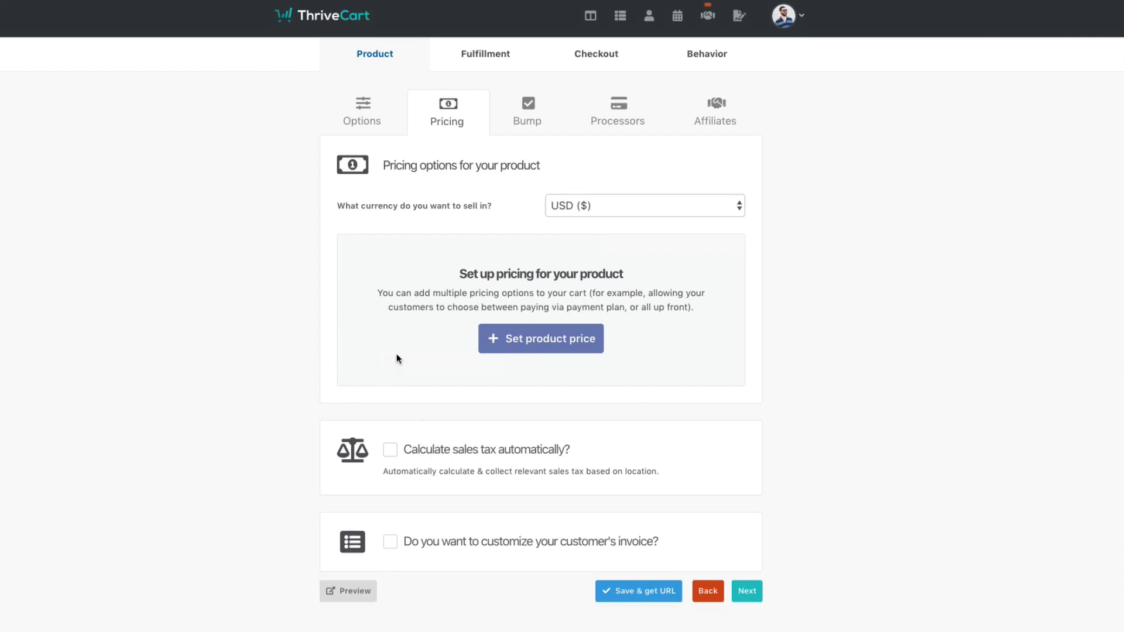
- Add a one-time fee pricing option of $100.00 with no trial period and unlimited quantity, allowing one purchase at a time
click(576, 341)
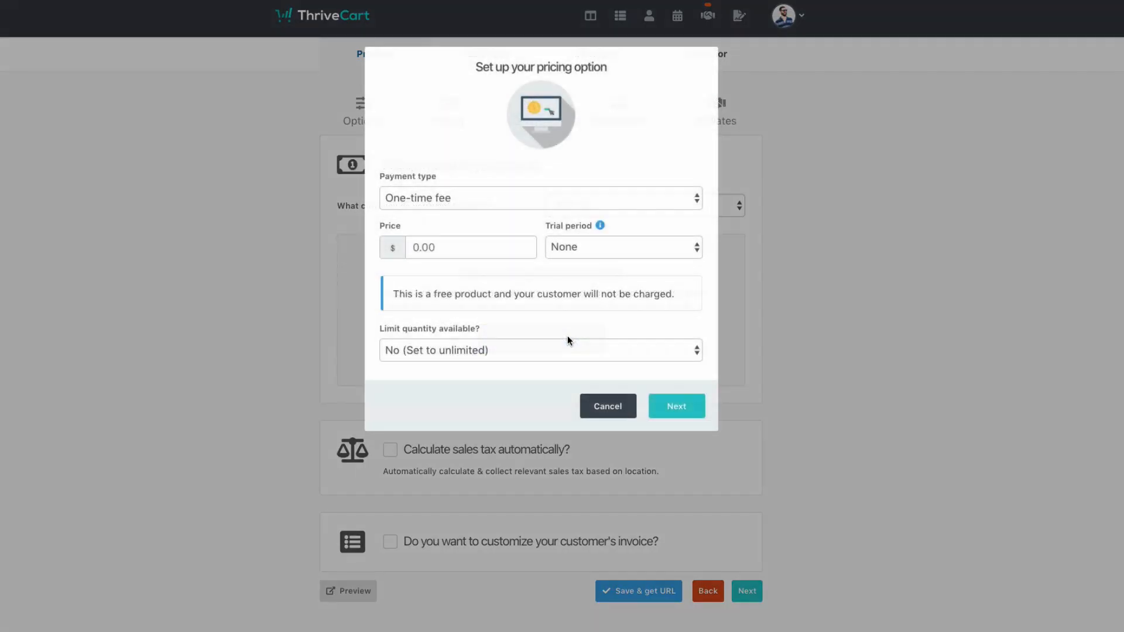
click(452, 198)
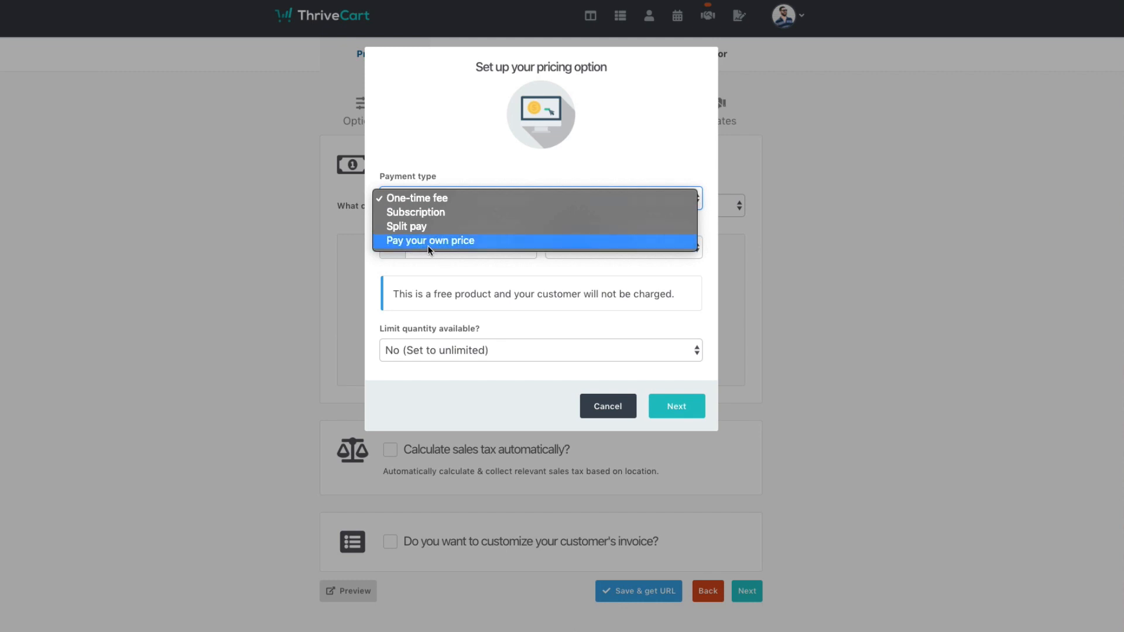
click(428, 199)
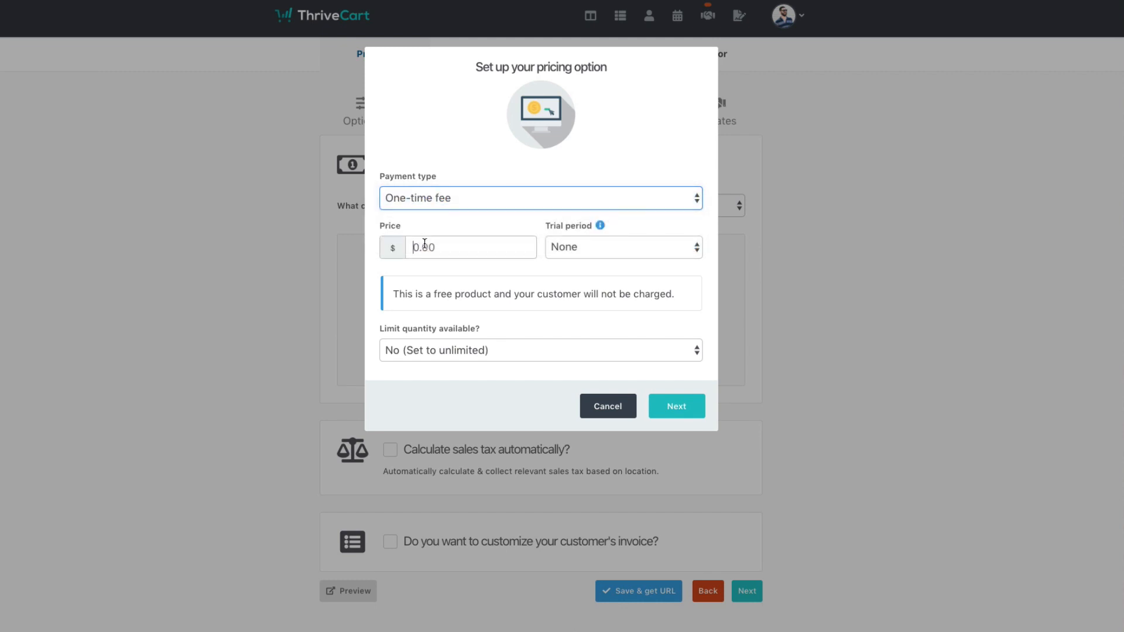
click(424, 245)
text(100.)
text(00)
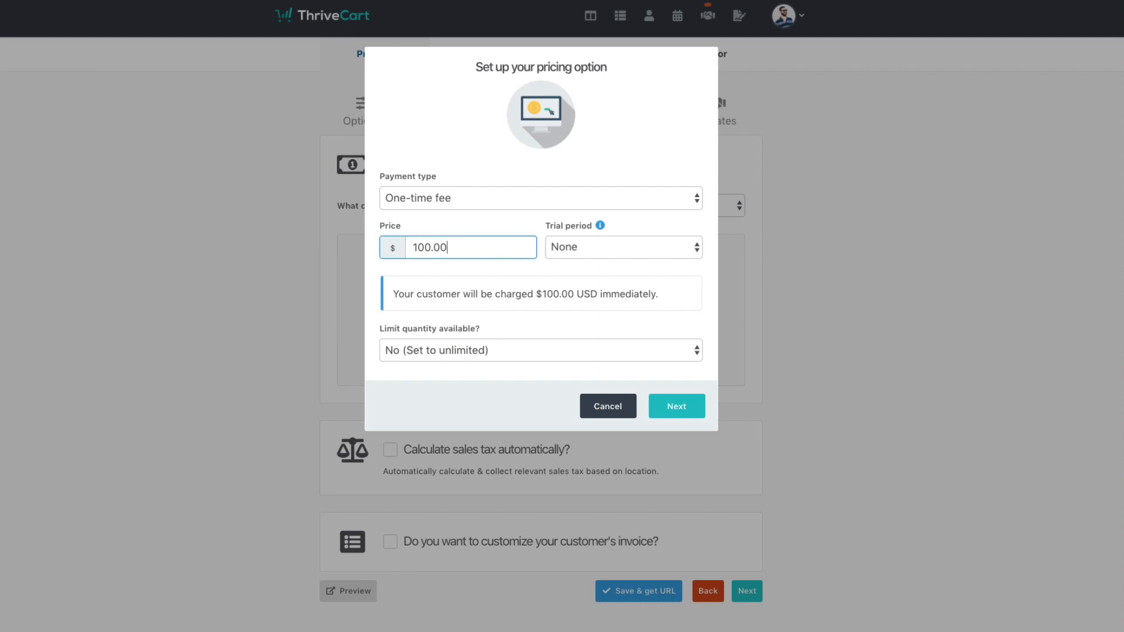
click(563, 248)
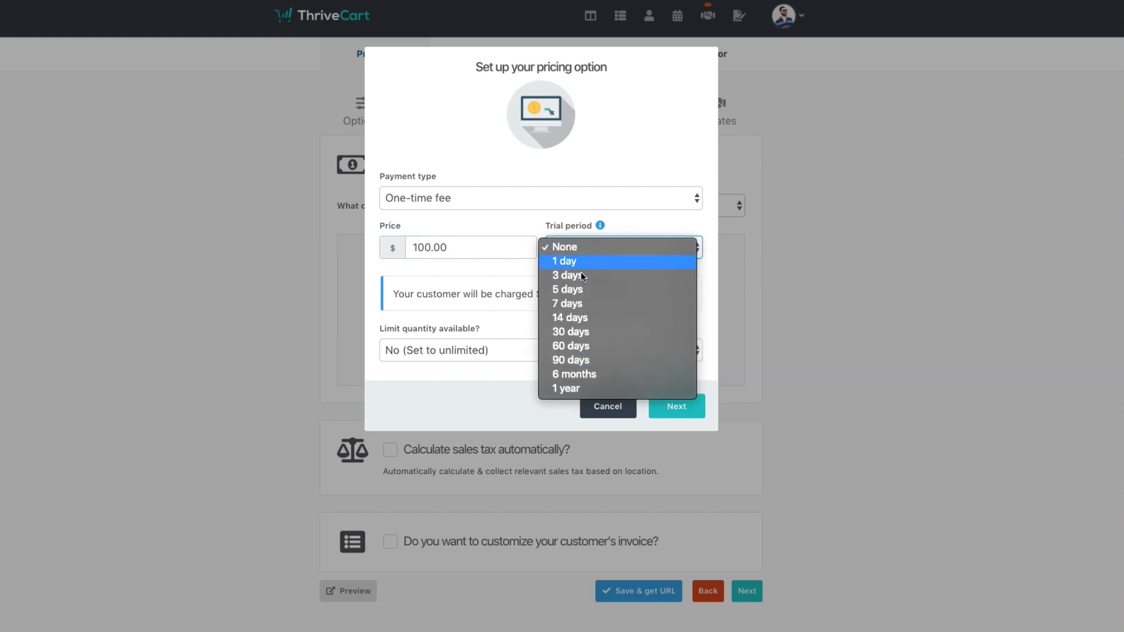
click(483, 297)
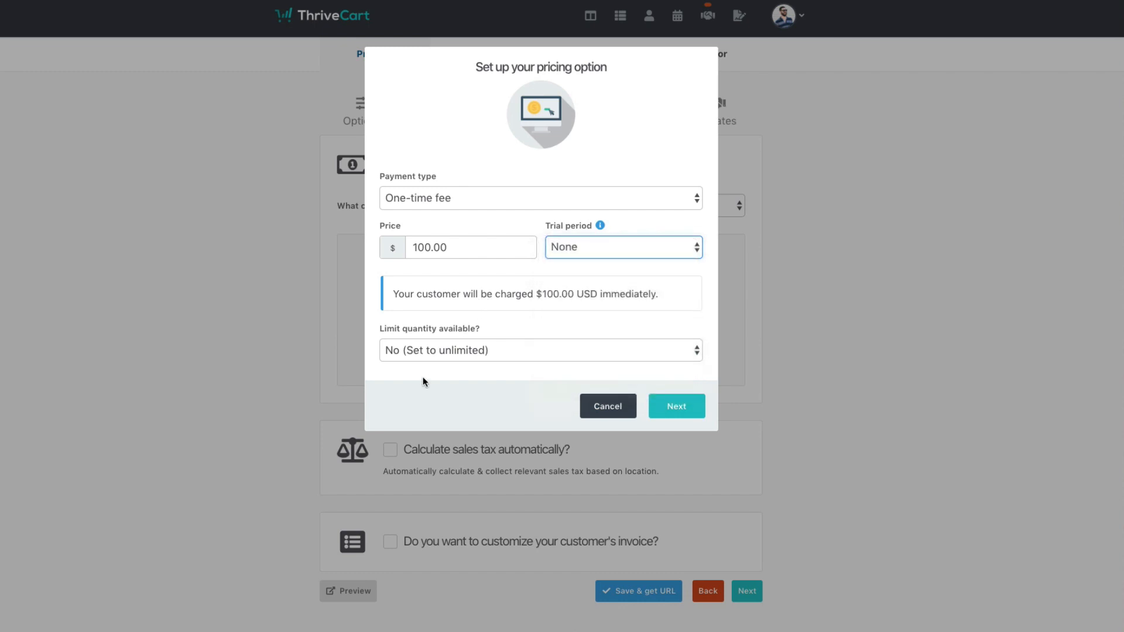
click(656, 406)
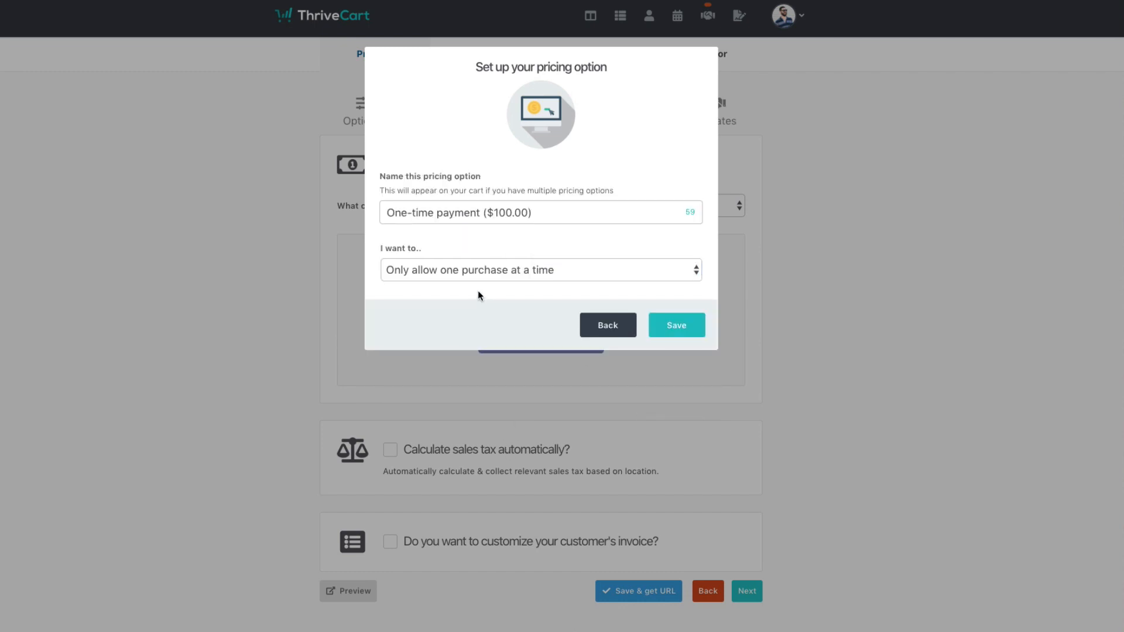
click(676, 329)
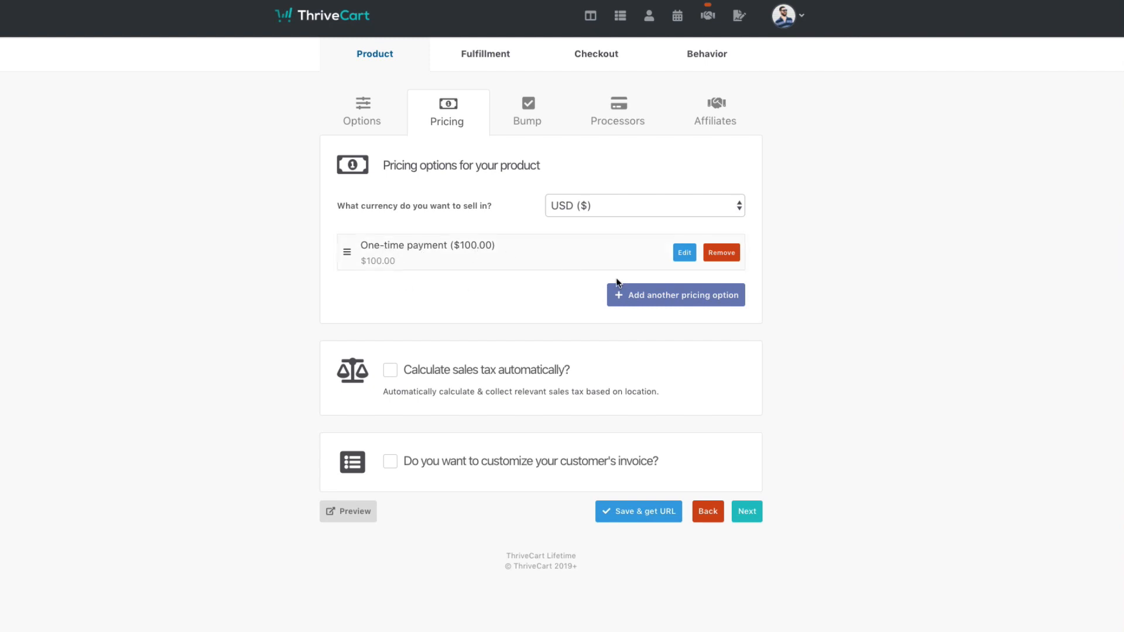
- Add a second pricing option as split pay with 4 payments of $25.00, keeping the suggested name
click(638, 298)
click(457, 202)
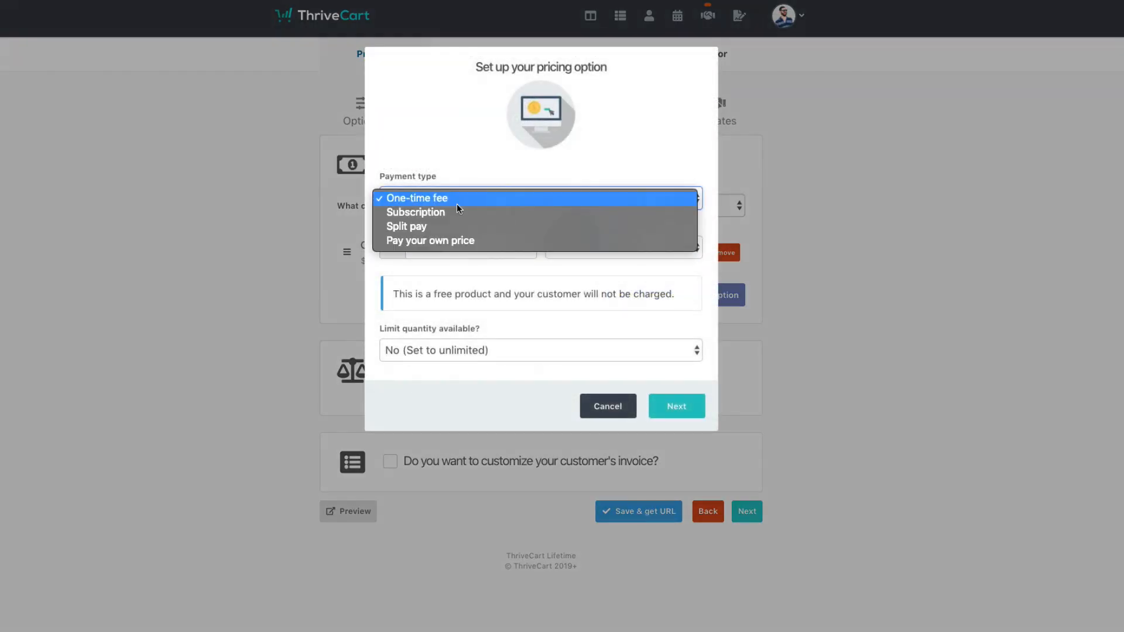
click(441, 227)
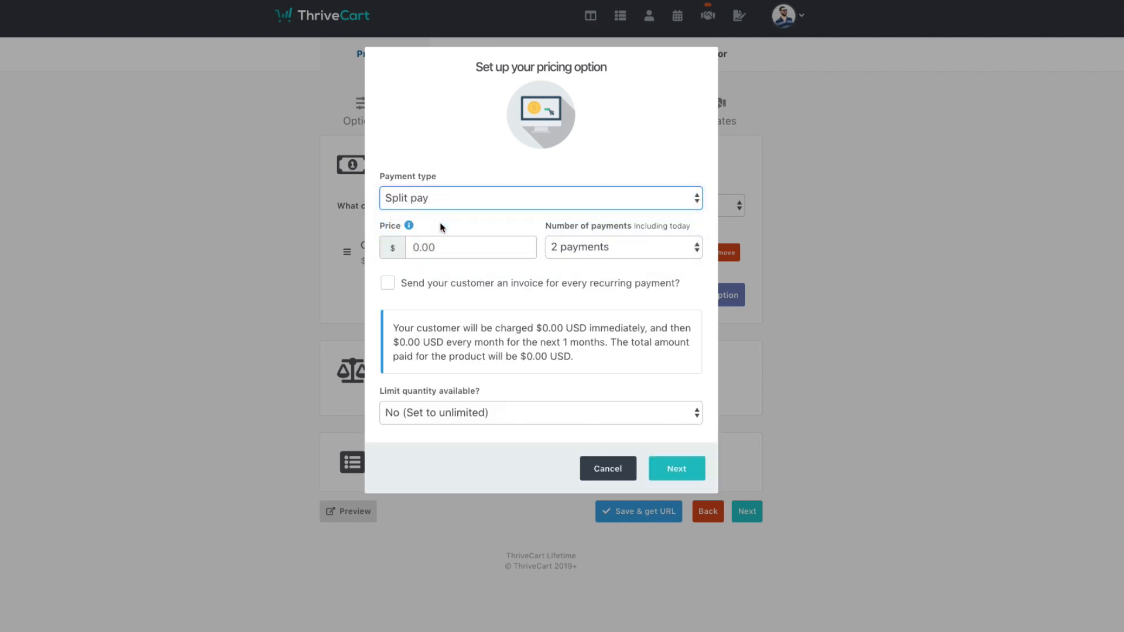
click(436, 243)
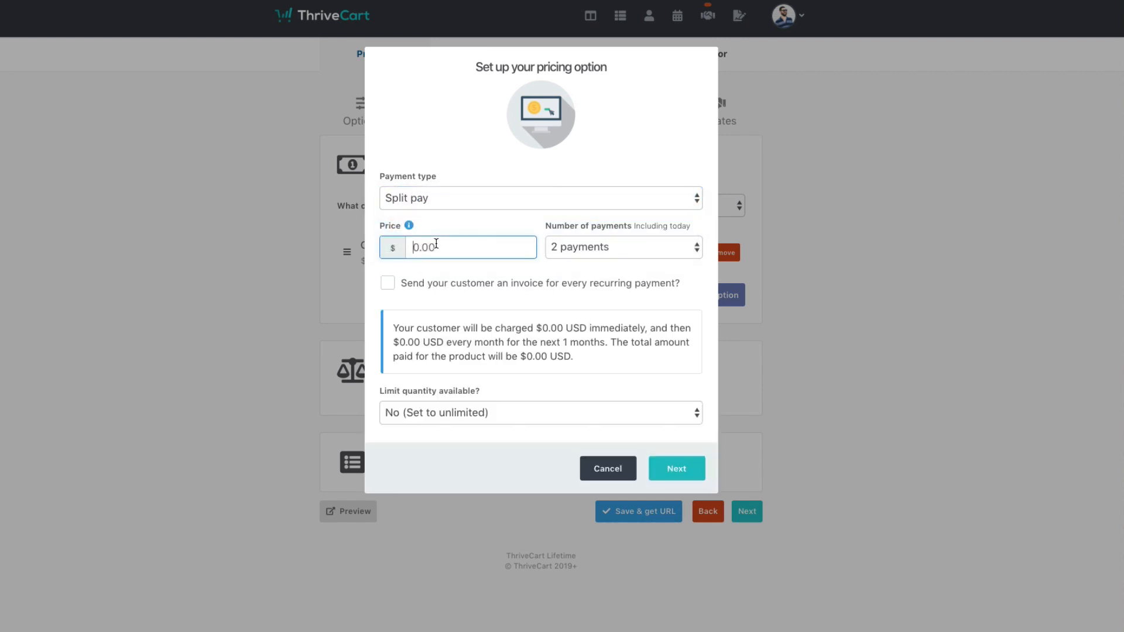
text(25.00)
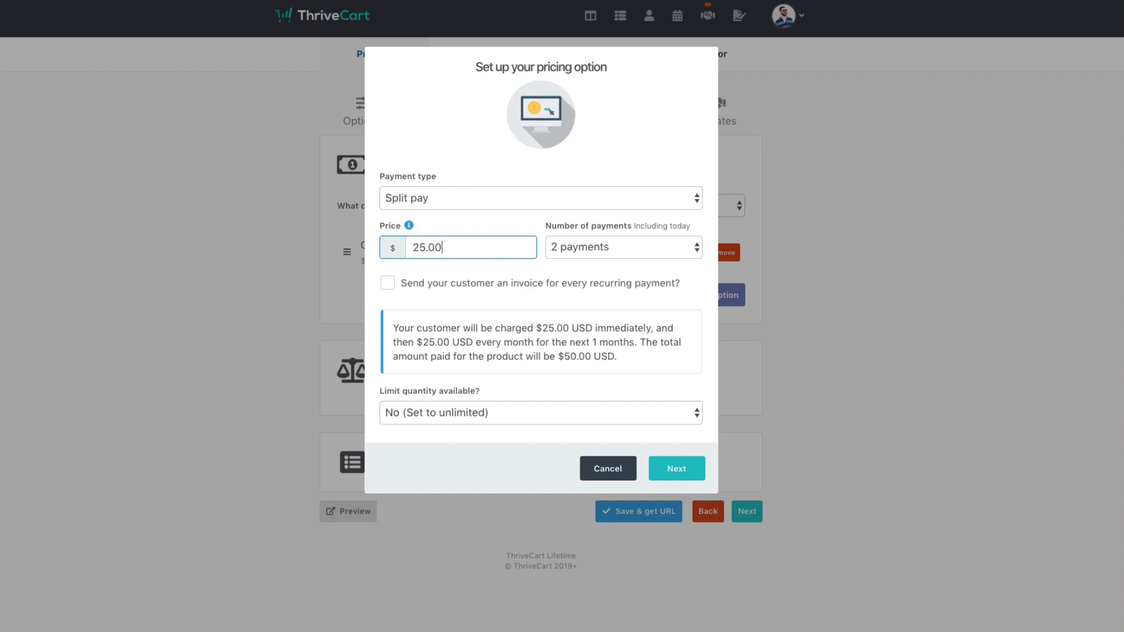
click(613, 245)
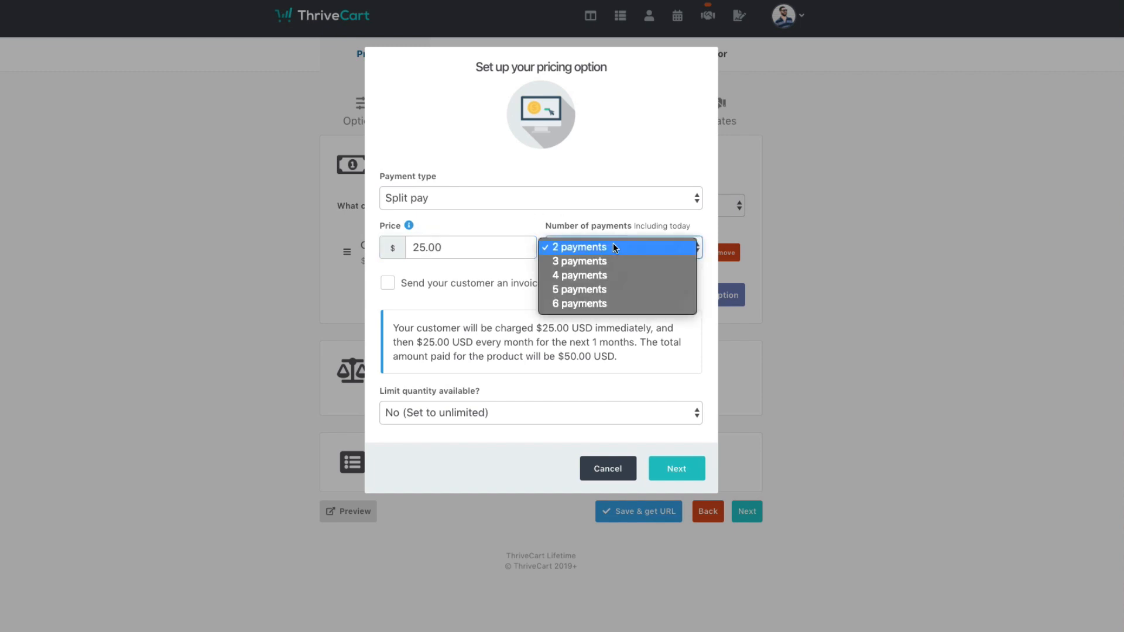
click(599, 270)
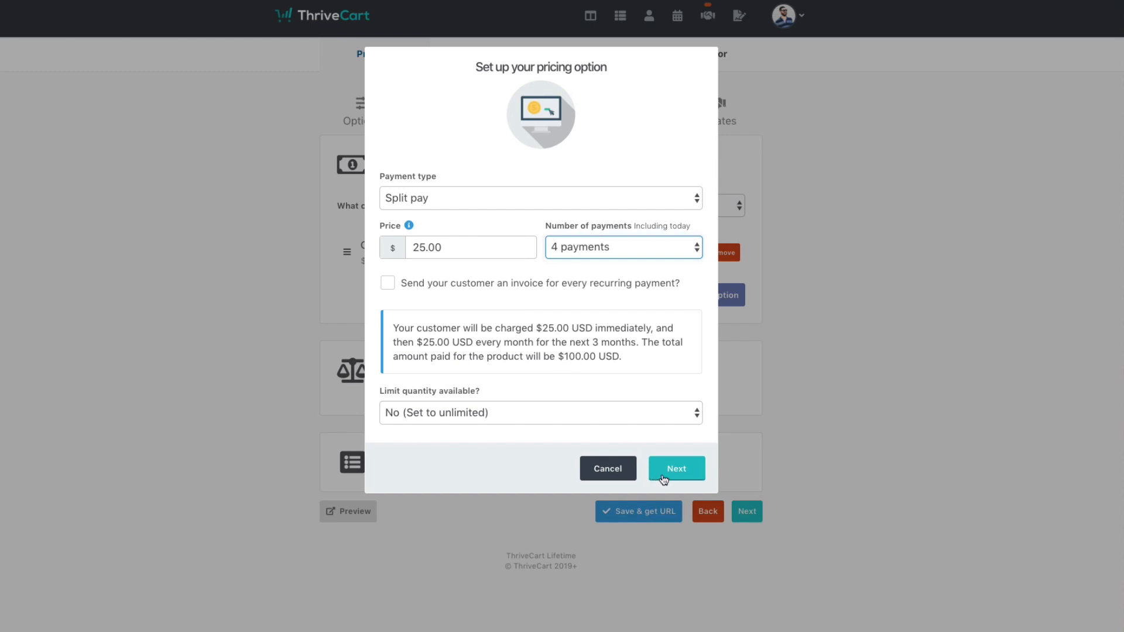
click(683, 472)
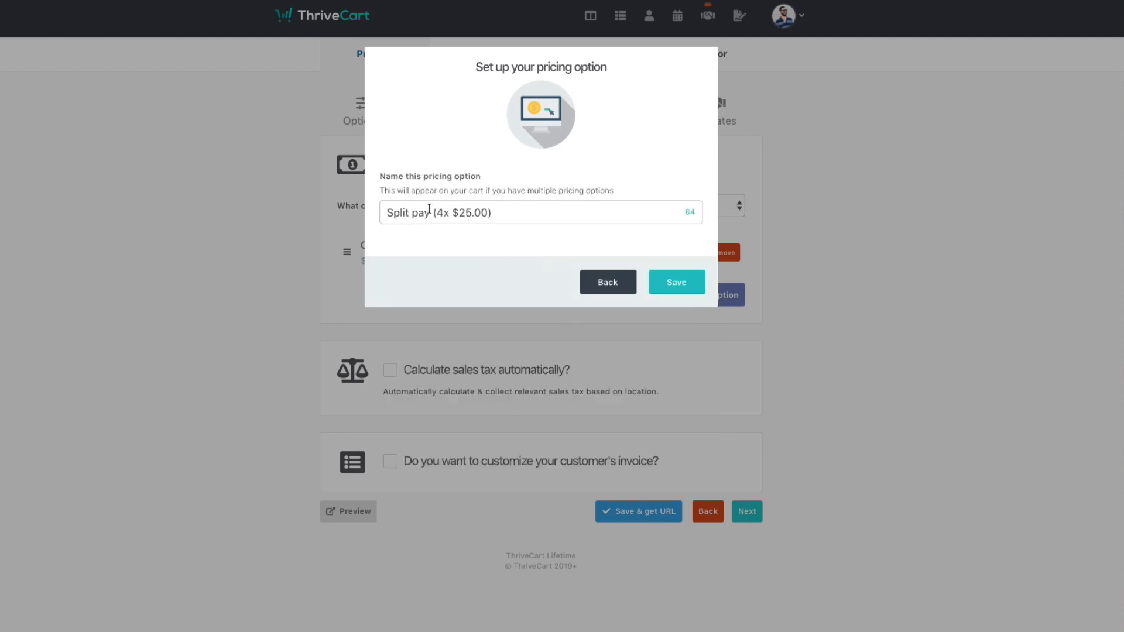
drag(386, 213, 436, 212)
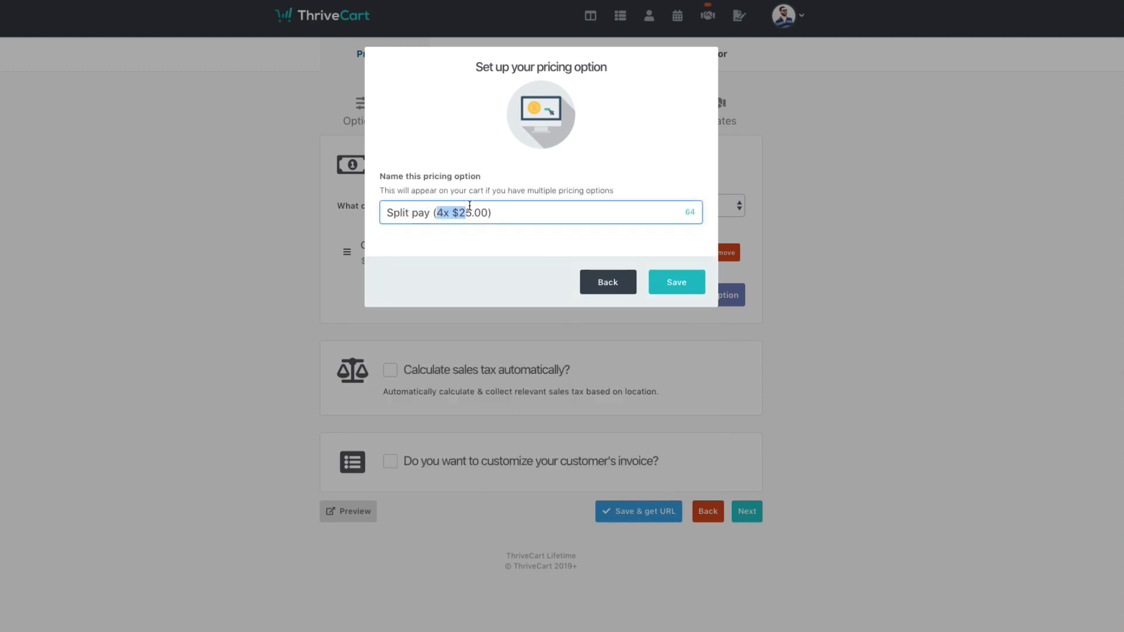
click(661, 283)
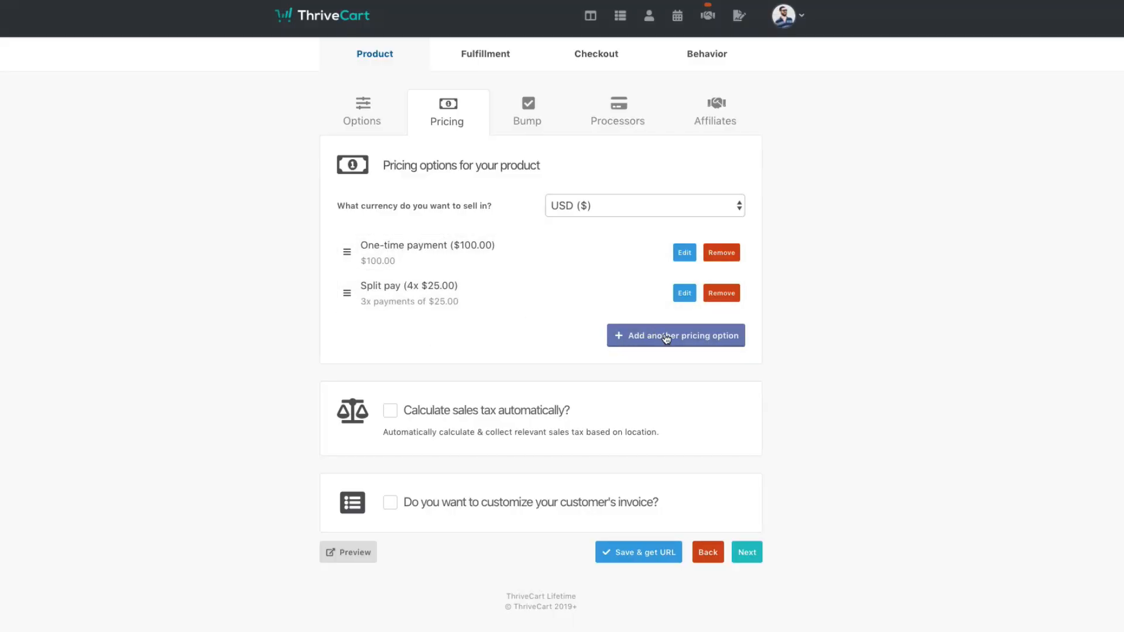
- Remove both the split pay and the one-time payment pricing options from the product
click(722, 292)
click(651, 145)
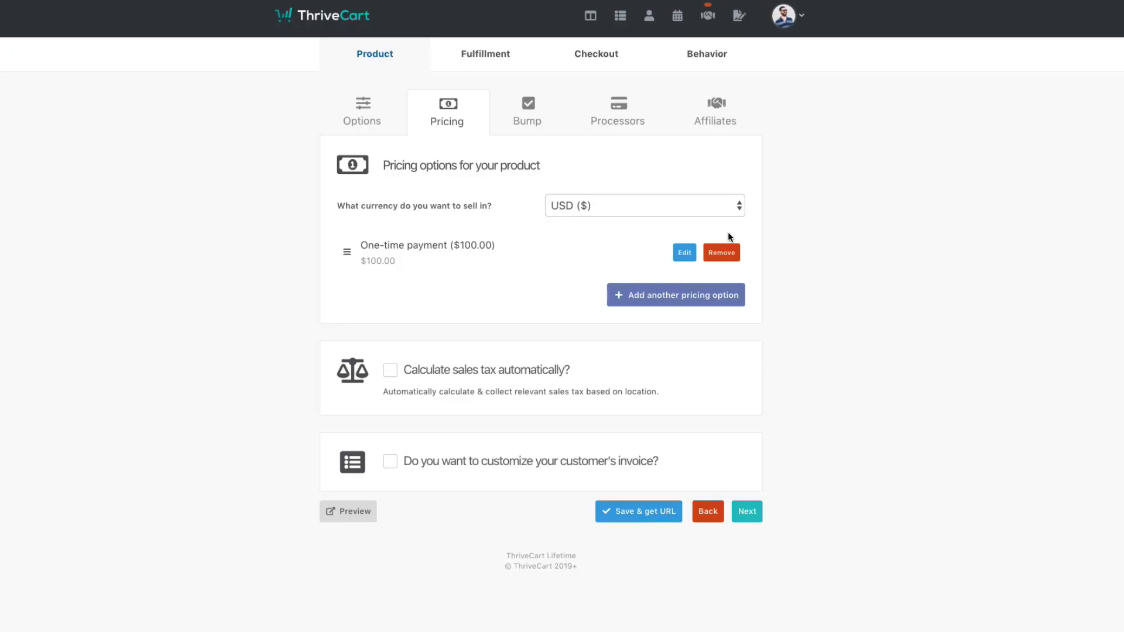
click(721, 252)
click(673, 143)
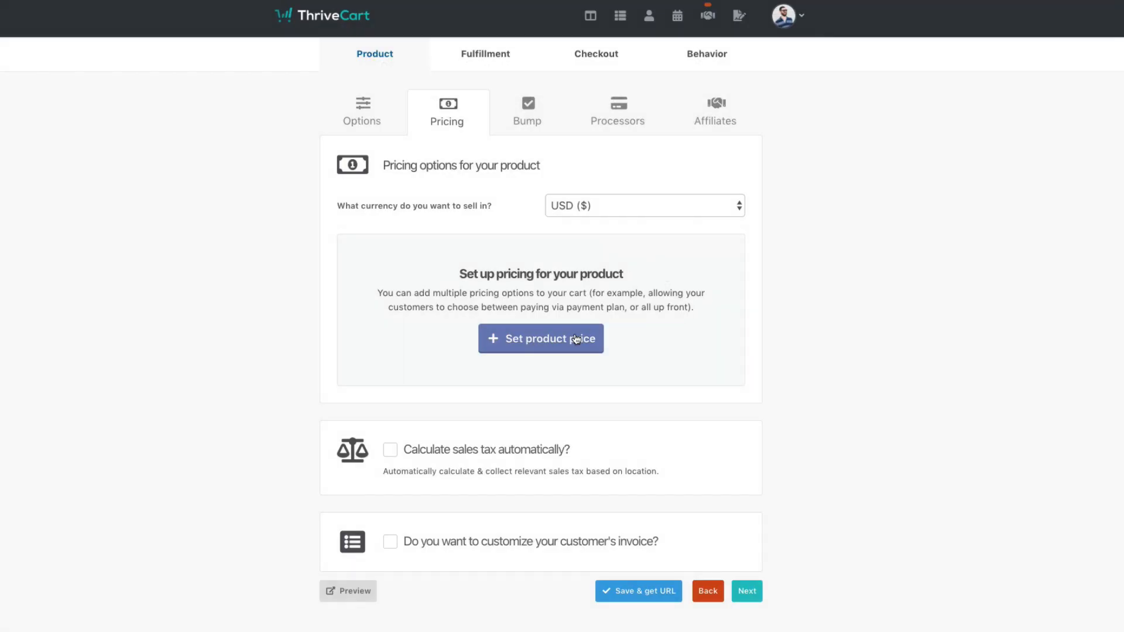
- Examine the billing frequency, price, trial period and rebill settings for a subscription pricing option, and cancel without adding it
click(581, 337)
click(515, 205)
click(461, 213)
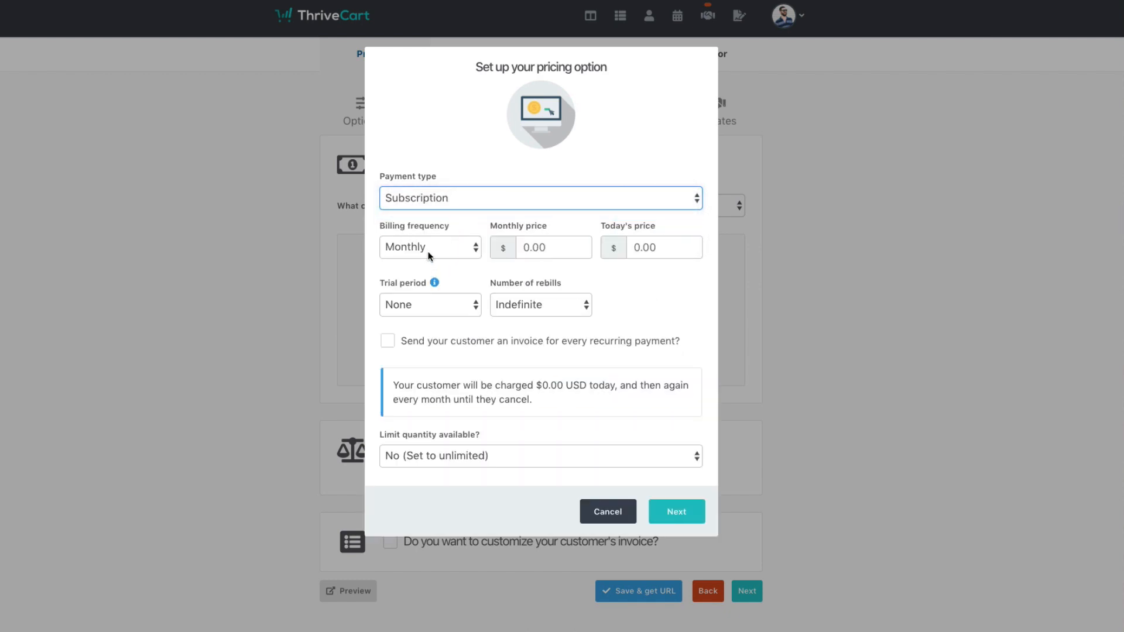
click(432, 248)
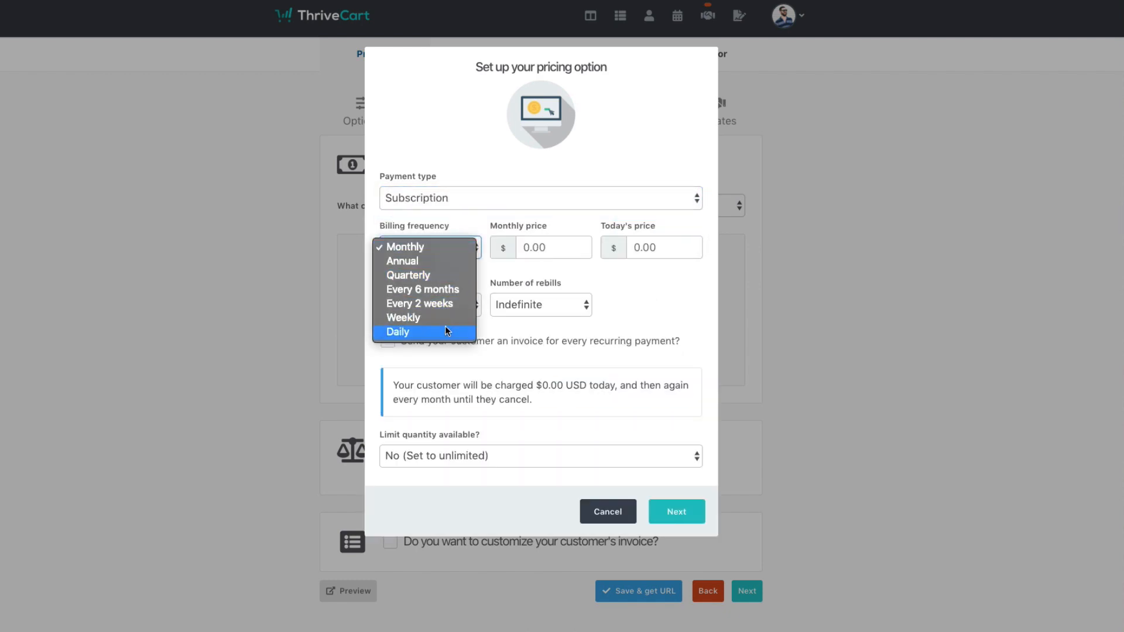
click(410, 247)
click(520, 247)
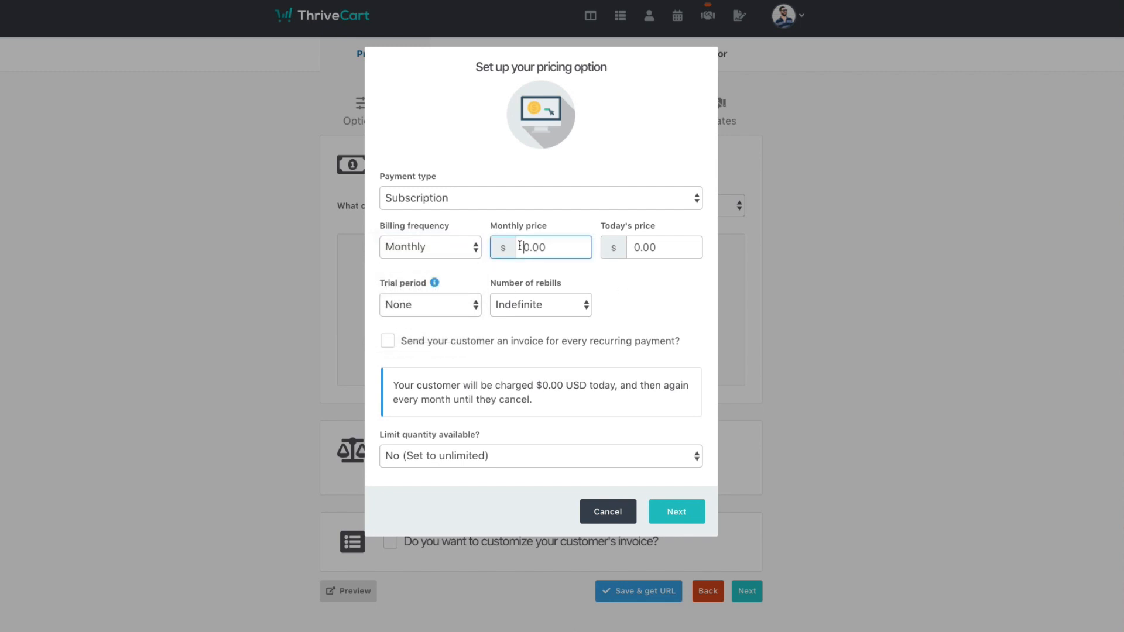
click(656, 249)
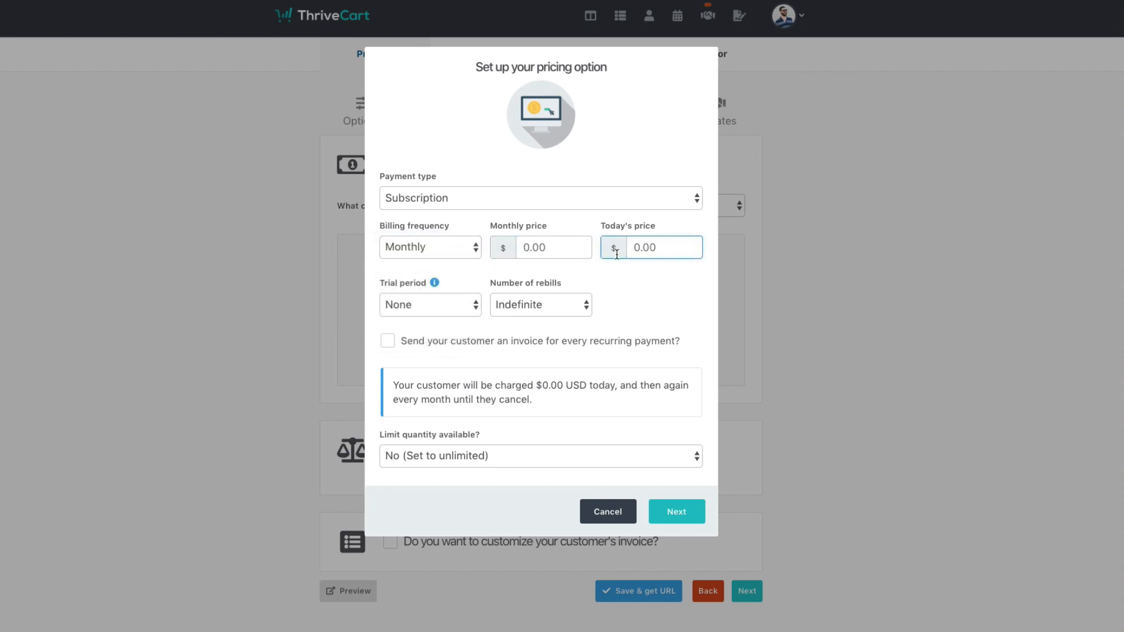
click(434, 306)
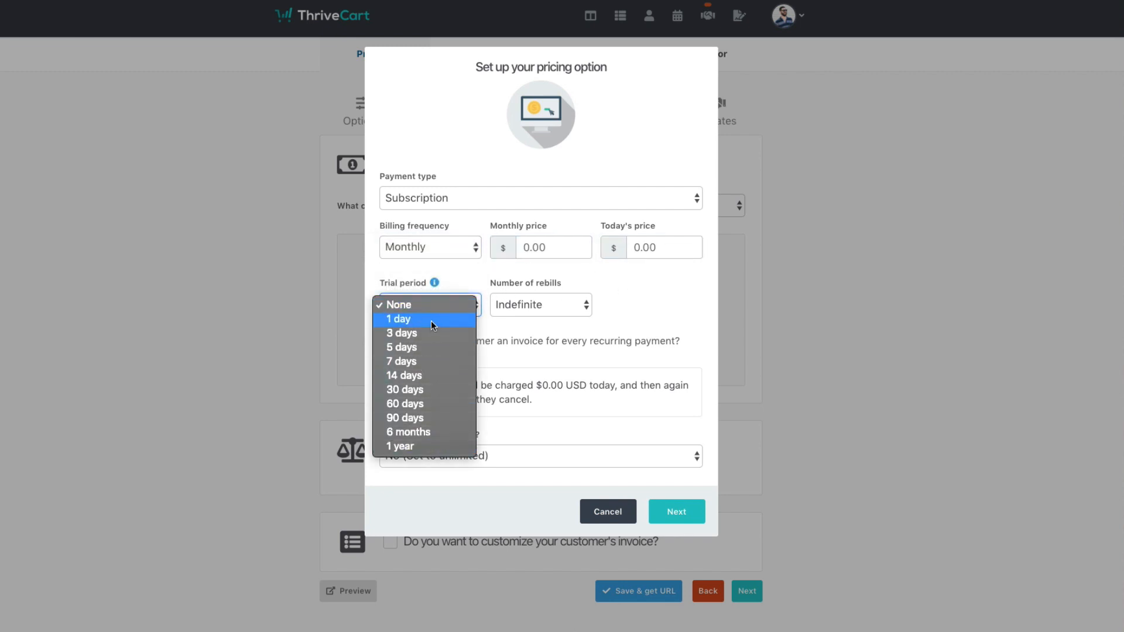
click(563, 349)
click(542, 309)
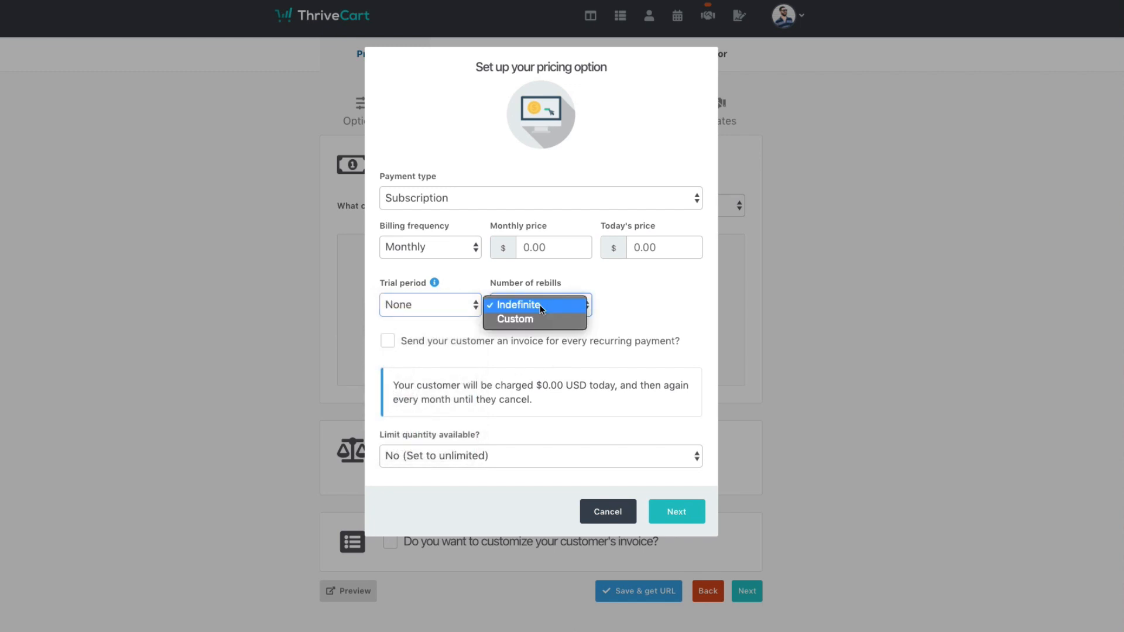
click(623, 310)
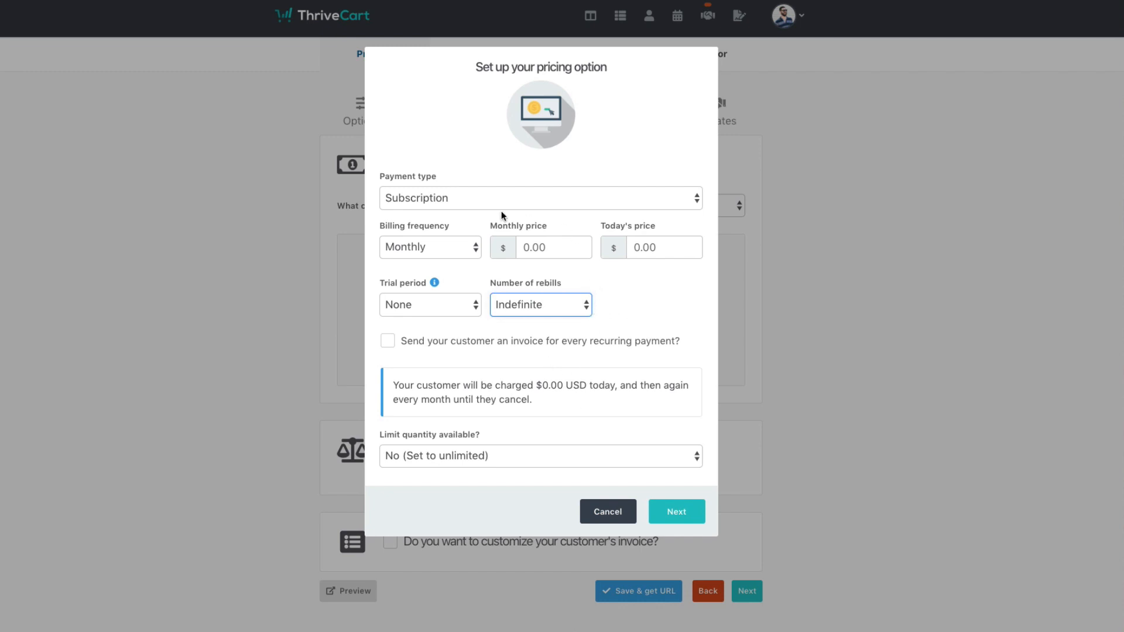
click(607, 518)
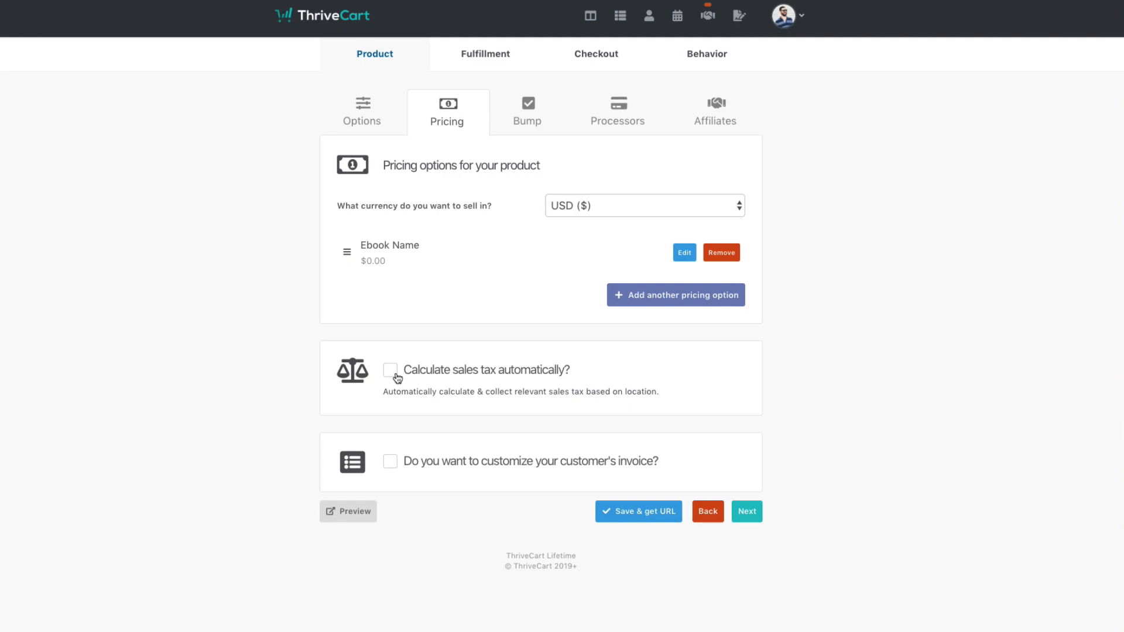
- Turn on automatic sales tax calculation for the product, choose E-book as the product category, and continue to the override settings
click(400, 373)
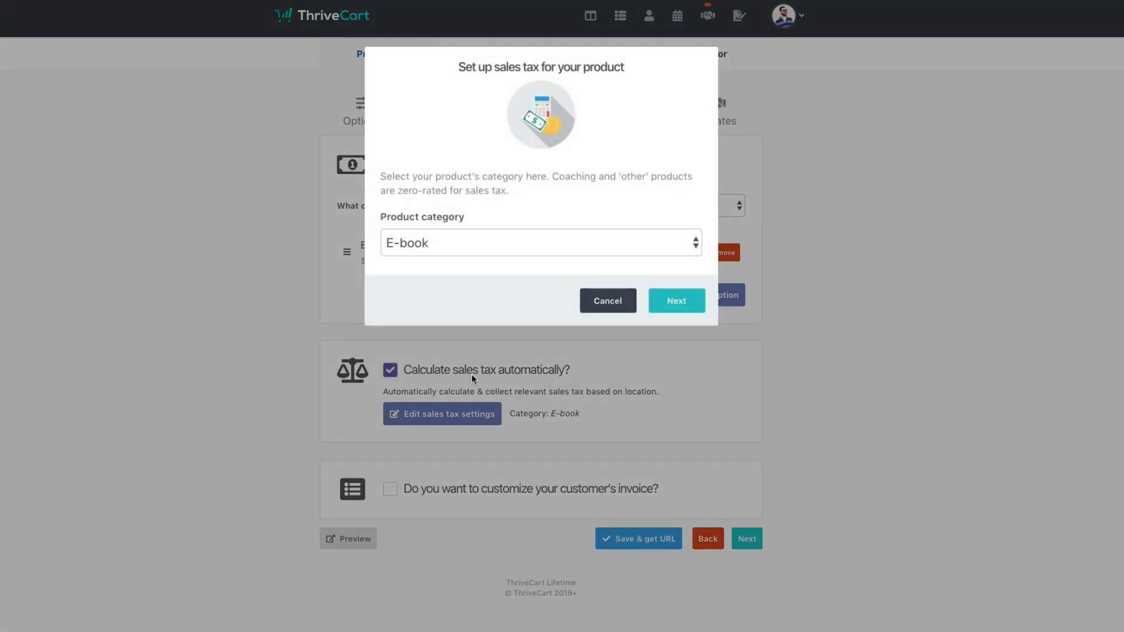
click(504, 250)
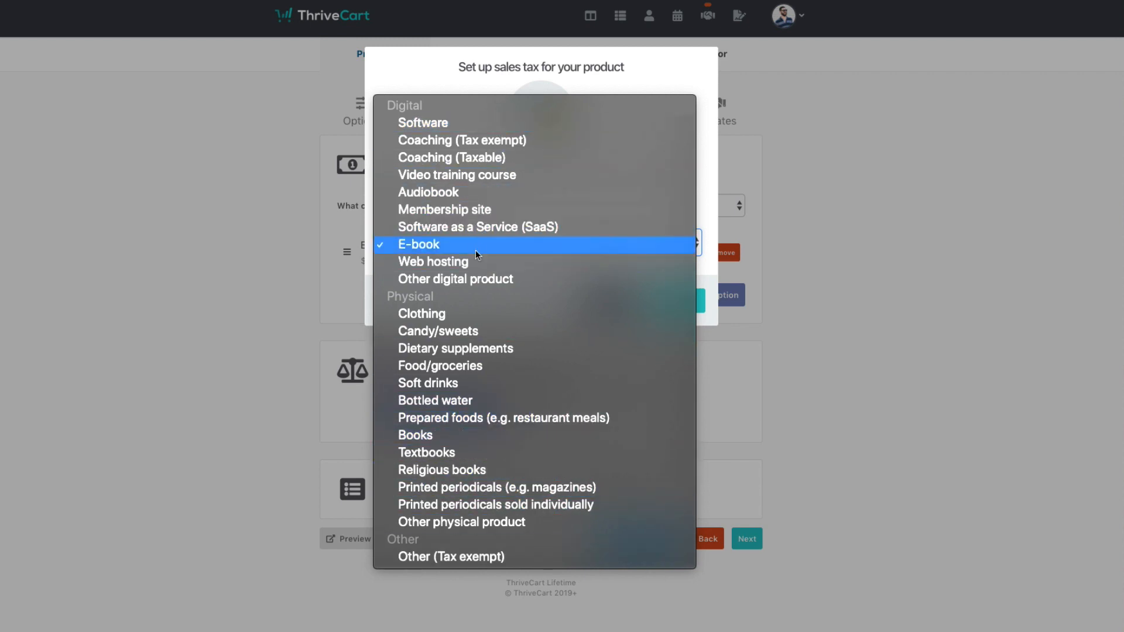
click(441, 249)
click(700, 309)
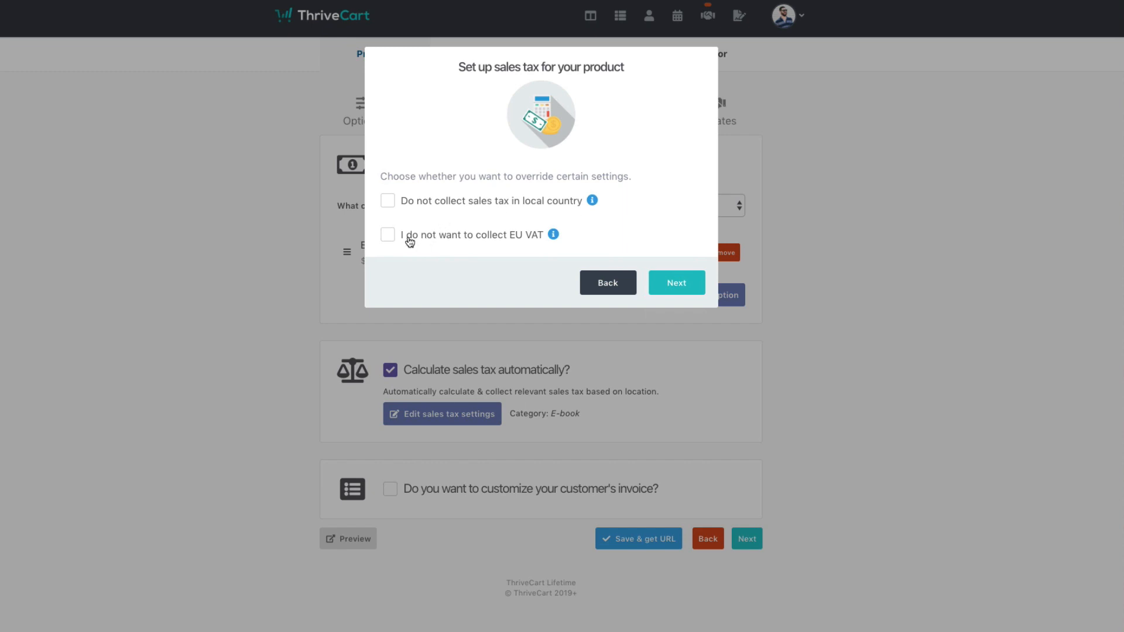
- Try the overrides for not collecting EU VAT and not collecting sales tax in the local country, leaving both off
click(428, 235)
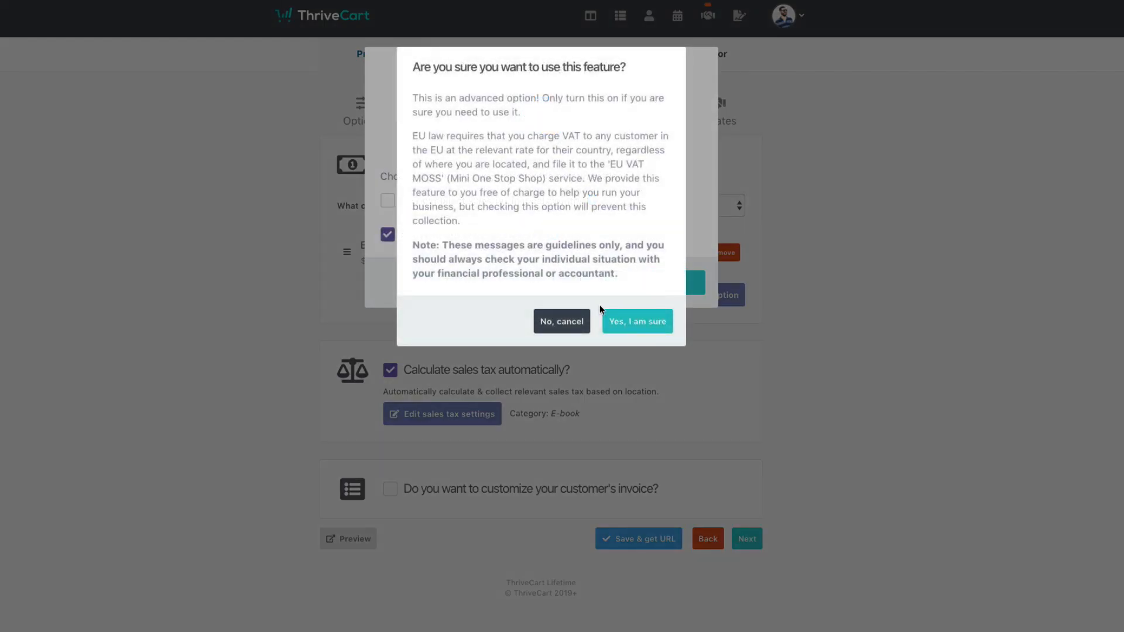
click(641, 326)
click(460, 234)
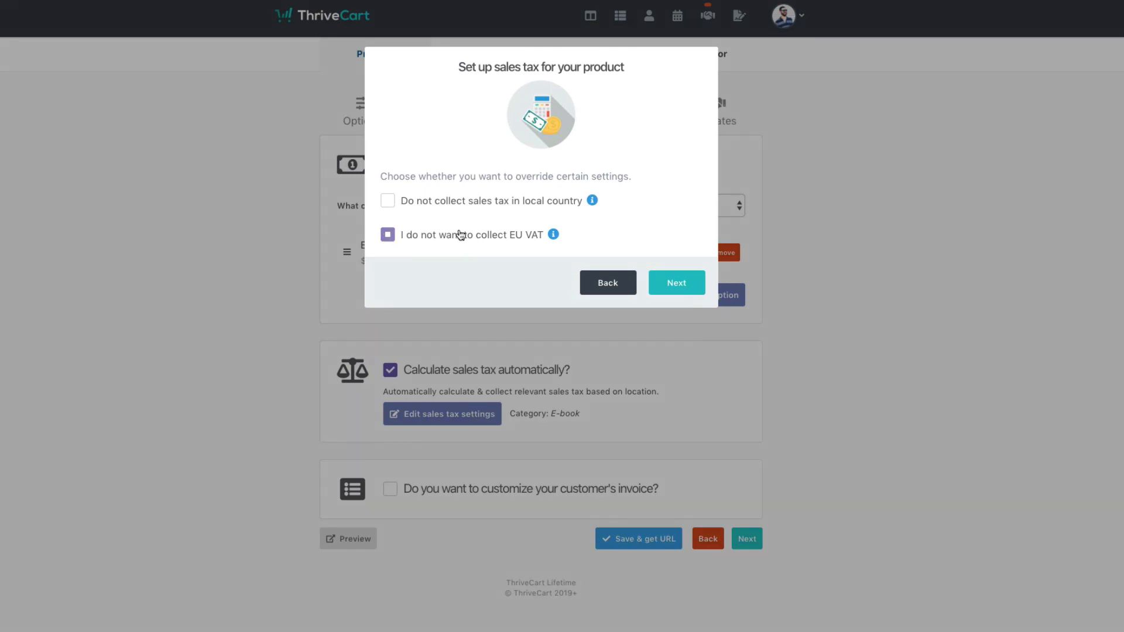
click(460, 205)
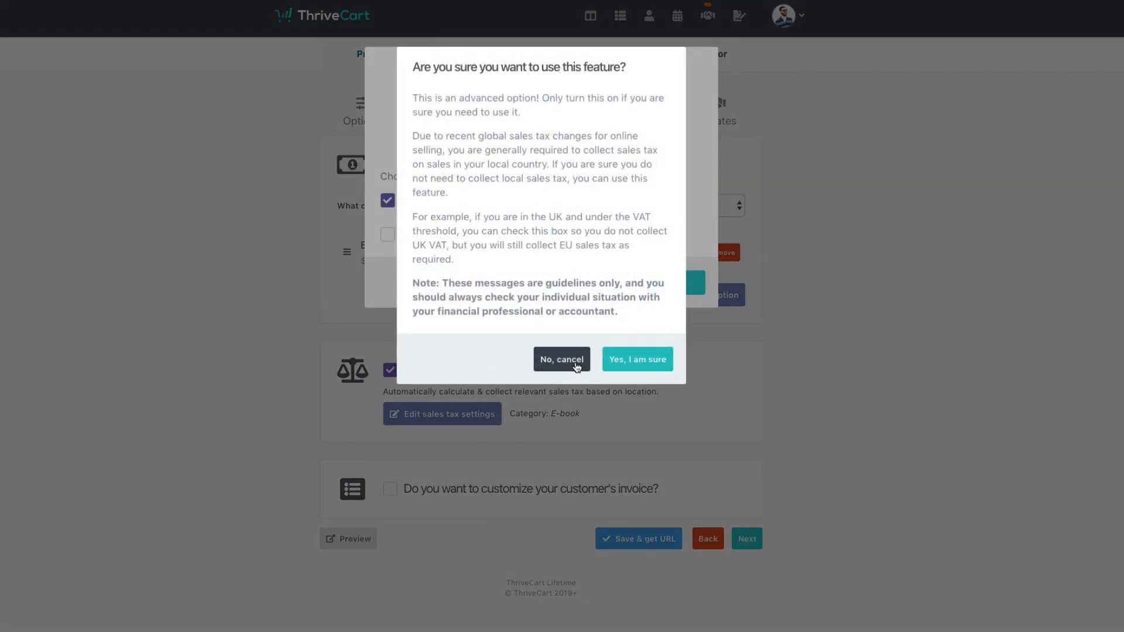
click(578, 367)
- Save the sales tax settings with the prefilled address details, and switch automatic sales tax calculation off again
click(670, 284)
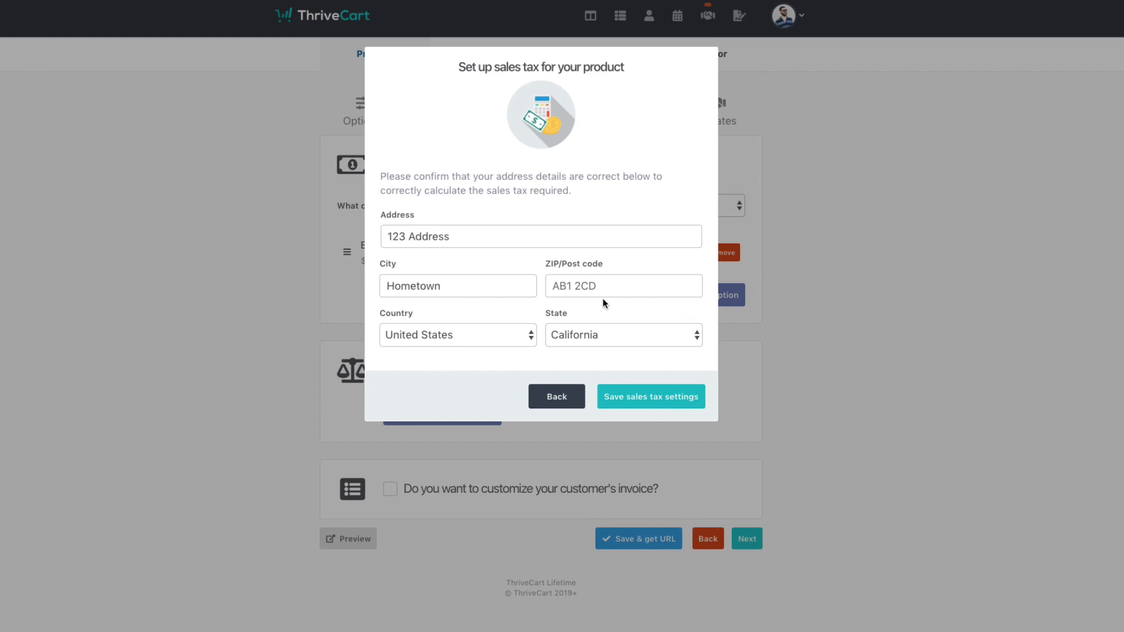
click(654, 398)
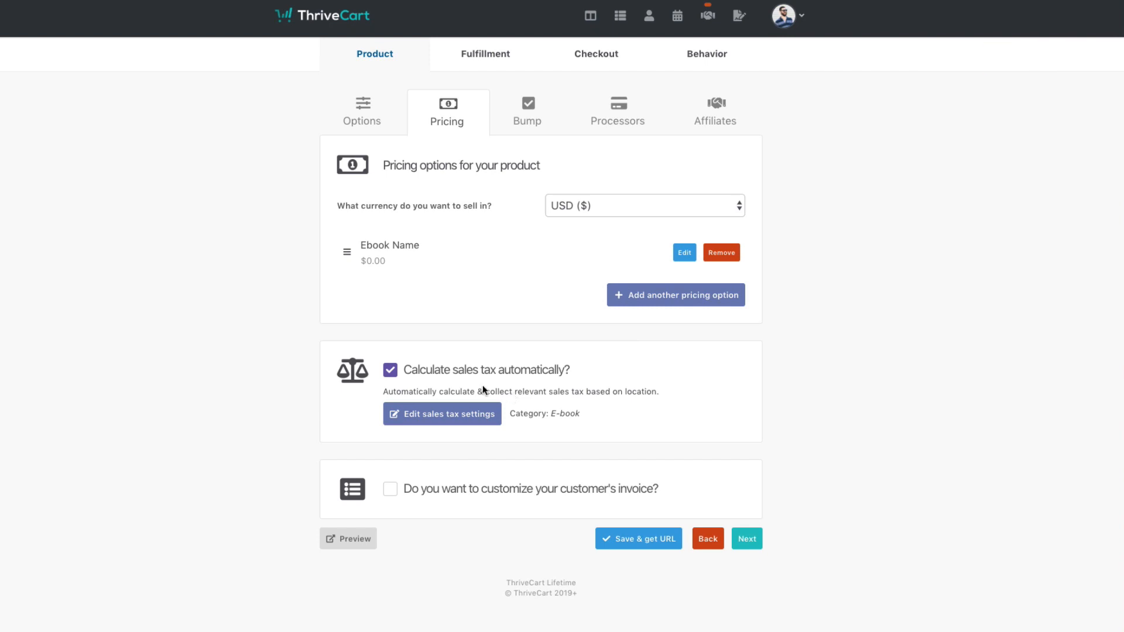
click(413, 373)
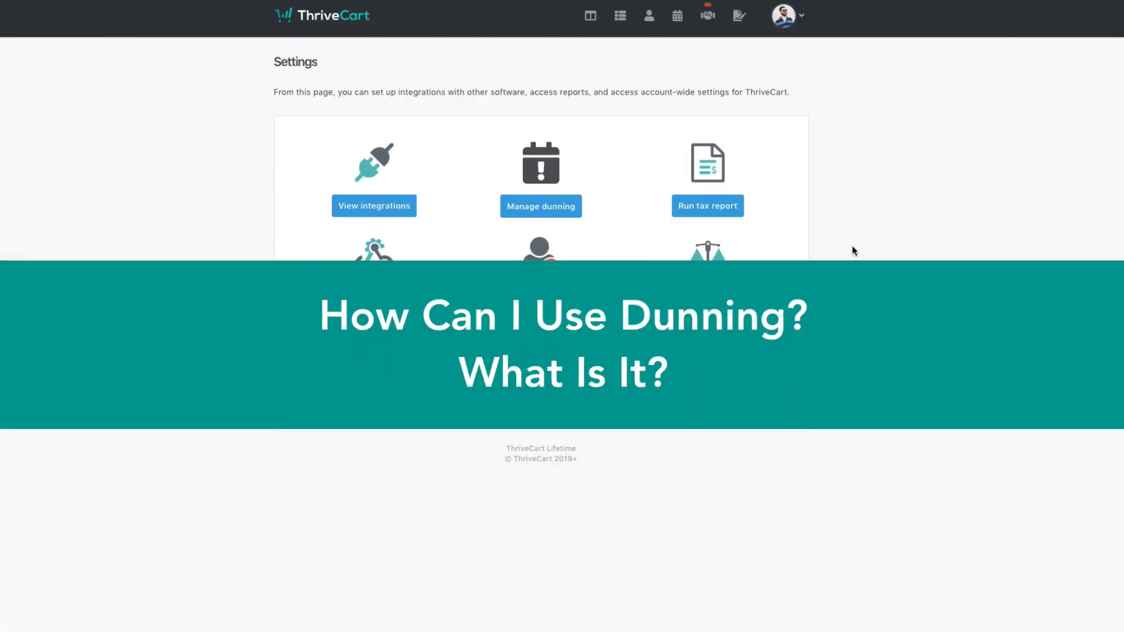
- Open the dunning settings and enable ThriveCart's default dunning emails
click(539, 213)
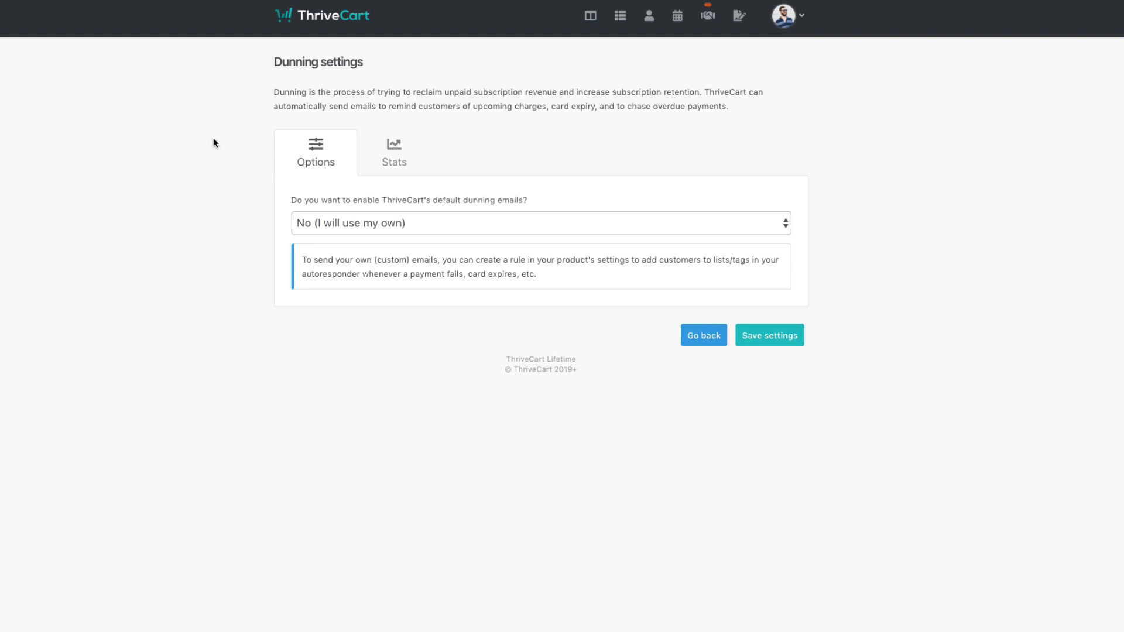
click(508, 222)
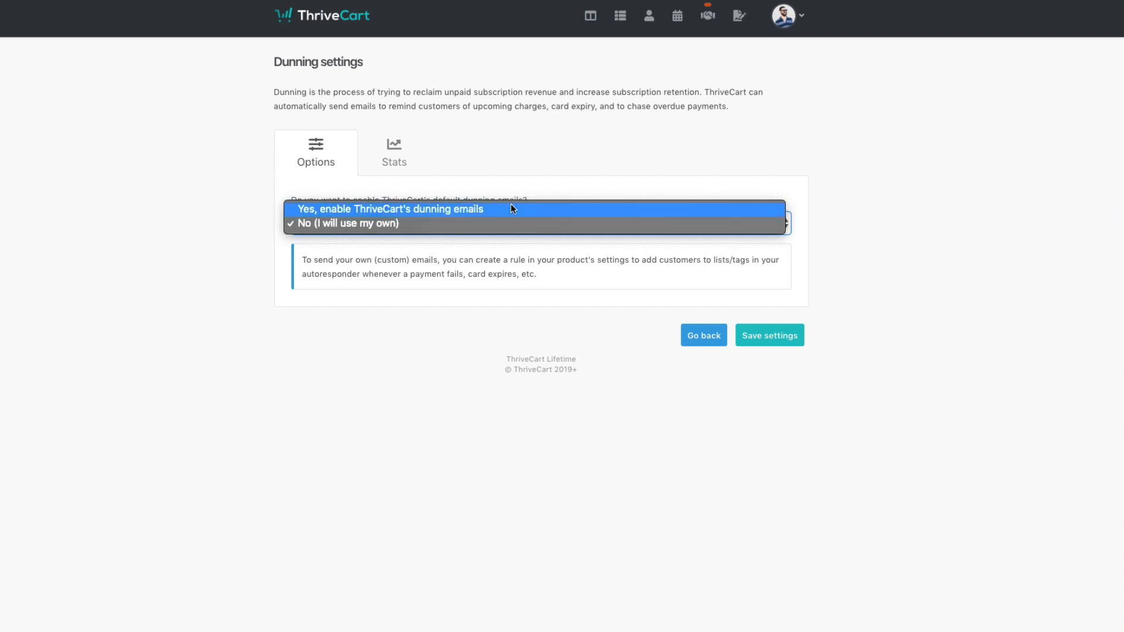
click(508, 209)
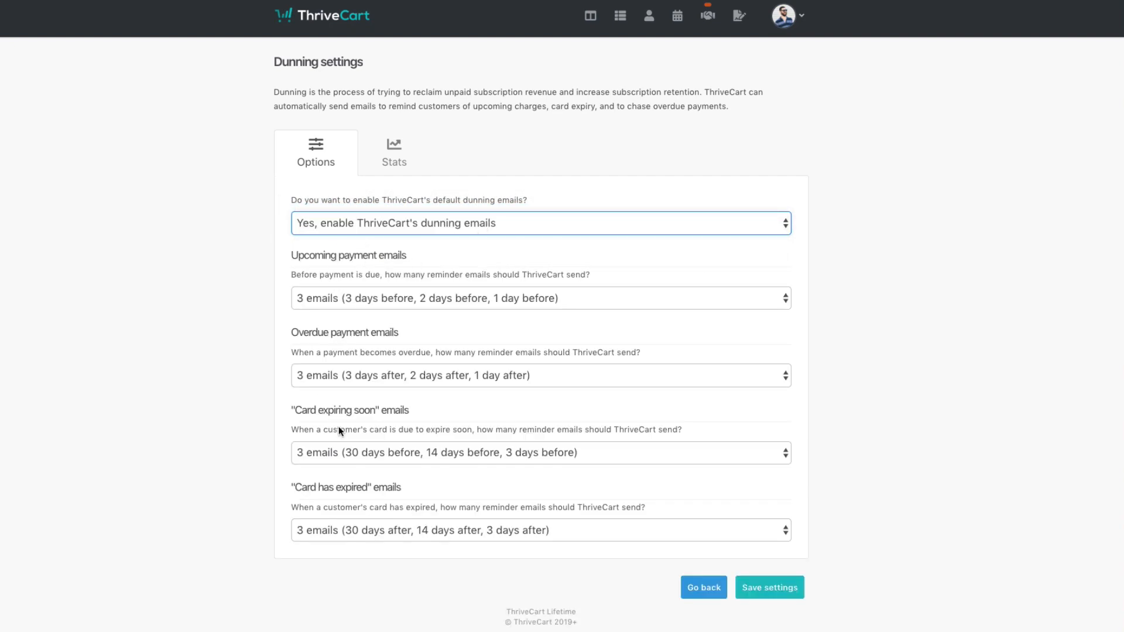
- Review the reminder schedules for upcoming payment, overdue payment, card expiring soon and card has expired emails, keeping 3 emails for each
click(324, 298)
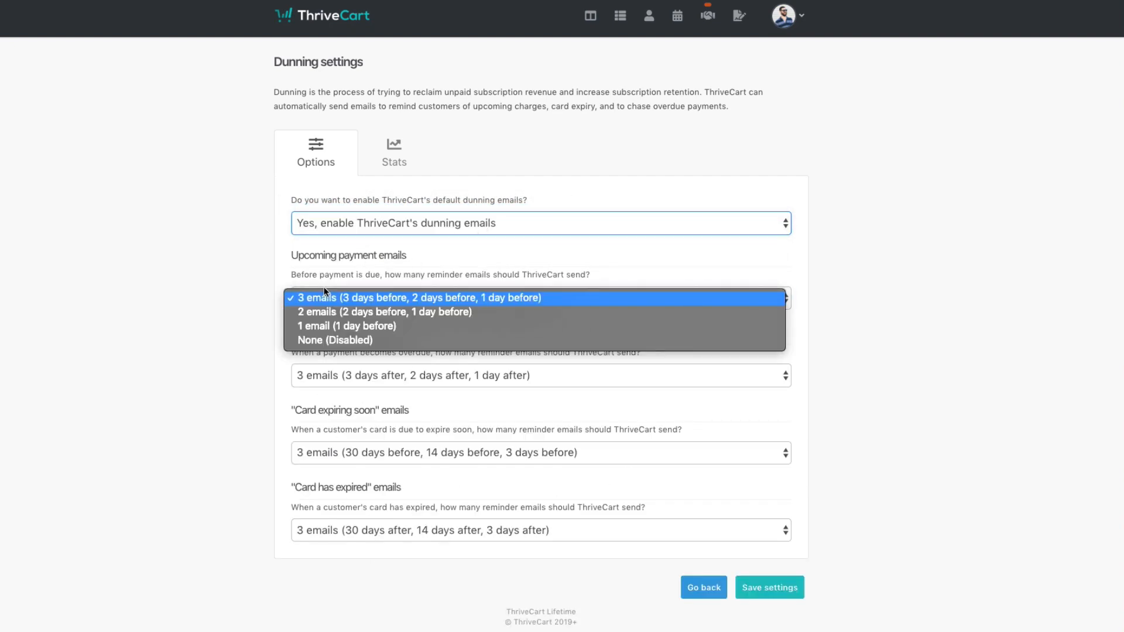
click(325, 298)
click(337, 375)
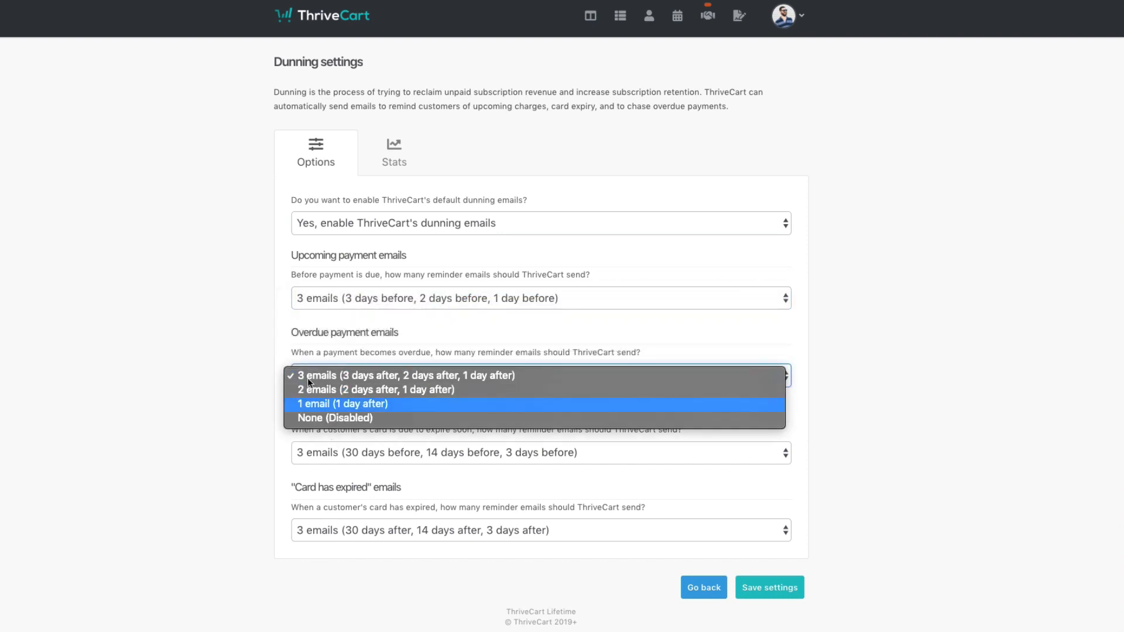
click(328, 453)
click(340, 451)
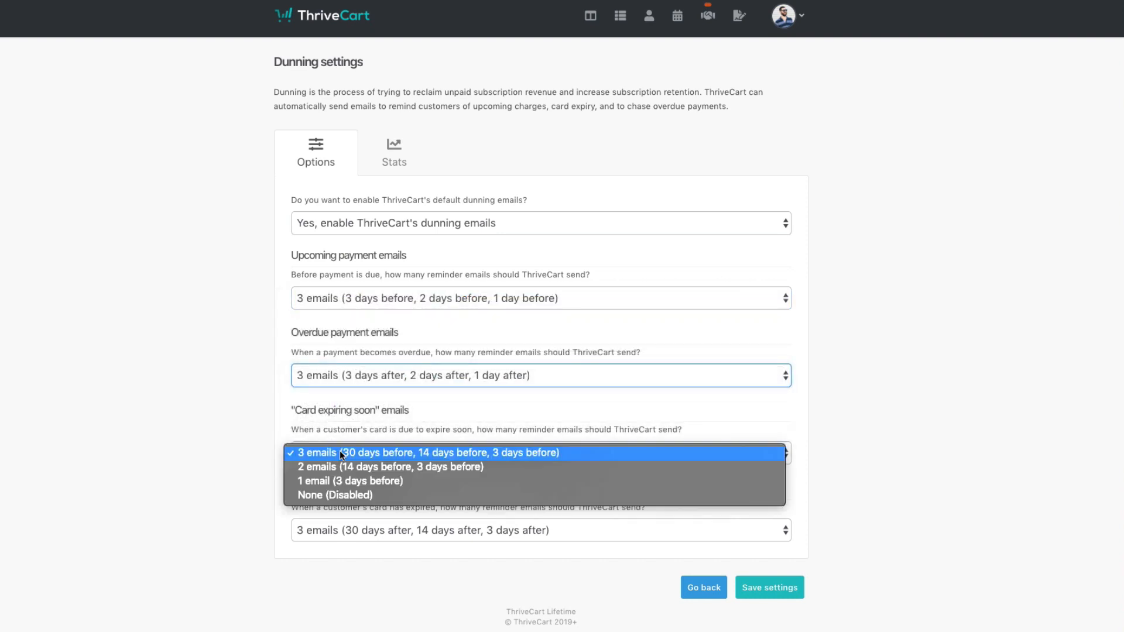
click(358, 529)
click(381, 530)
click(209, 498)
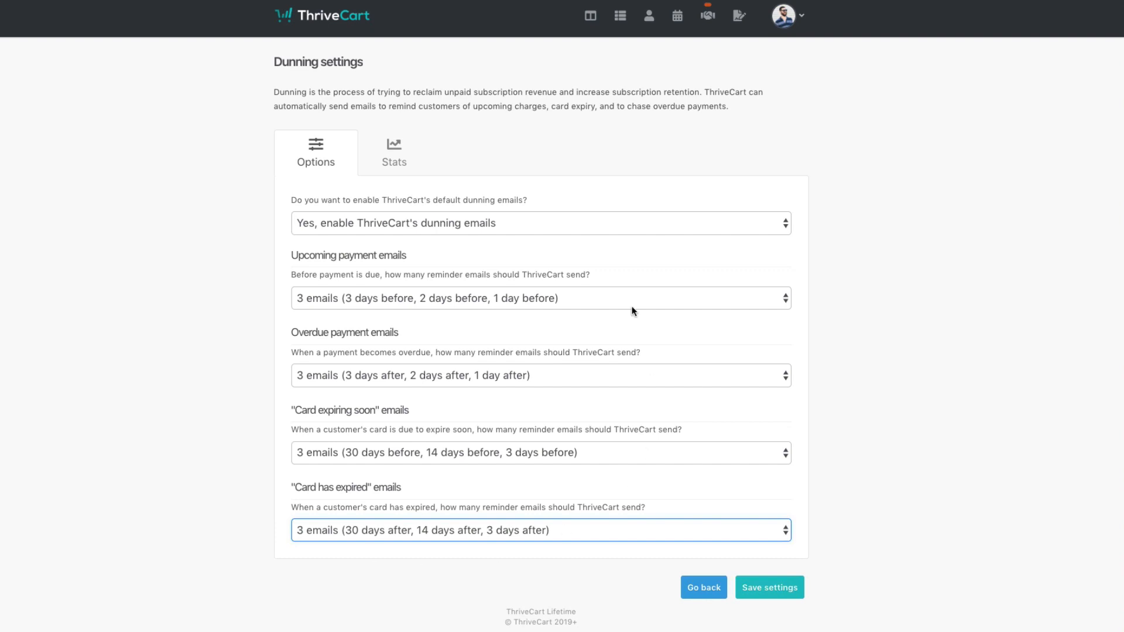
click(754, 239)
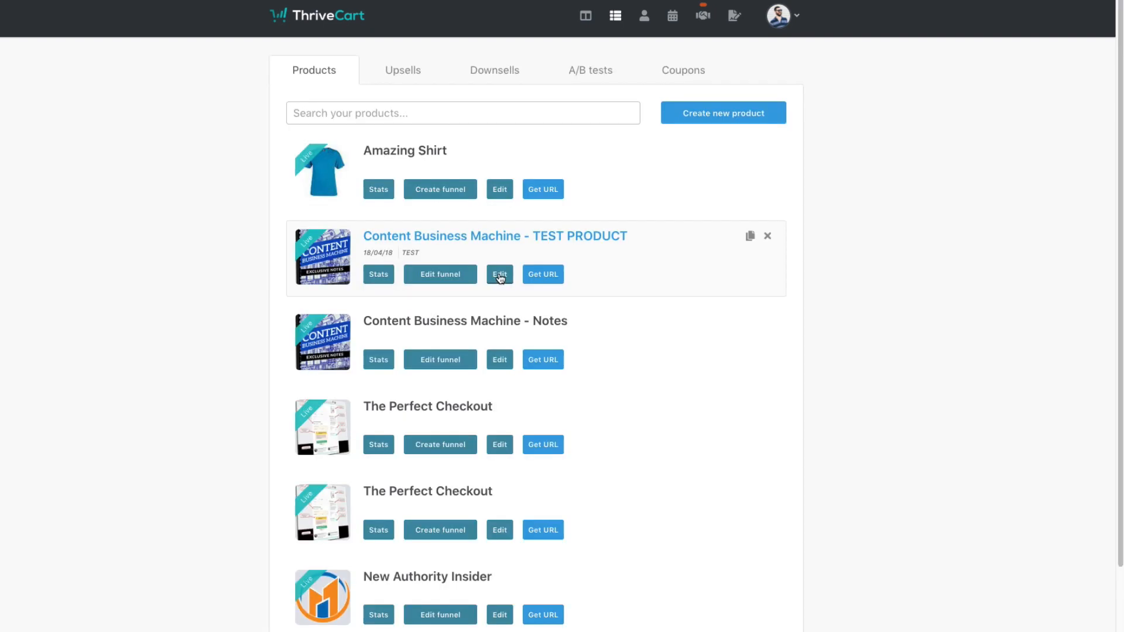
- Edit Content Business Machine - TEST PRODUCT and enable a bump offer on it with the Digital type
click(501, 273)
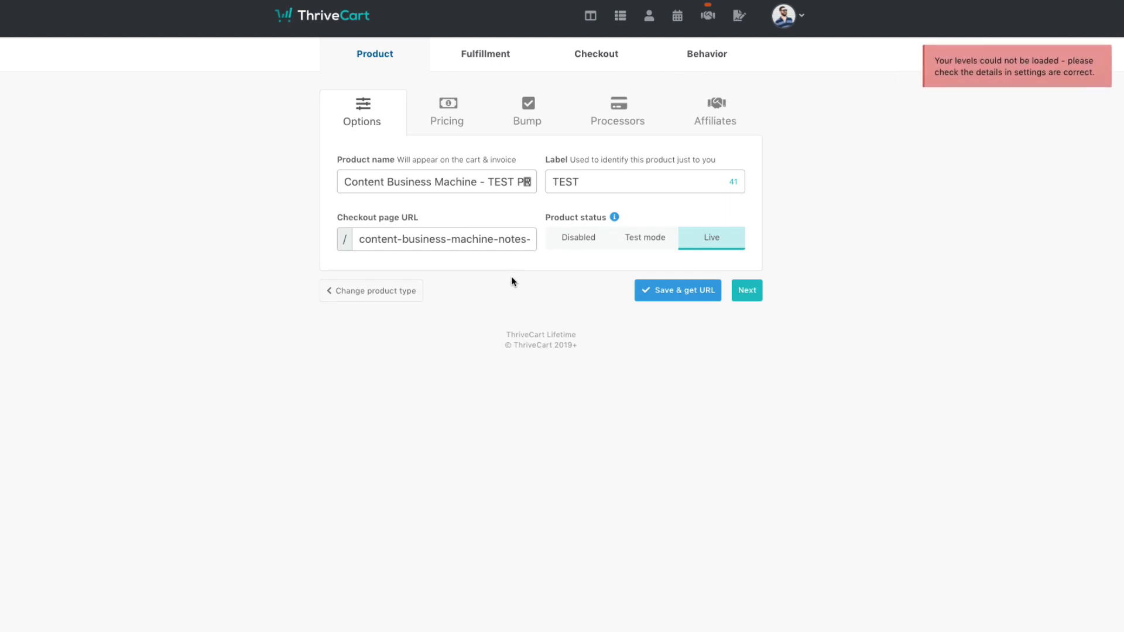
click(525, 124)
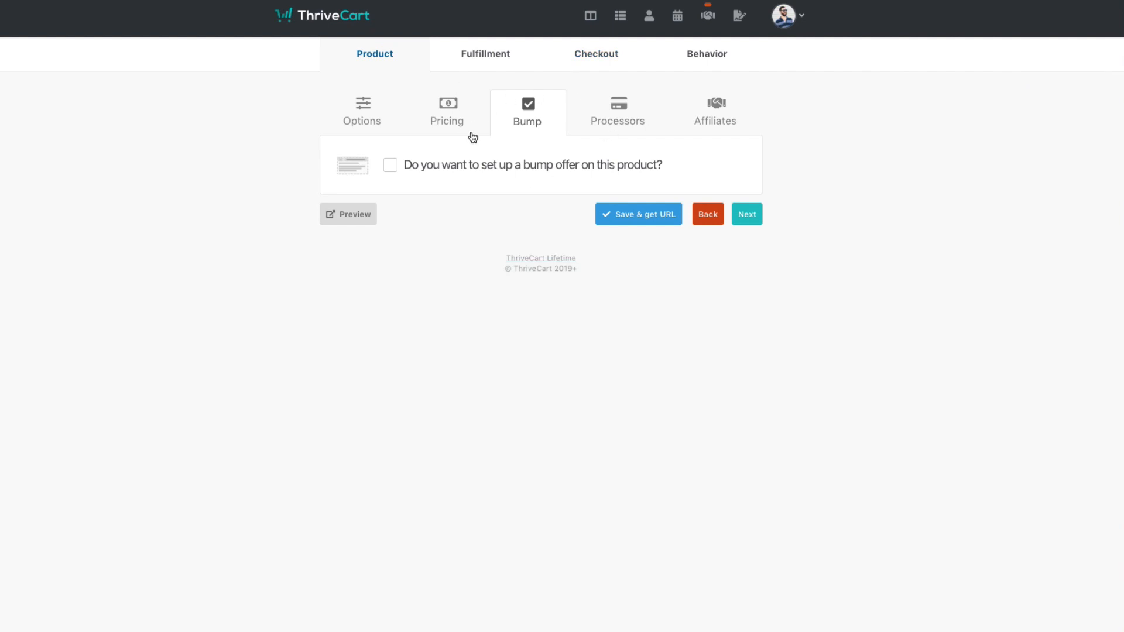
click(465, 122)
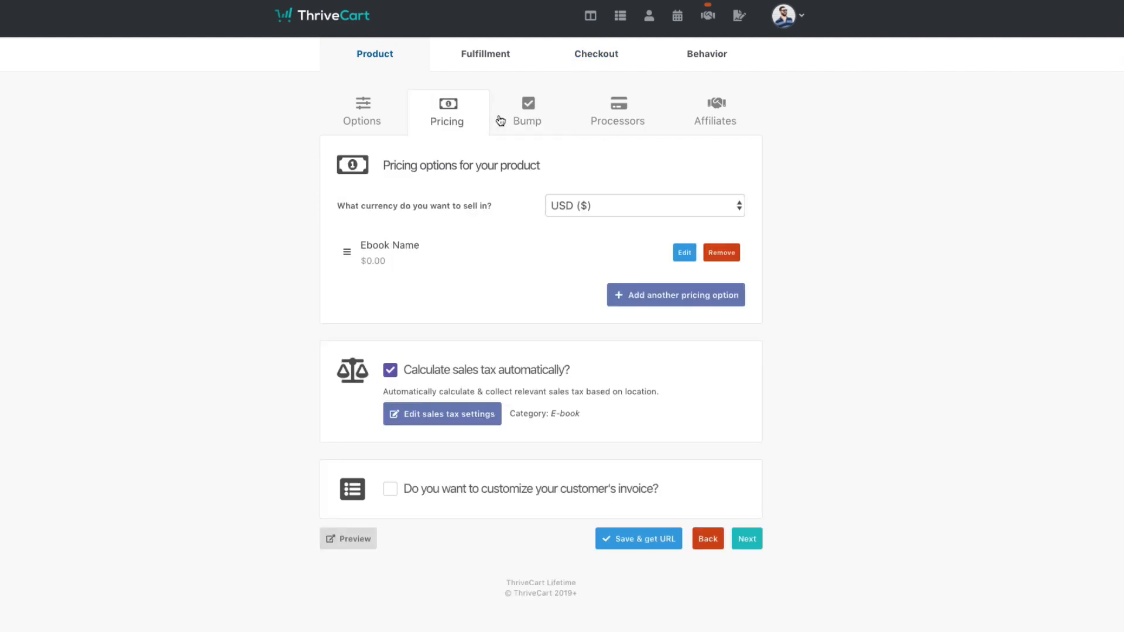
click(524, 120)
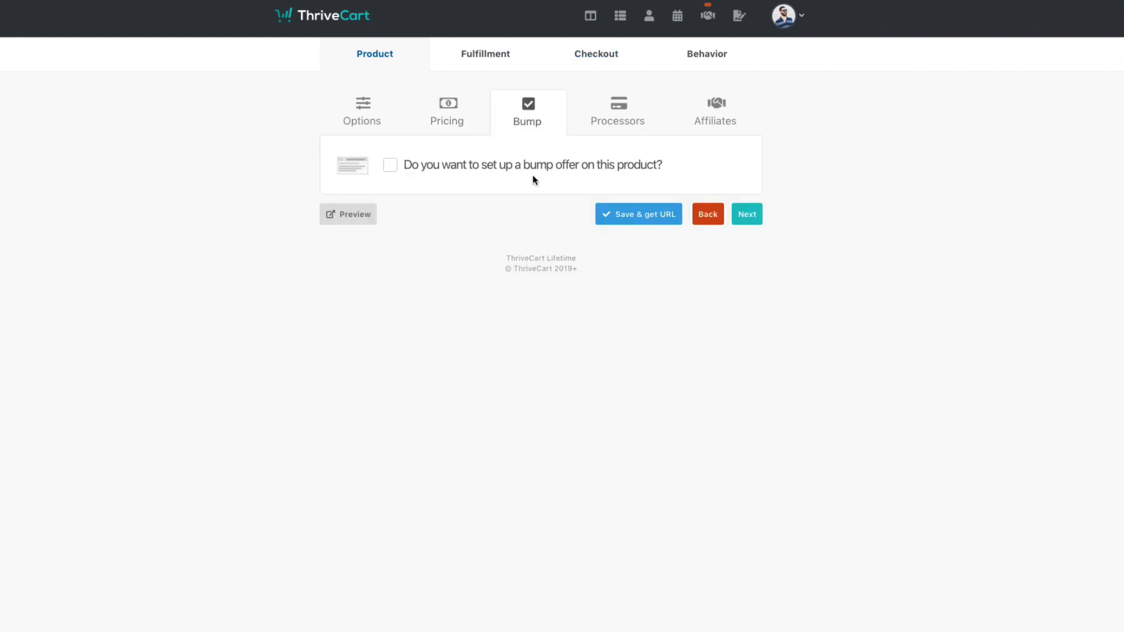
click(454, 167)
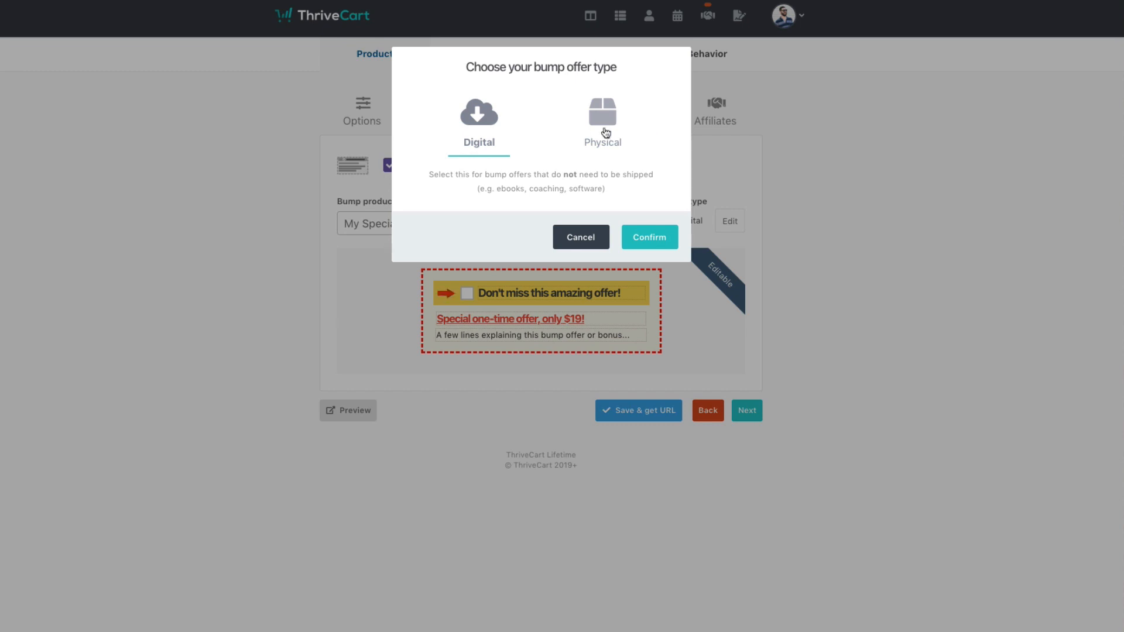
click(649, 237)
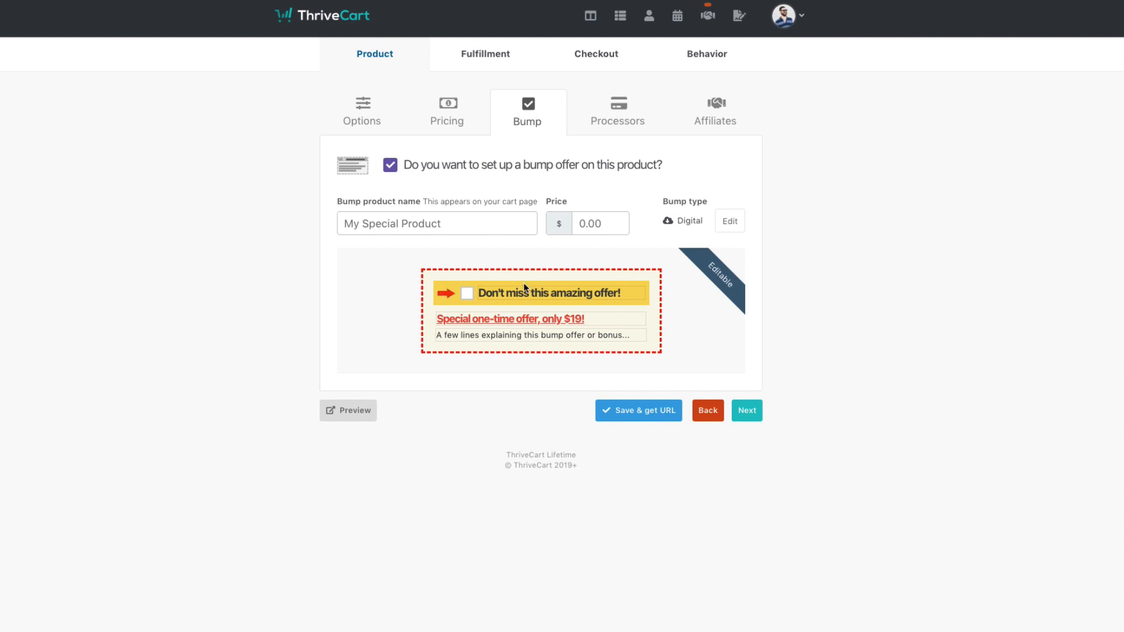
- Fill in the bump offer with the product name Example Bump, a price of $50.00 and the headline "Get This Amazing Add-on"
click(422, 223)
text(Example Bump)
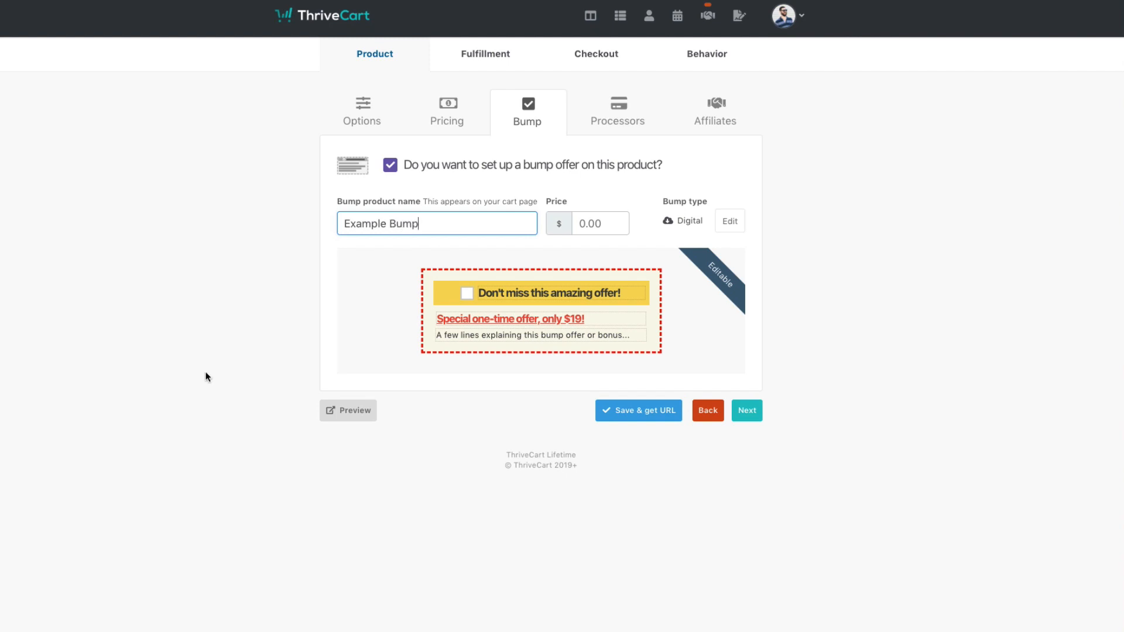
click(589, 231)
text(50.00)
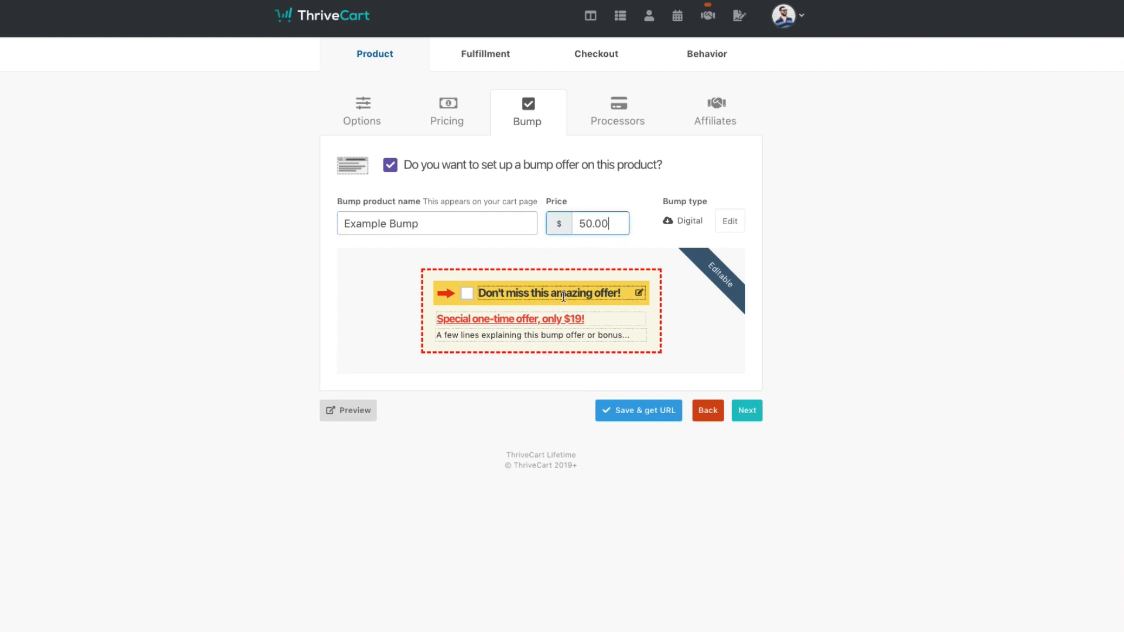
click(525, 289)
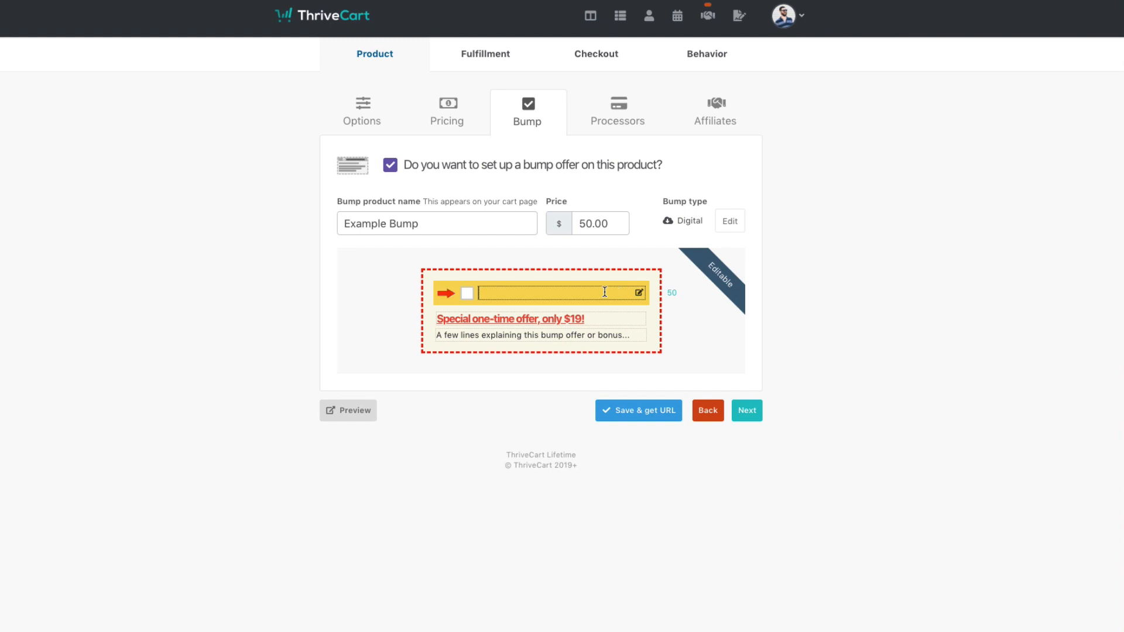
text(Get This Amazing Add-on)
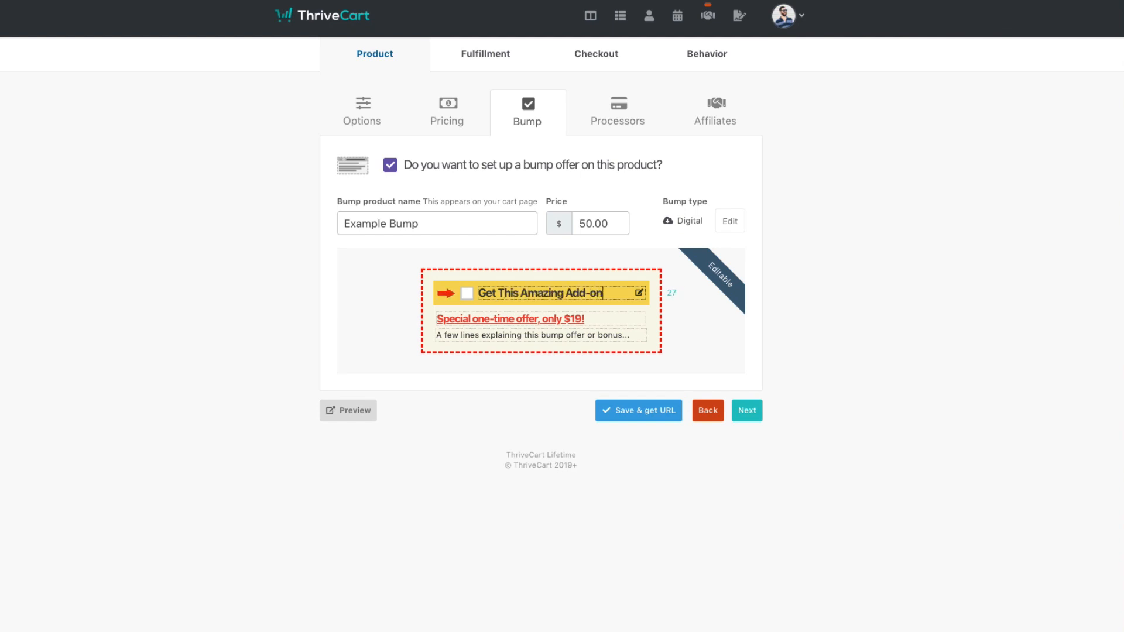
- Complete the bump offer headline with "Now!", set the subheadline to "Special price of only $50" and the description to "Get it today at this exclusive price."
text( Now!)
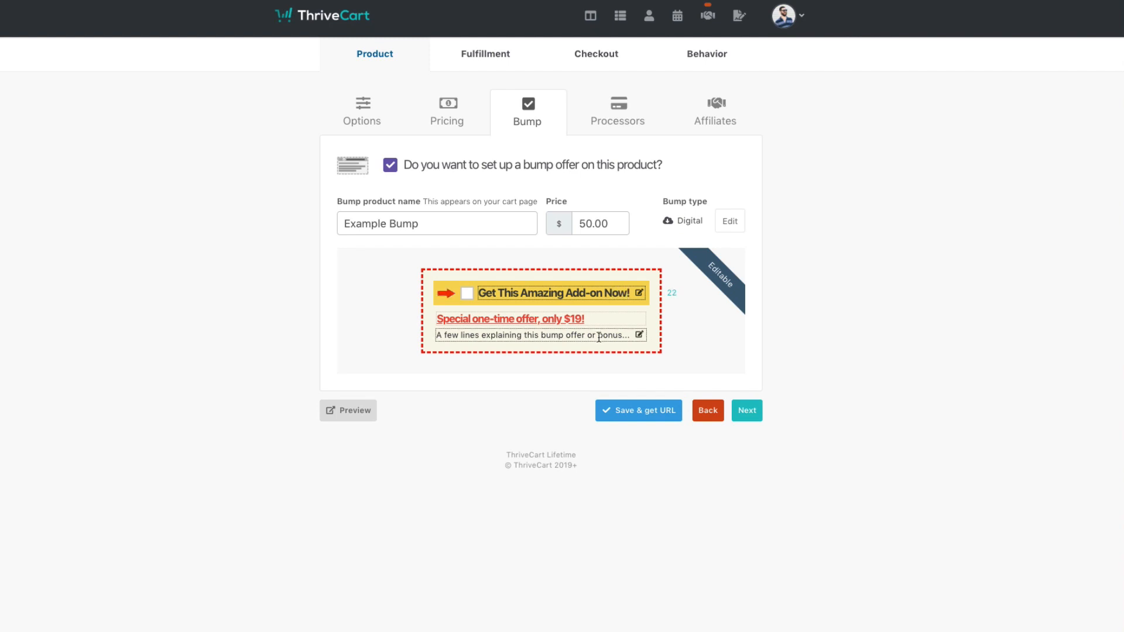
click(592, 315)
text(Special)
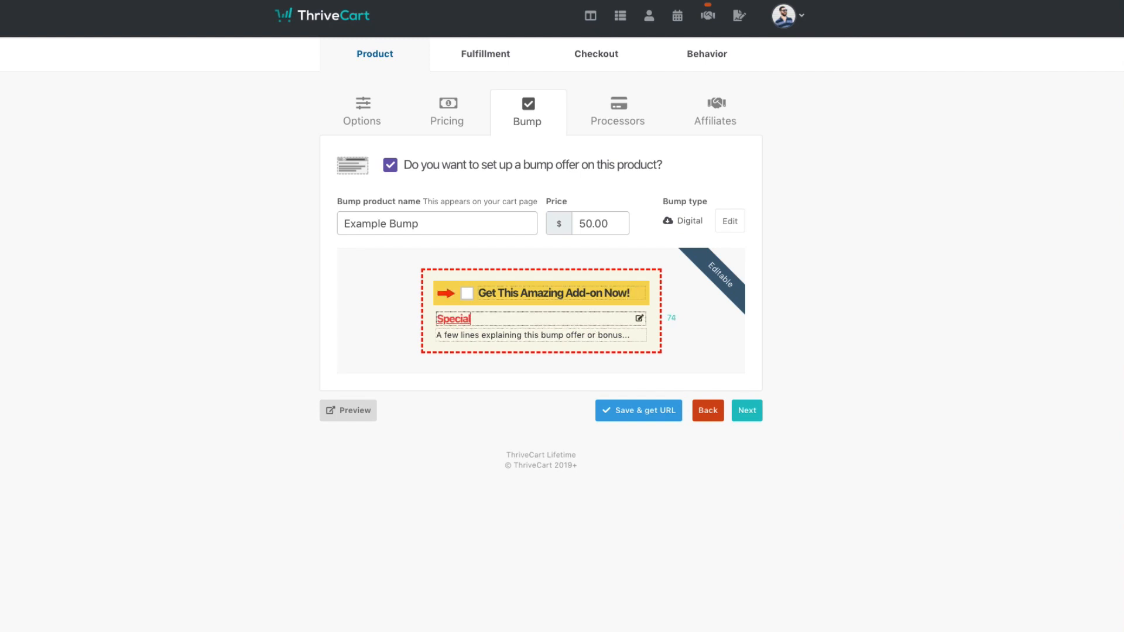
text( price of only $50)
click(592, 336)
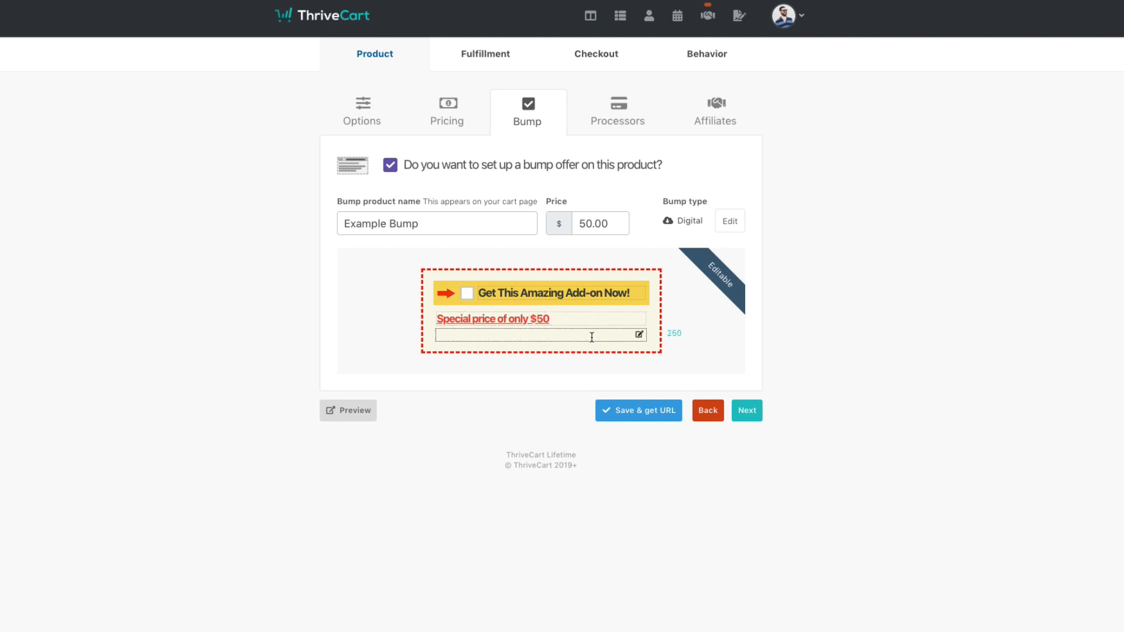
text(Get it today at this exclusive )
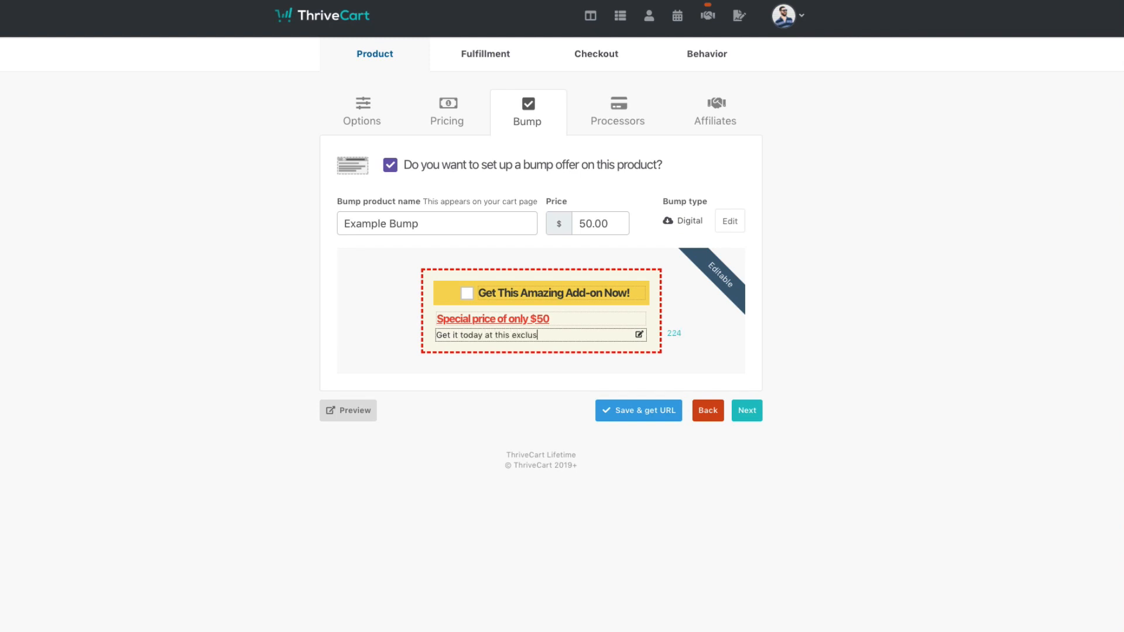
text(price.)
click(691, 372)
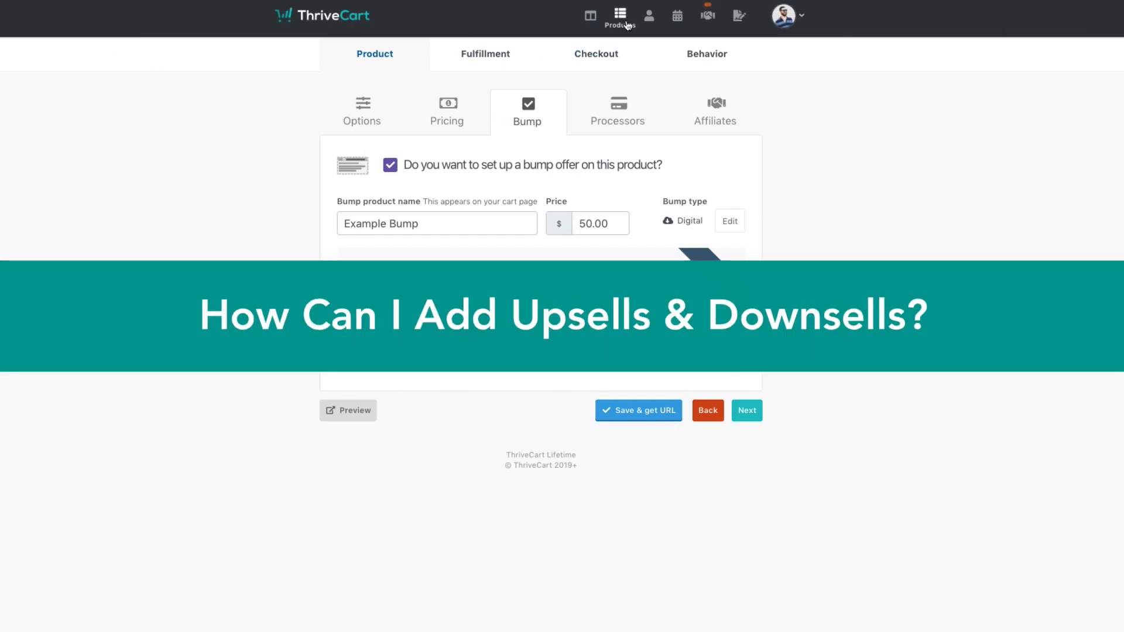
- Go to the products area and look through the lists of existing upsells and downsells
click(625, 24)
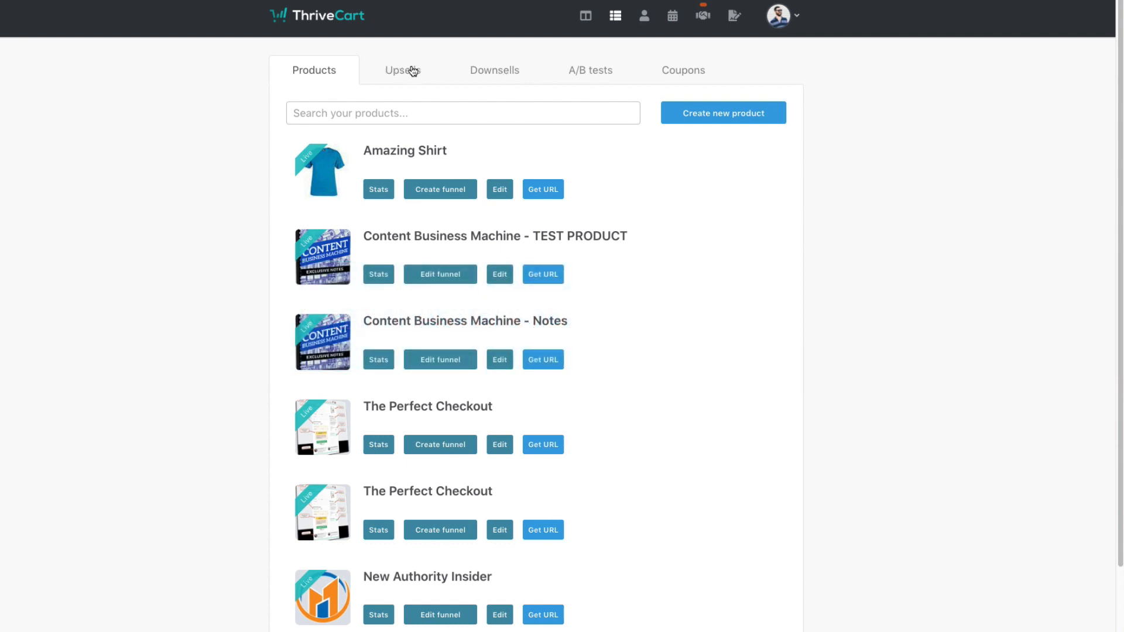
click(416, 73)
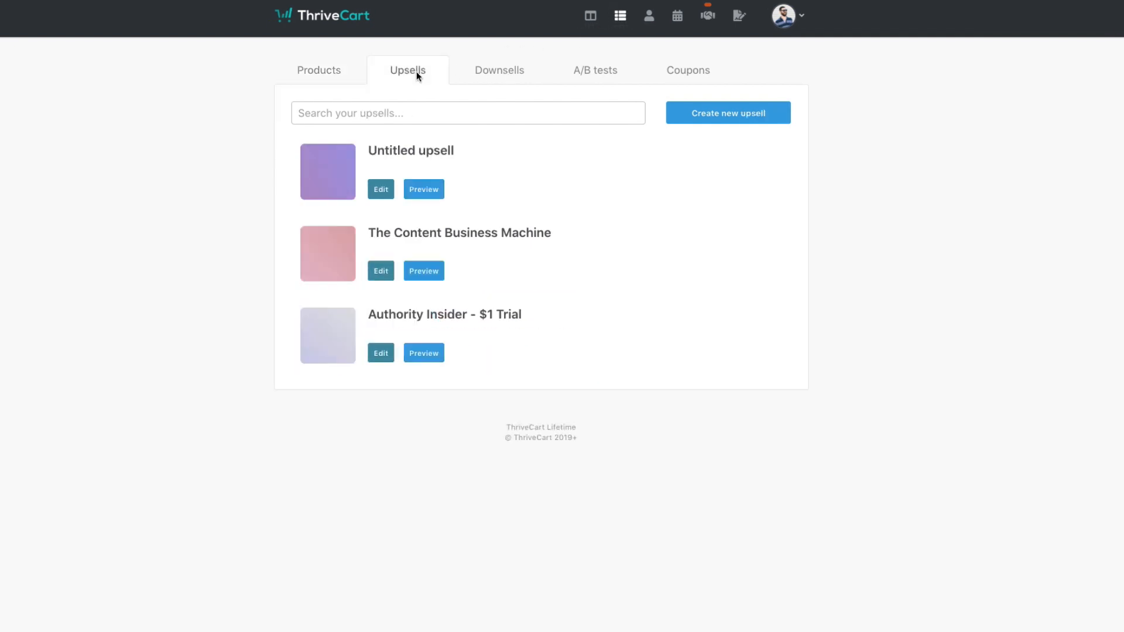
click(489, 72)
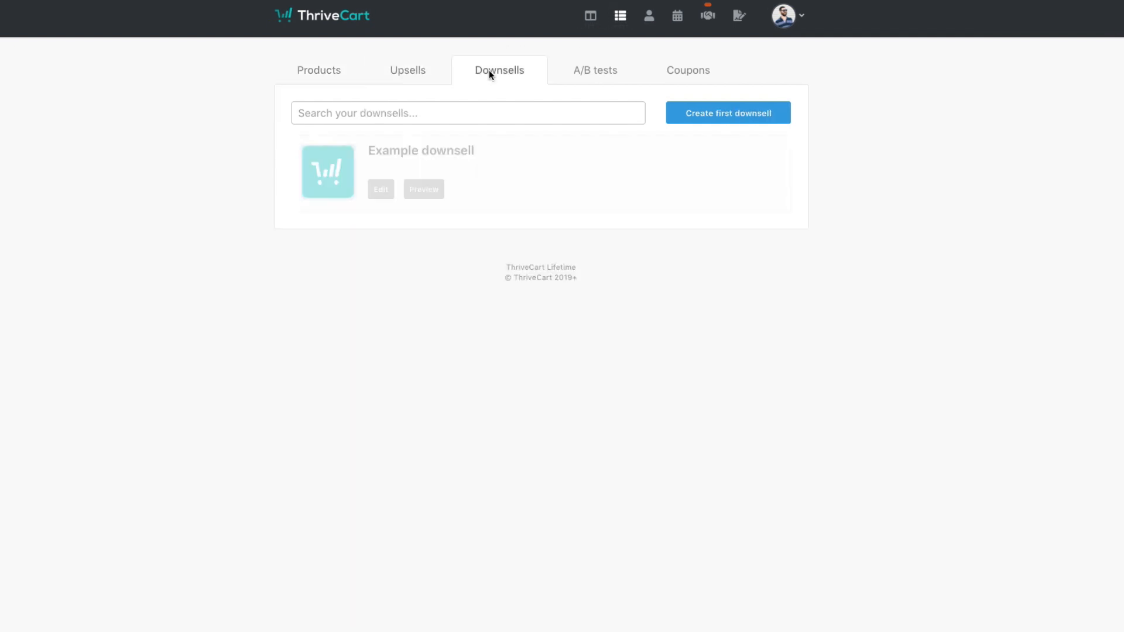
- Create a new digital upsell with the name "Upsell Name" and continue to its pricing options
click(416, 74)
click(700, 116)
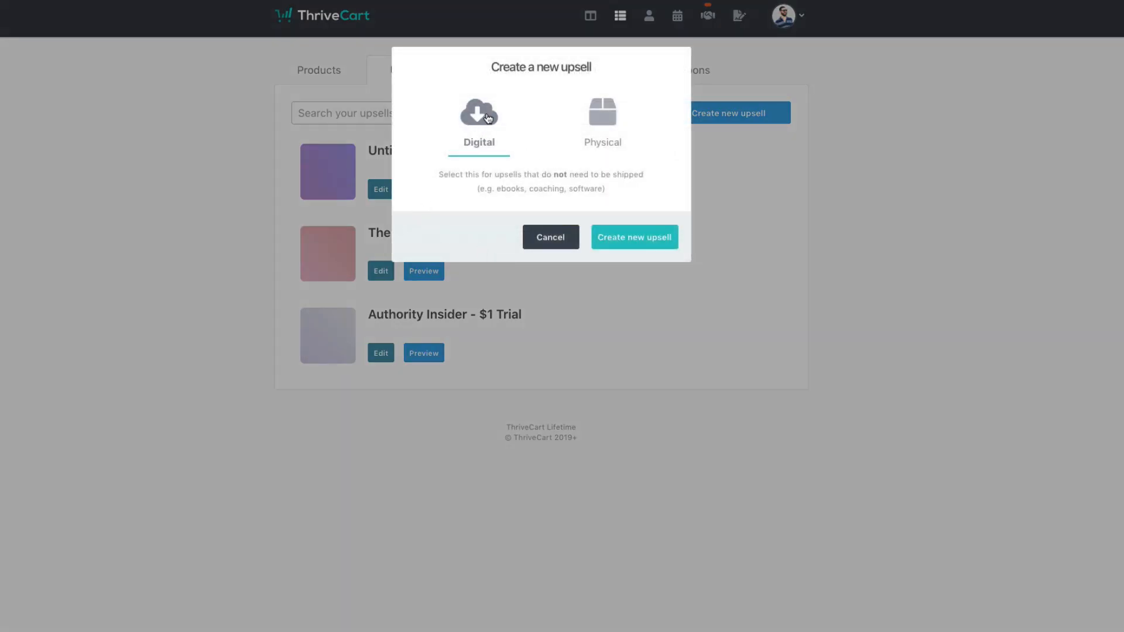
click(627, 241)
click(427, 187)
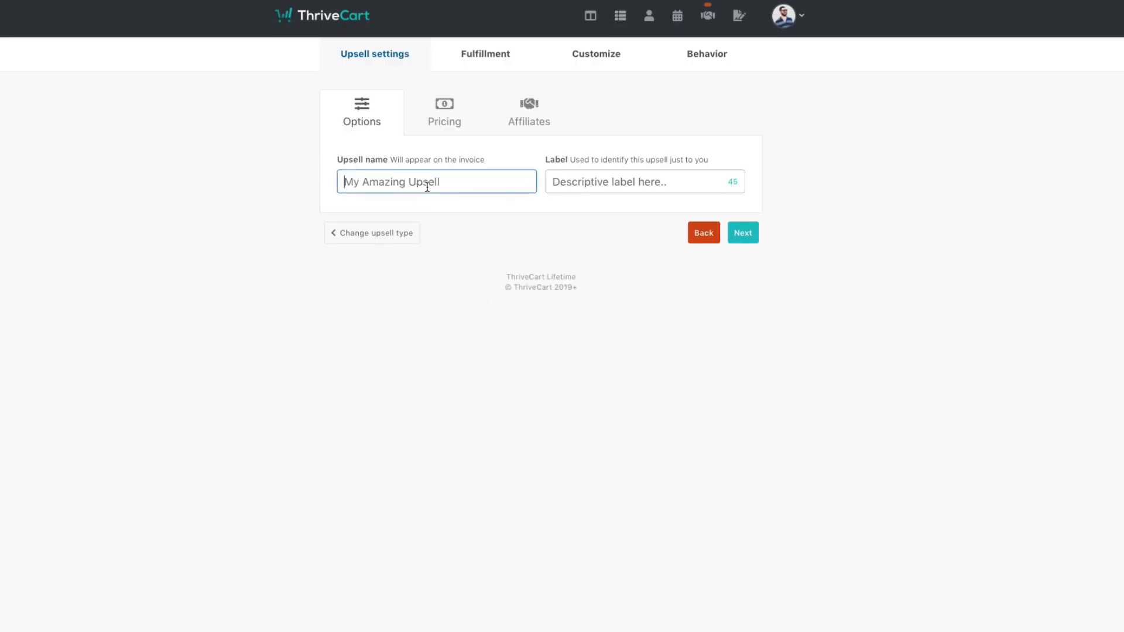
text(Upsell Name)
click(743, 234)
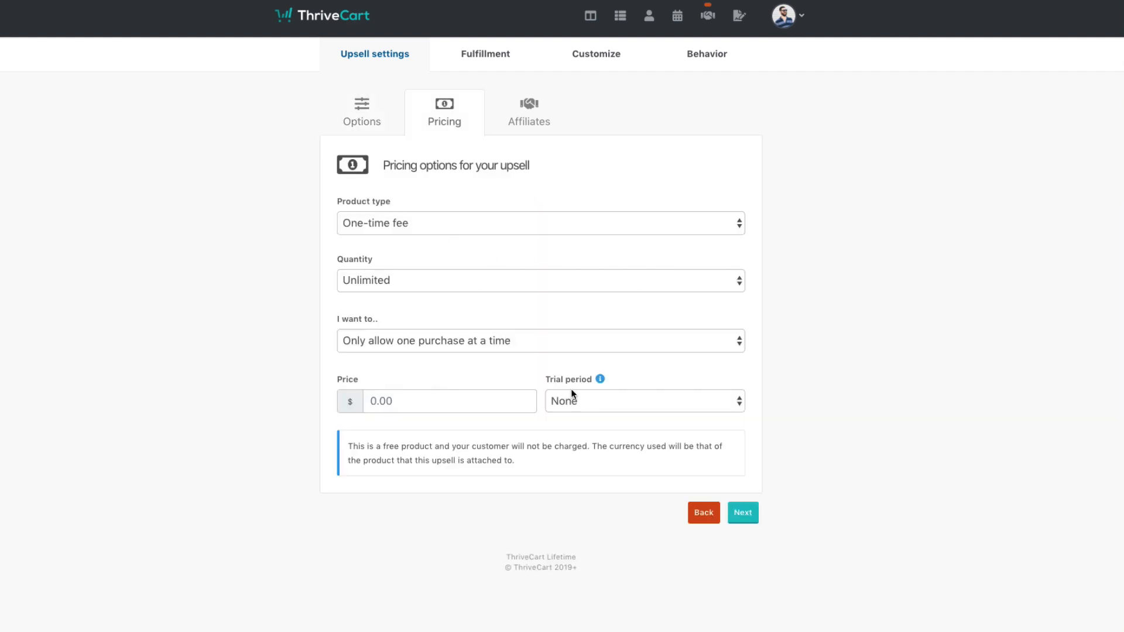
- Price the upsell as a one-time fee of $100.00, with unlimited quantity and only one purchase allowed at a time
click(405, 223)
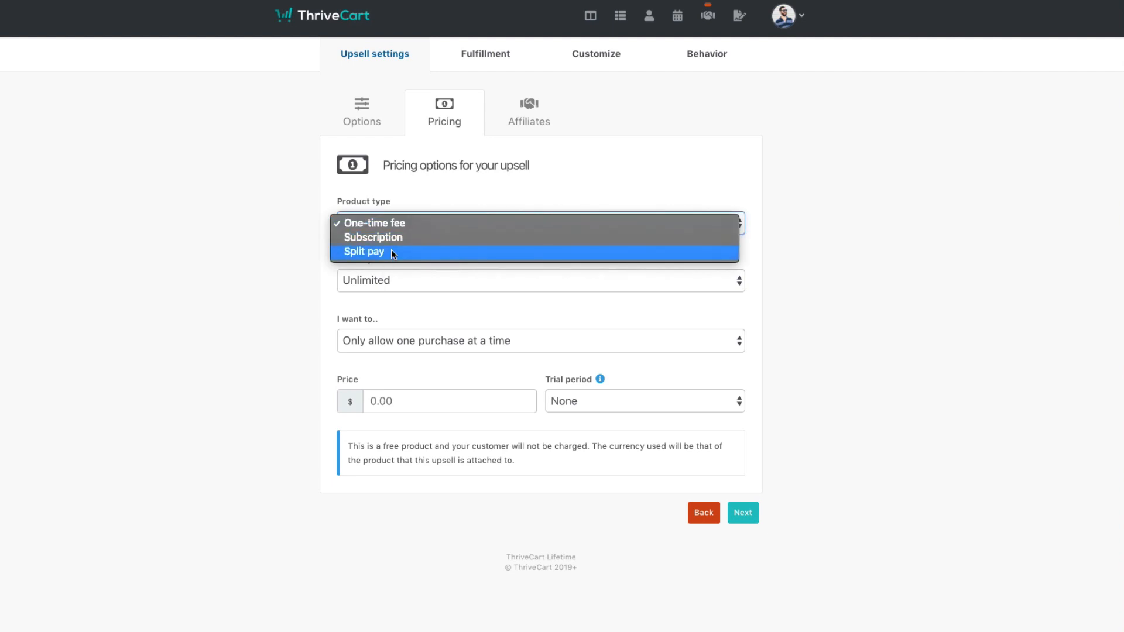
key(Up)
key(Up)
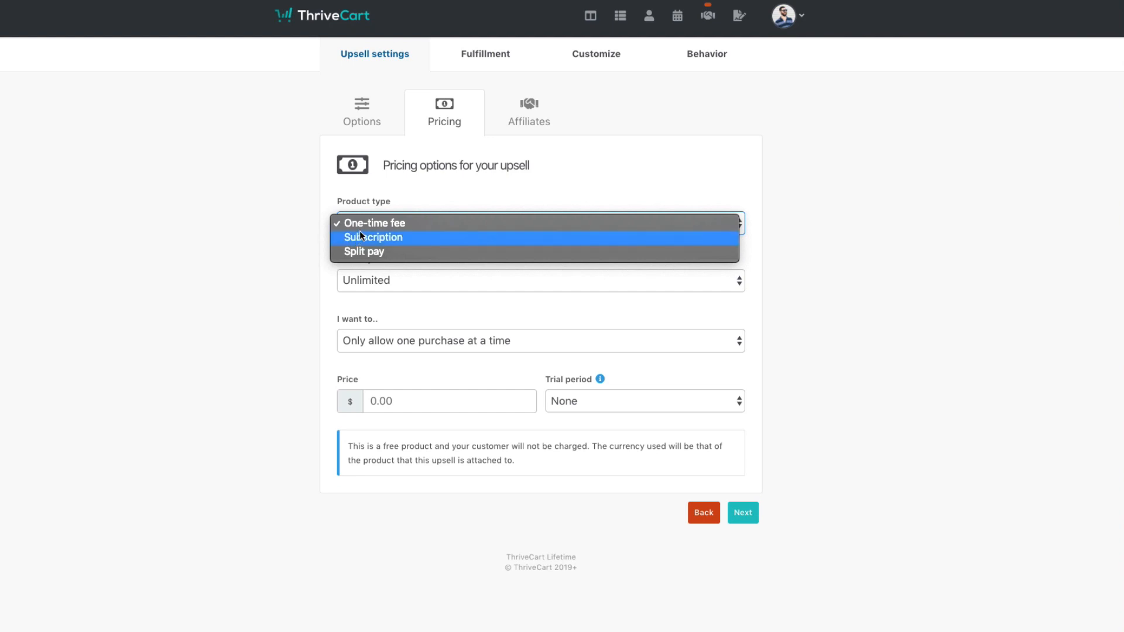
key(Return)
click(372, 285)
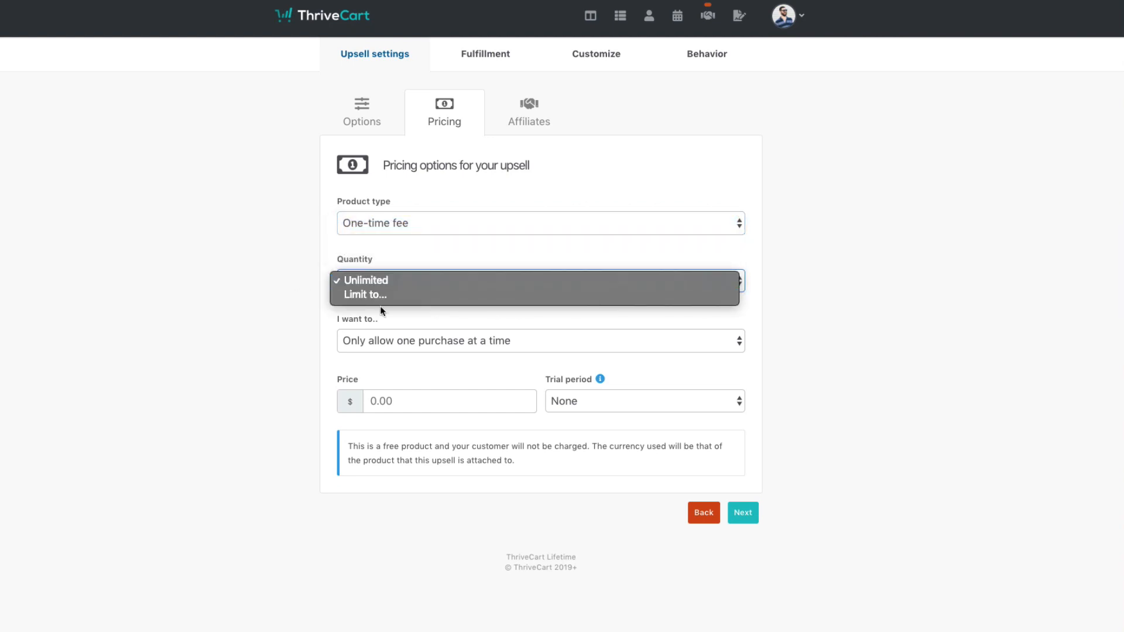
click(367, 283)
click(385, 341)
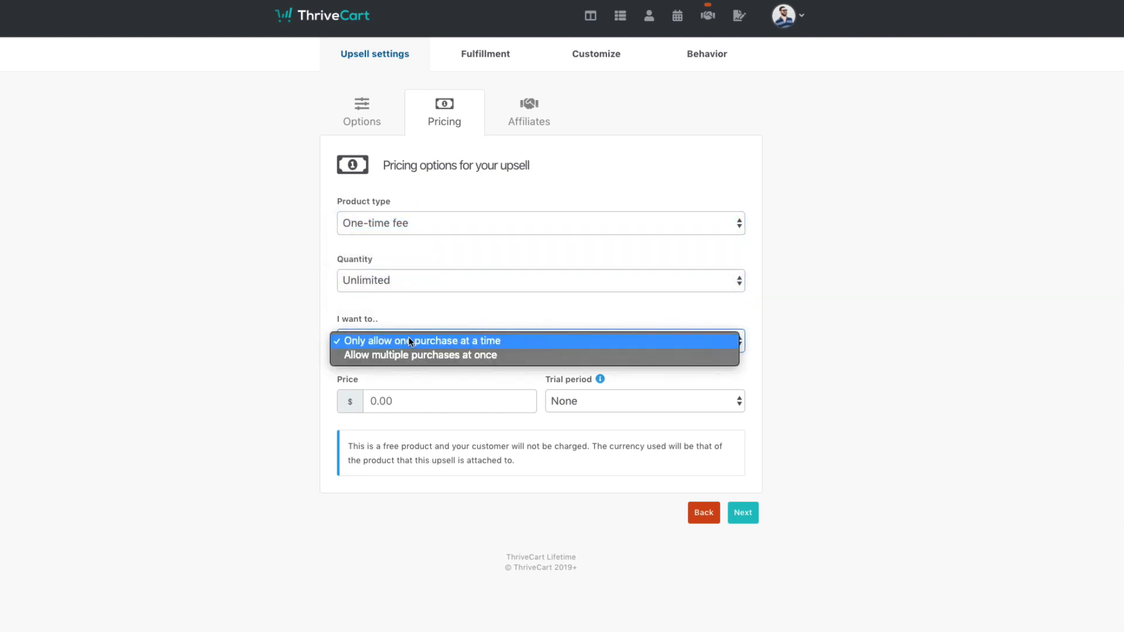
click(278, 427)
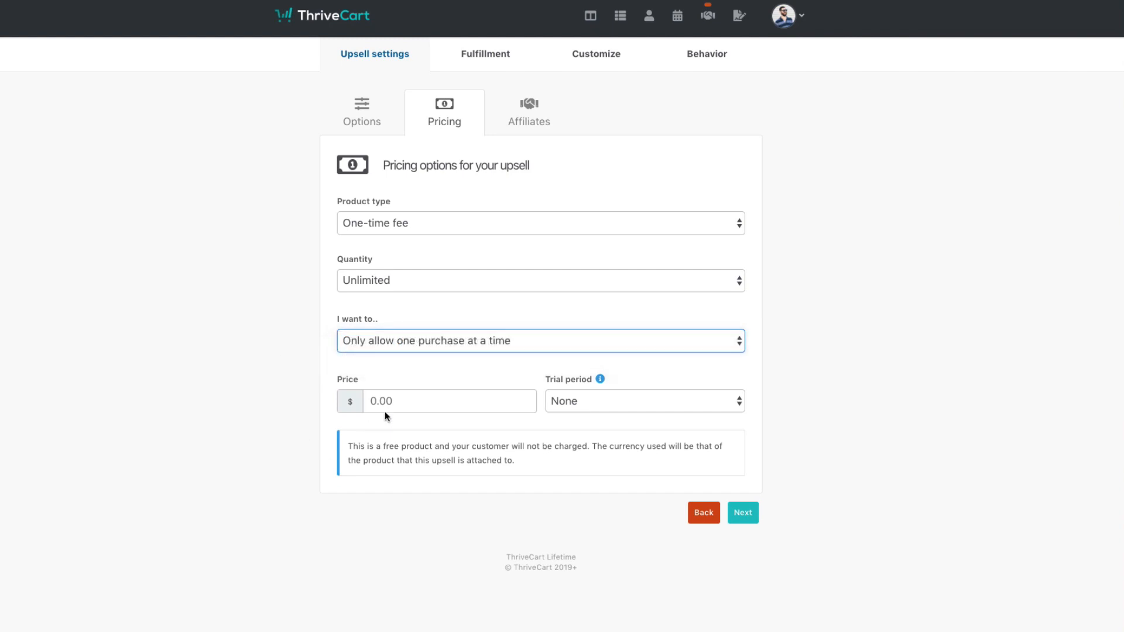
click(398, 402)
text(100.00)
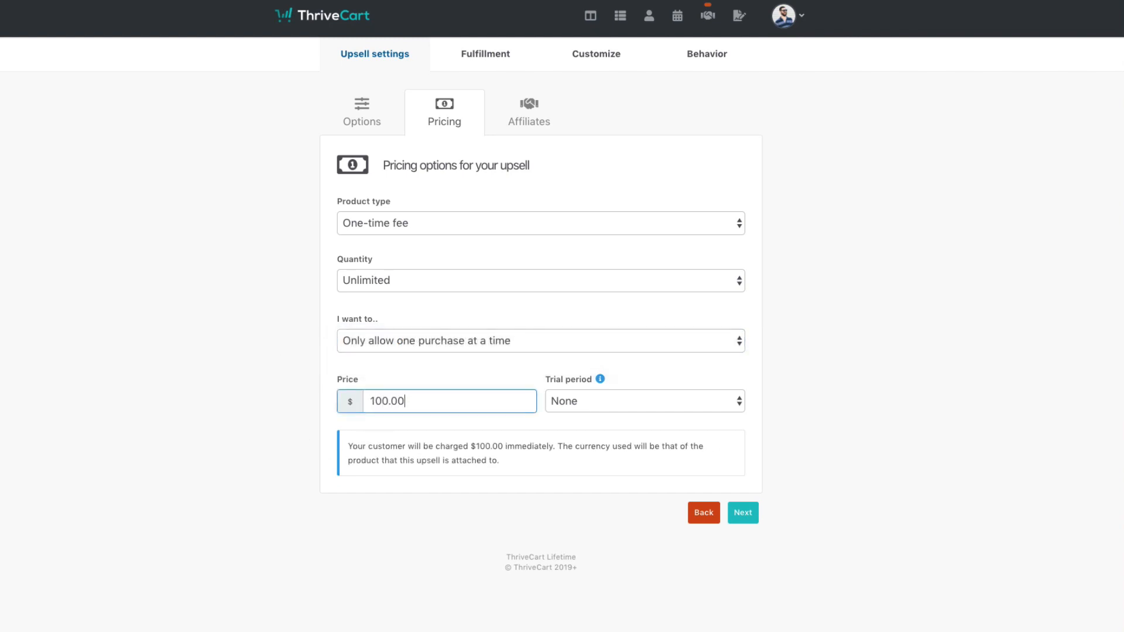
click(742, 513)
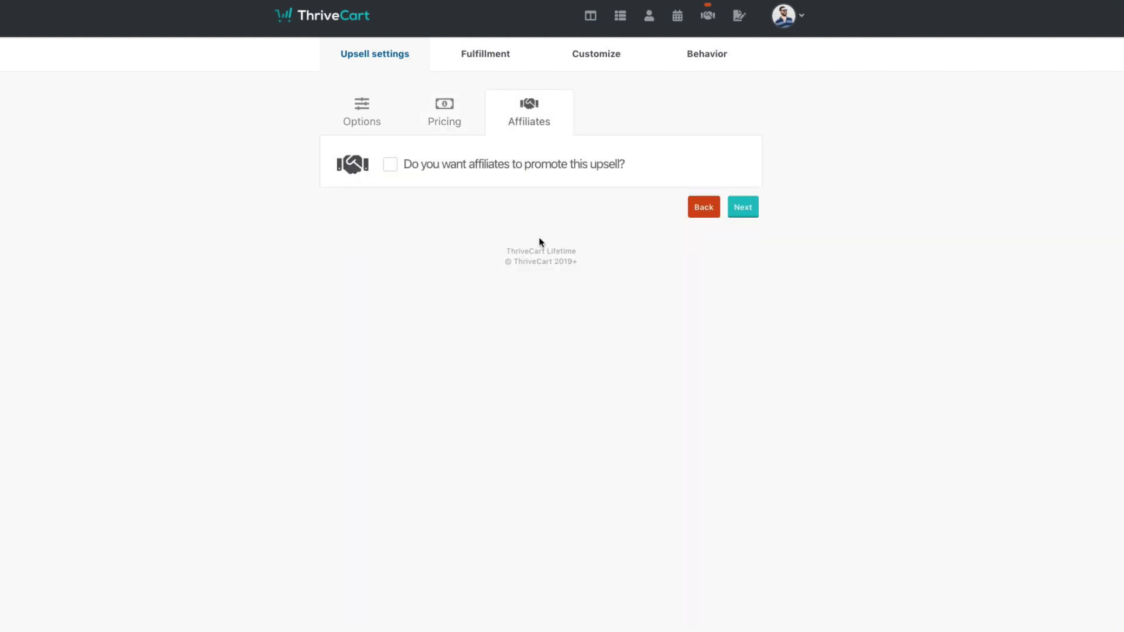
- Try affiliate promotion for the upsell with a 50% product commission, and turn it off again
click(484, 165)
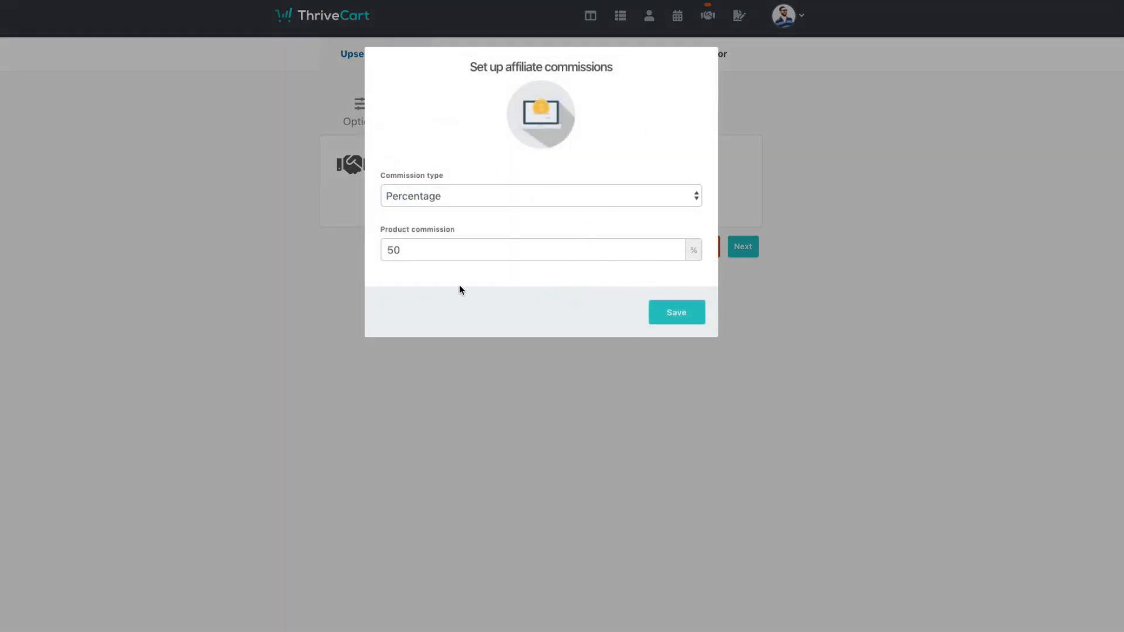
click(673, 316)
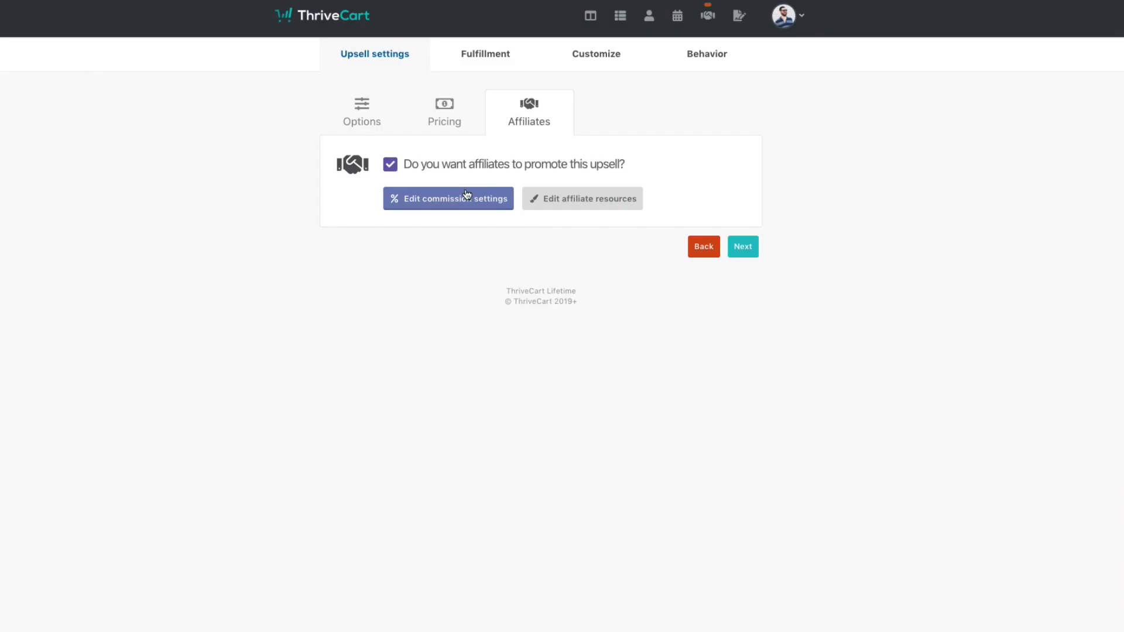
click(393, 165)
- Review the upsell's fulfillment, page customization, success page and behavior rules settings
click(743, 209)
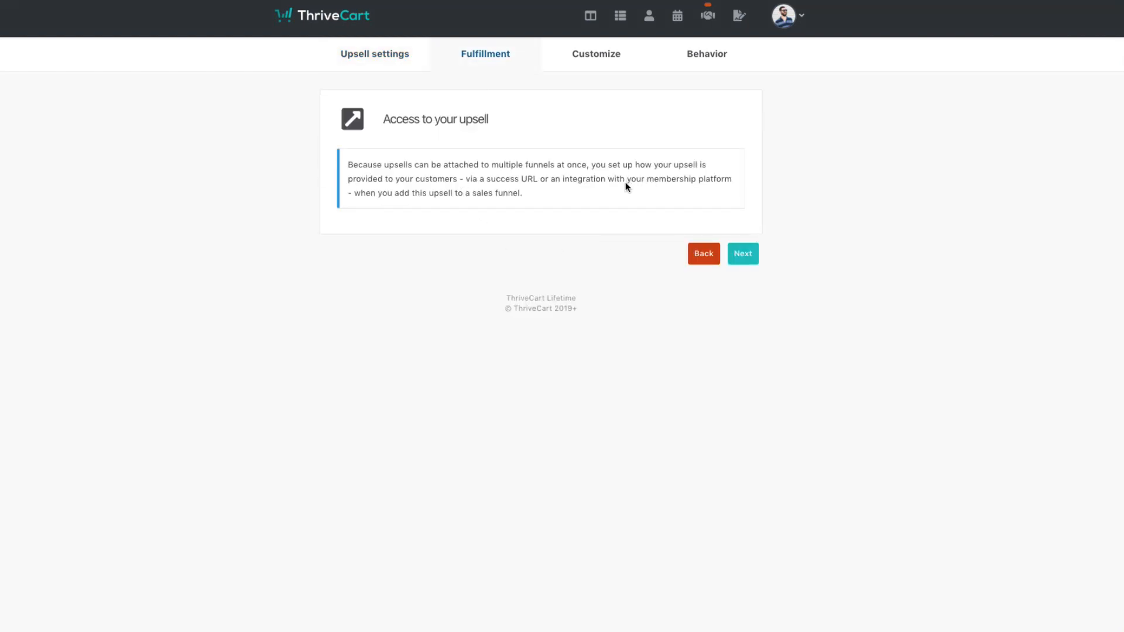
click(747, 258)
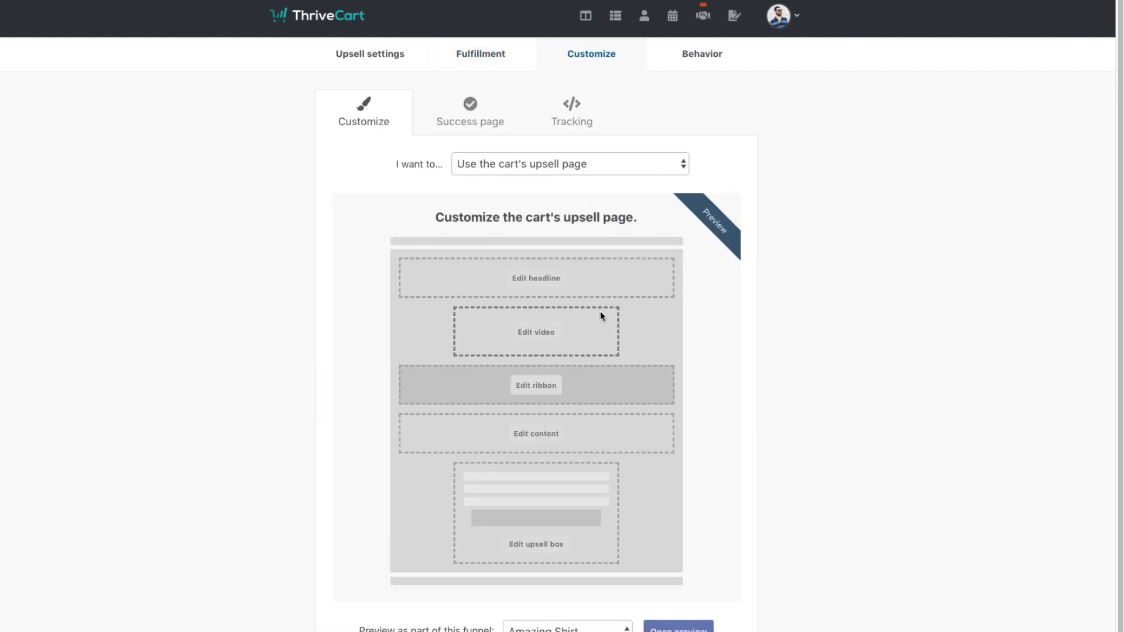
scroll(629, 551, down, 1)
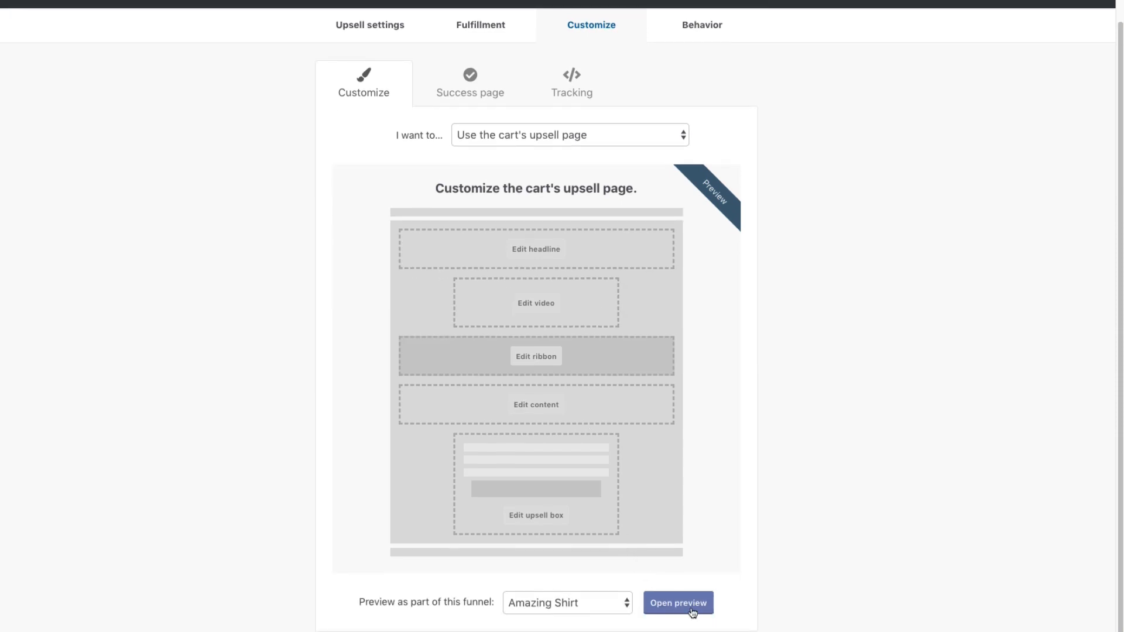
click(738, 631)
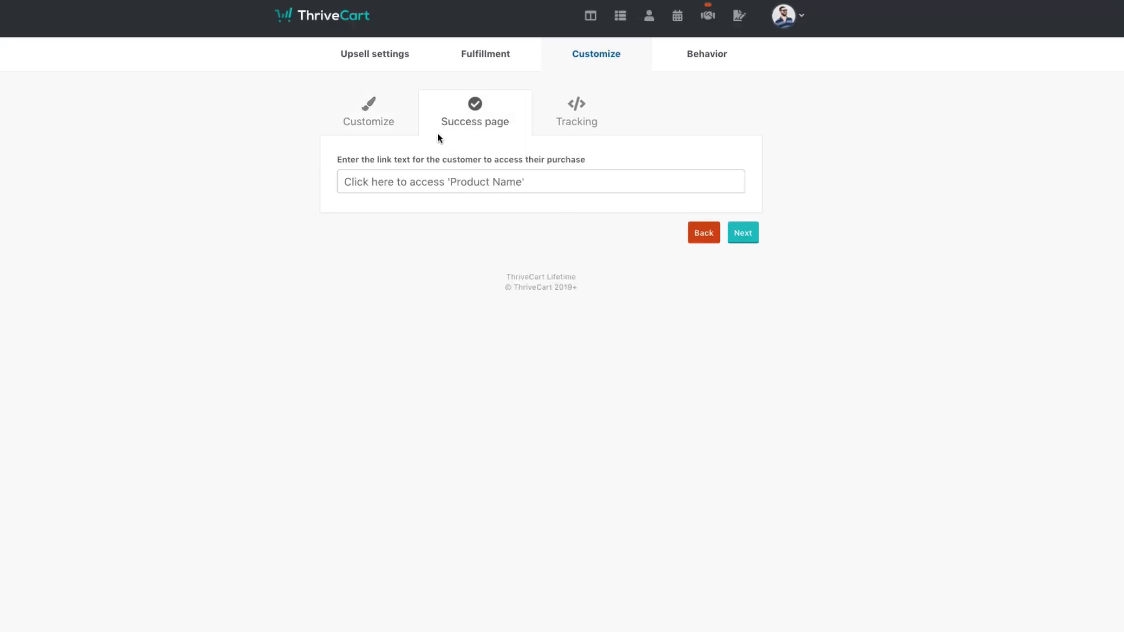
click(698, 60)
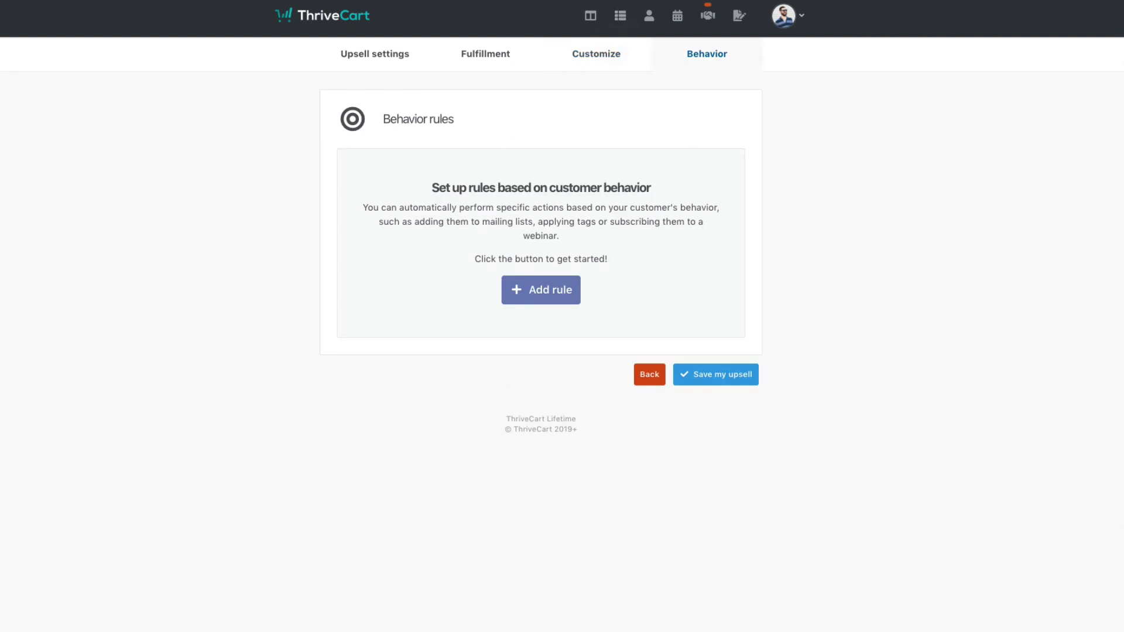
- Open the live checkout page of the Amazing Shirt product and examine its contact, pricing, shipping, payment and coupon sections
click(621, 27)
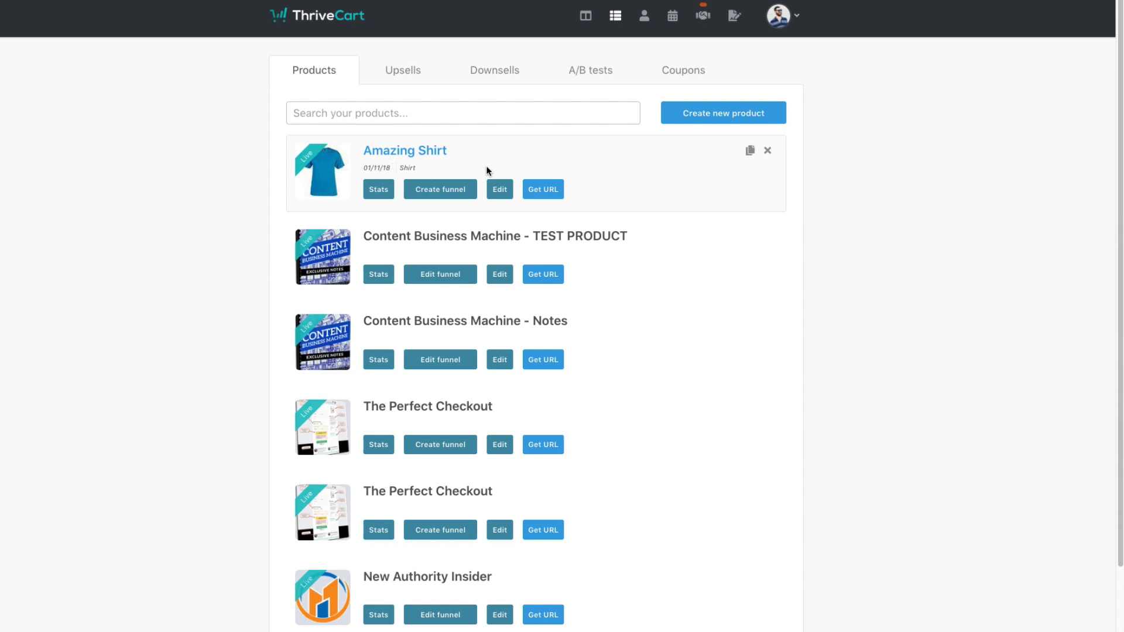
click(548, 189)
click(358, 318)
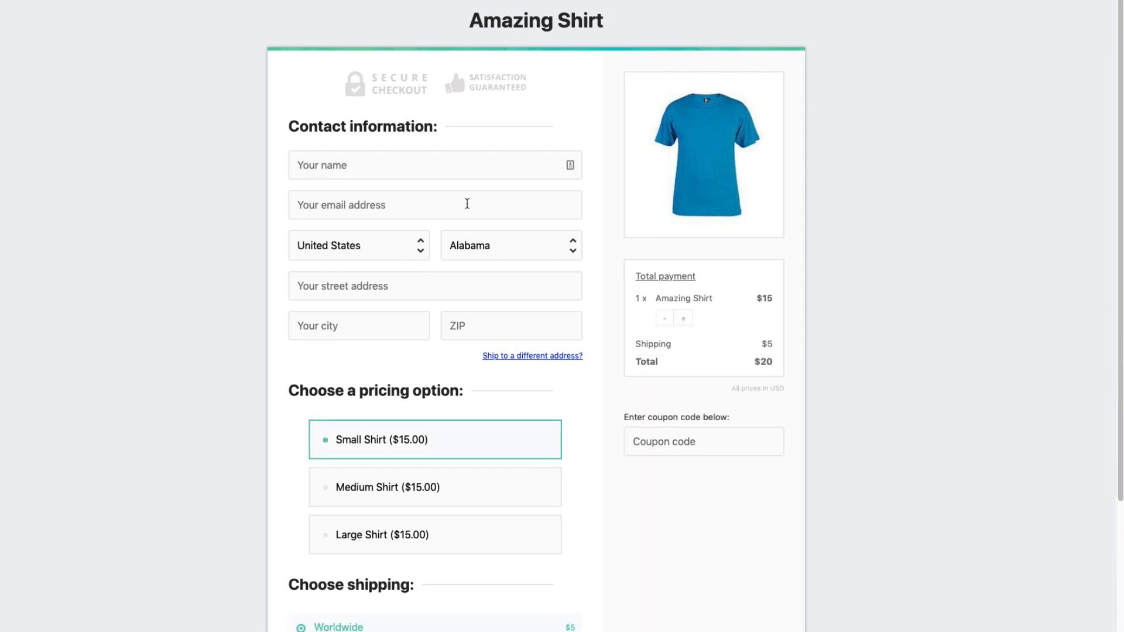
scroll(826, 338, down, 1)
scroll(826, 341, down, 4)
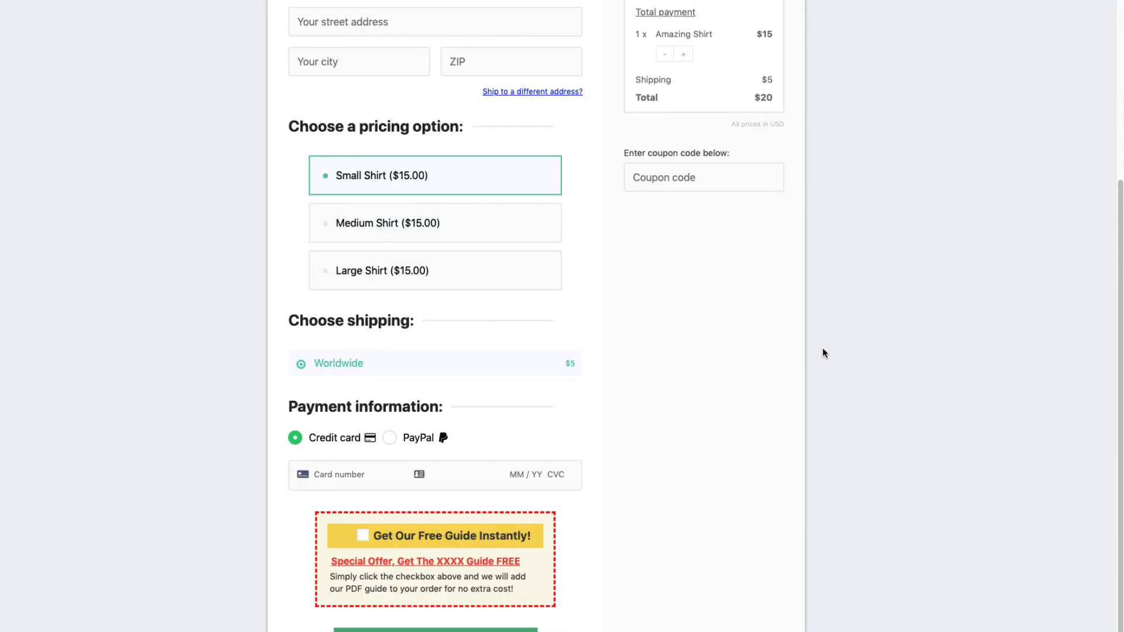
scroll(823, 351, up, 5)
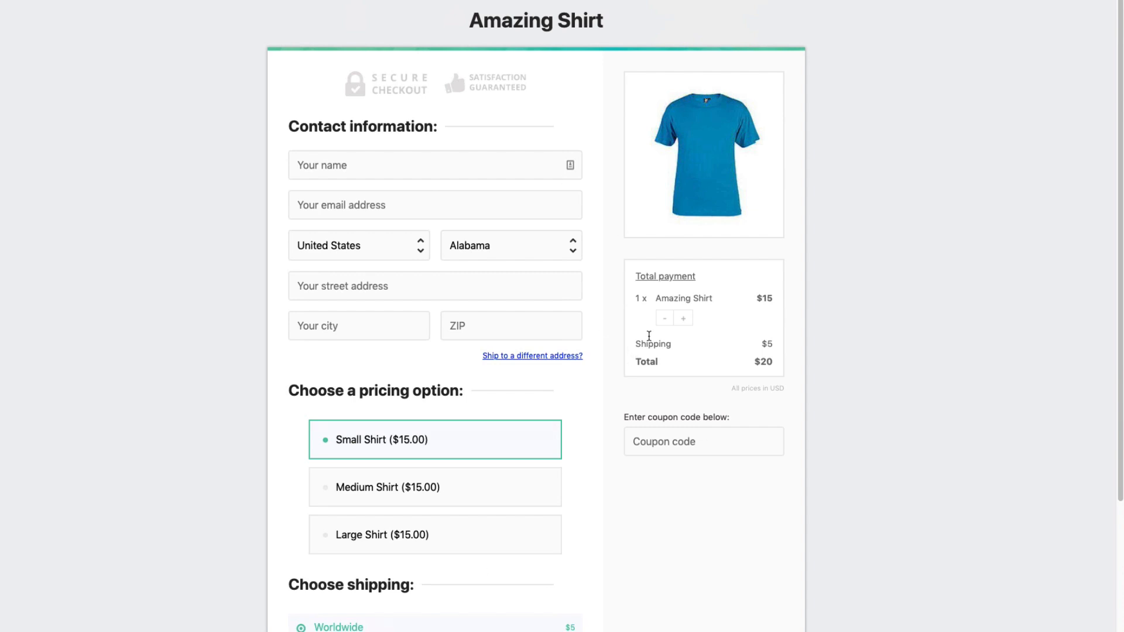
scroll(687, 396, down, 2)
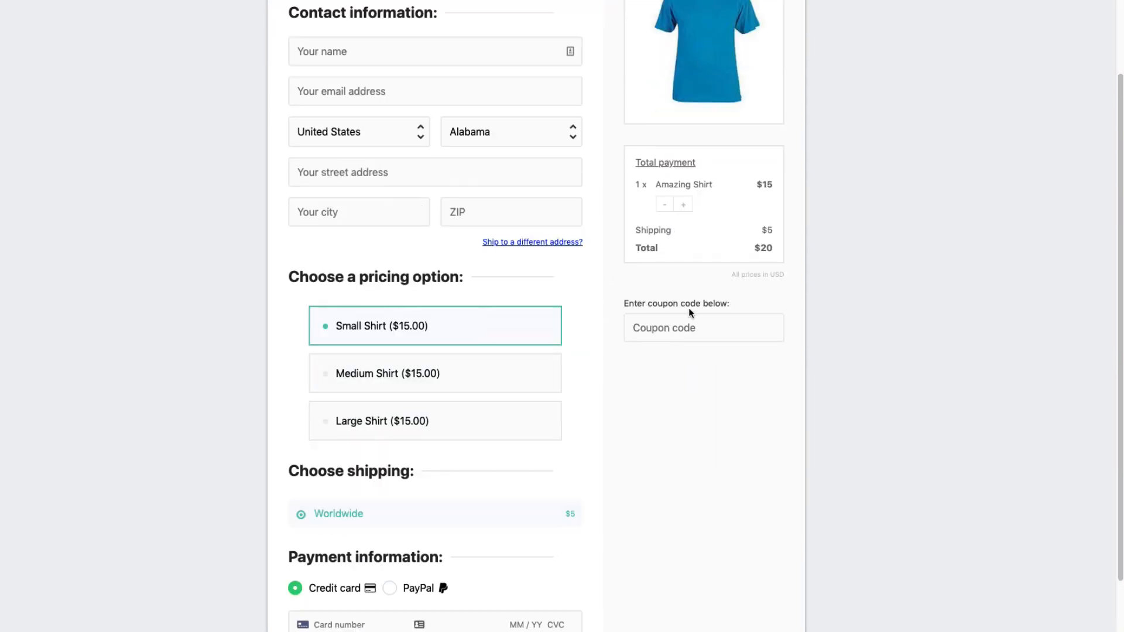
scroll(645, 472, up, 2)
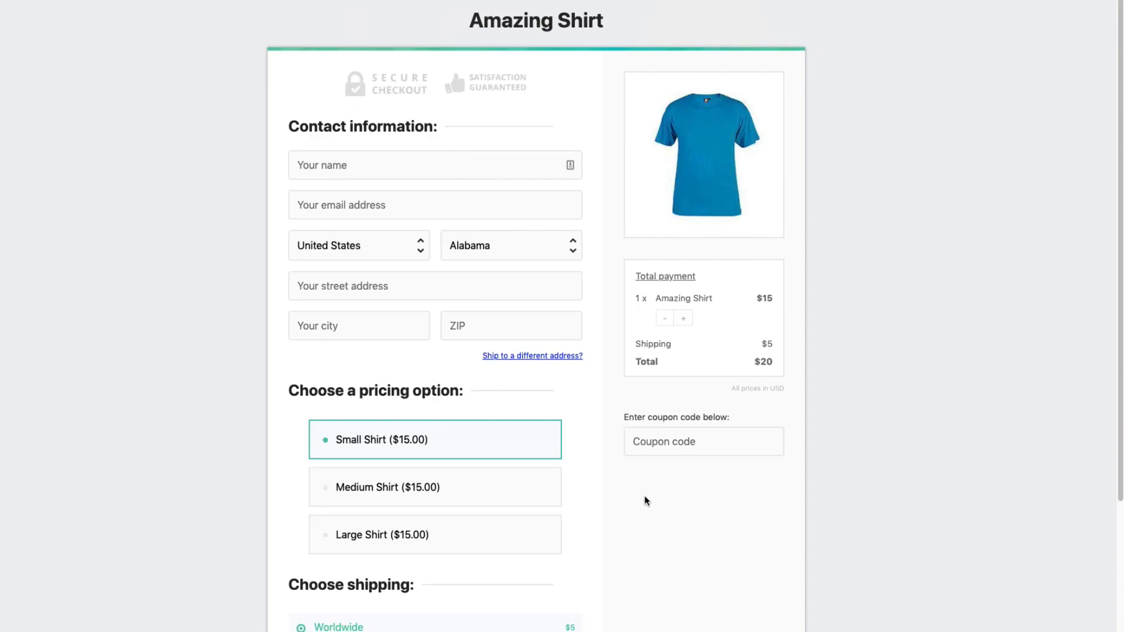
- Try the Medium Shirt and Large Shirt pricing options on the checkout page, and return to Small Shirt
click(414, 492)
click(427, 547)
click(444, 477)
click(462, 434)
- Increase the Amazing Shirt quantity to 4 and review the payment and bump offer sections of the checkout
click(683, 317)
click(683, 318)
click(683, 317)
scroll(595, 420, down, 4)
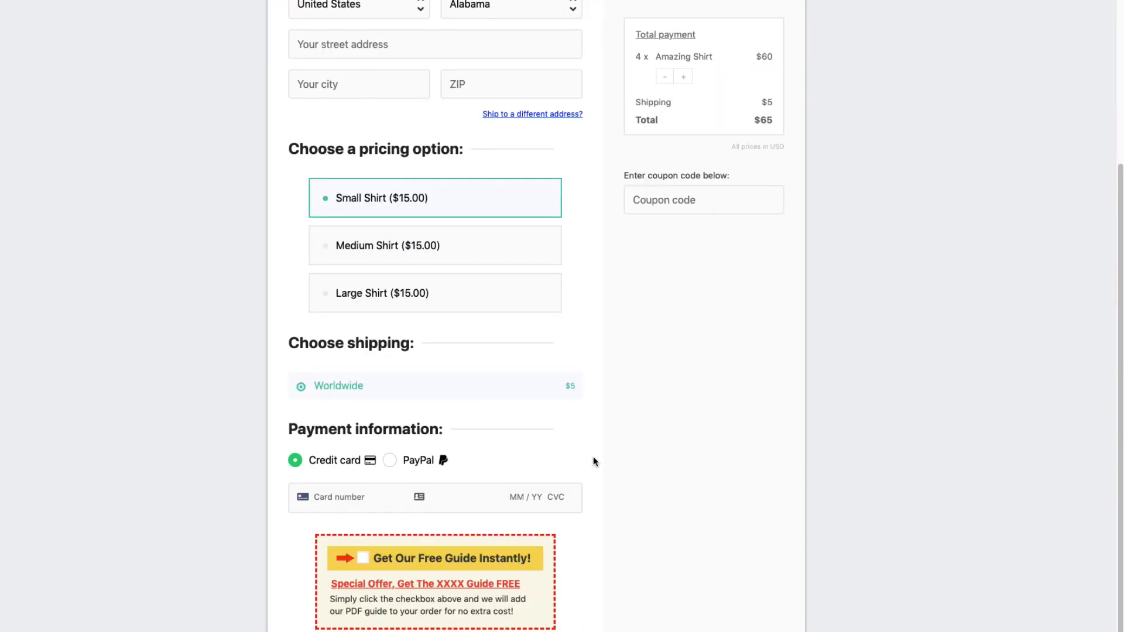
scroll(593, 455, down, 1)
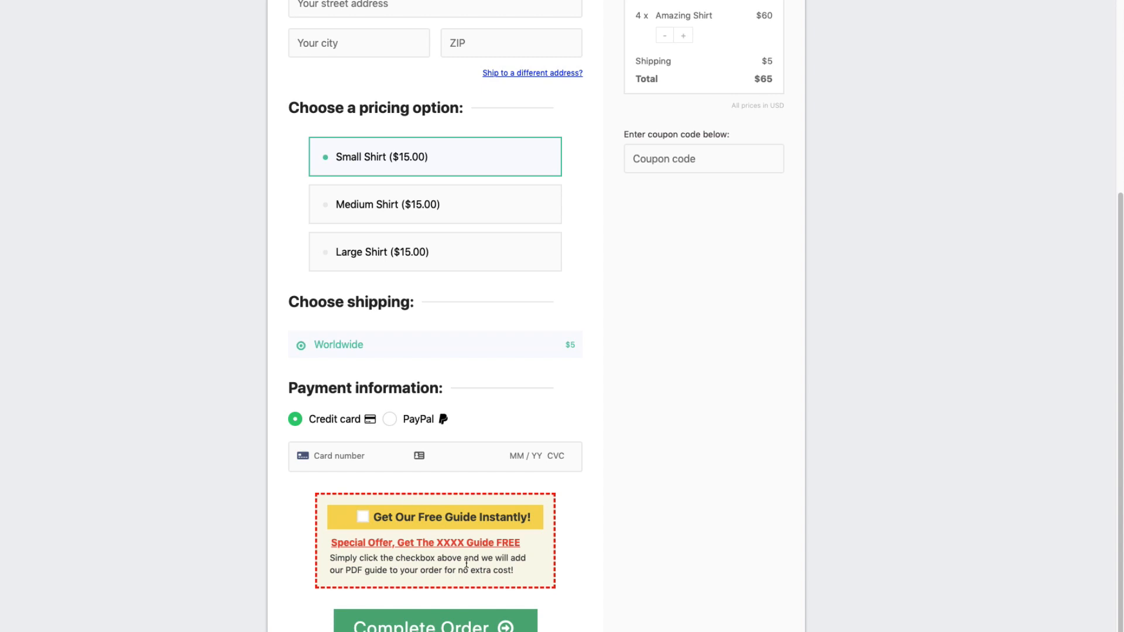
scroll(674, 495, up, 5)
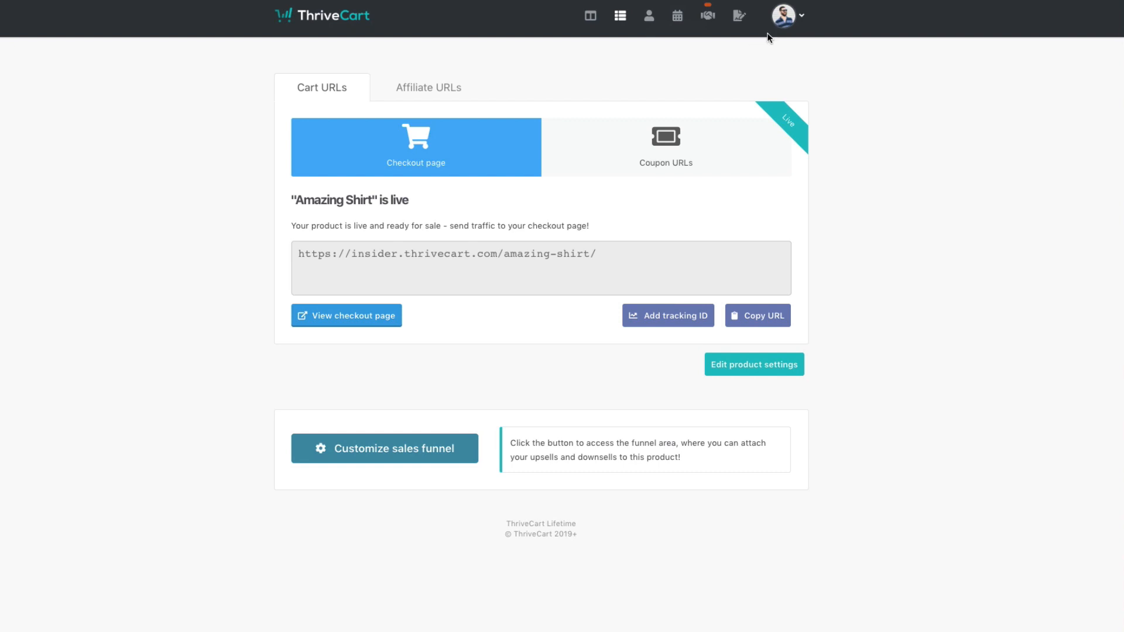
- Open the account's integrations list from the settings and view the fulfillment services integrations
click(784, 18)
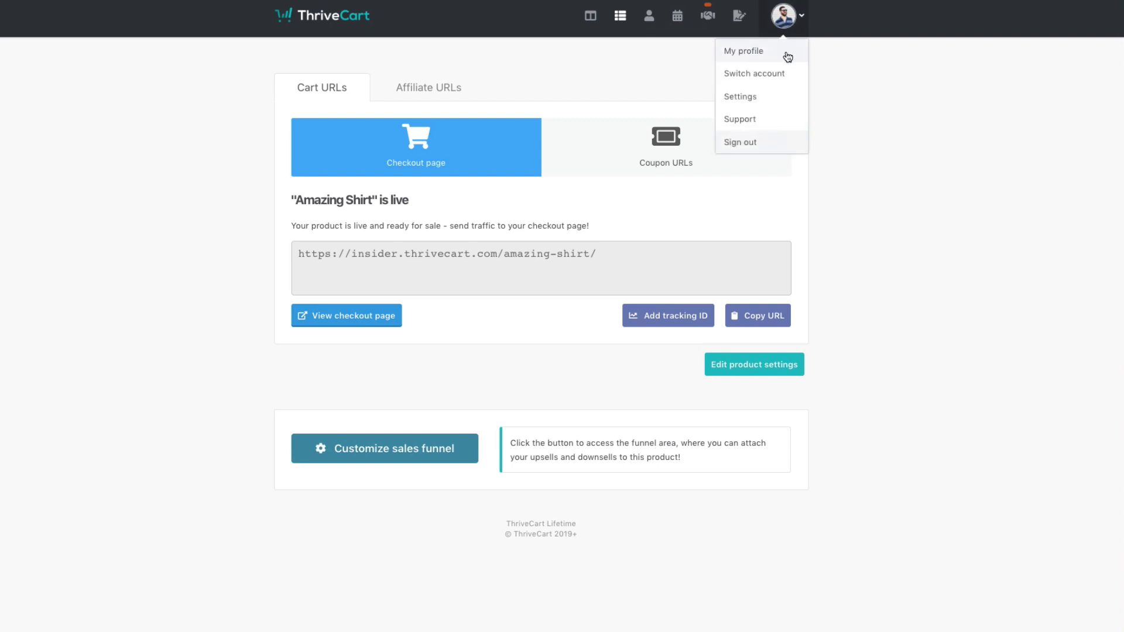
click(765, 101)
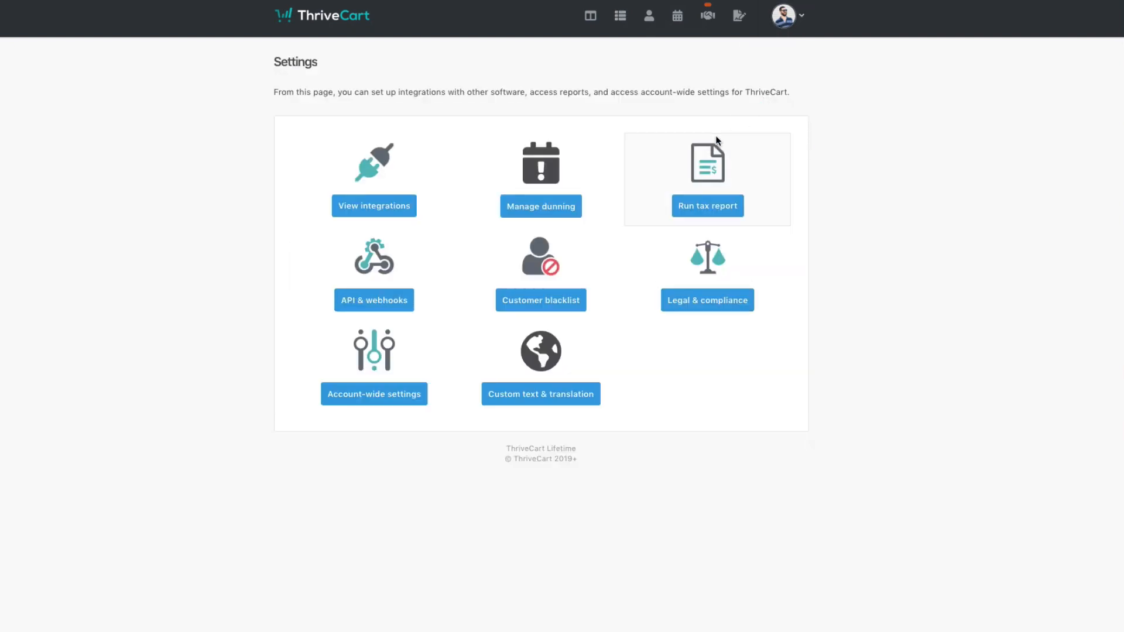
click(361, 215)
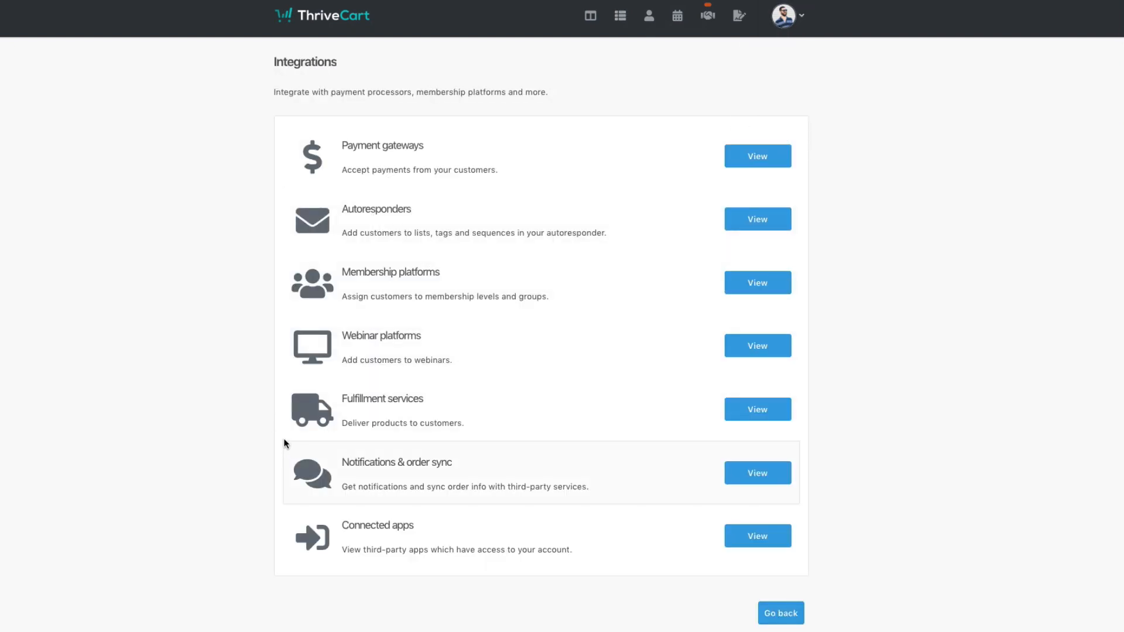
click(752, 413)
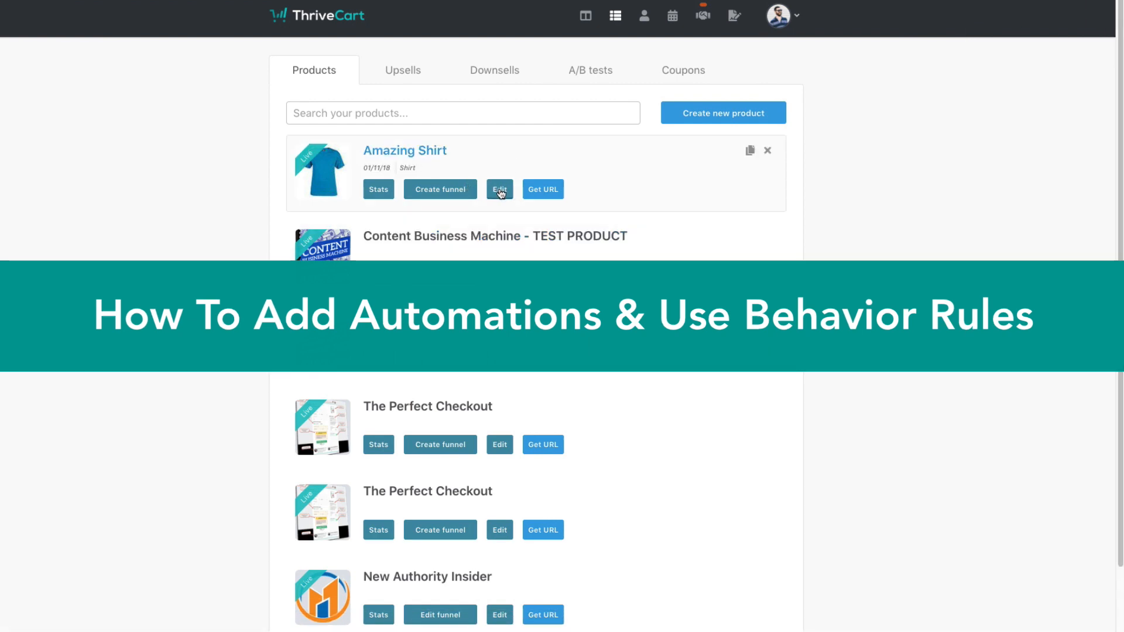
- Start a new behavior rule for the Amazing Shirt product and review its trigger choices, keeping the main product purchase trigger
click(501, 194)
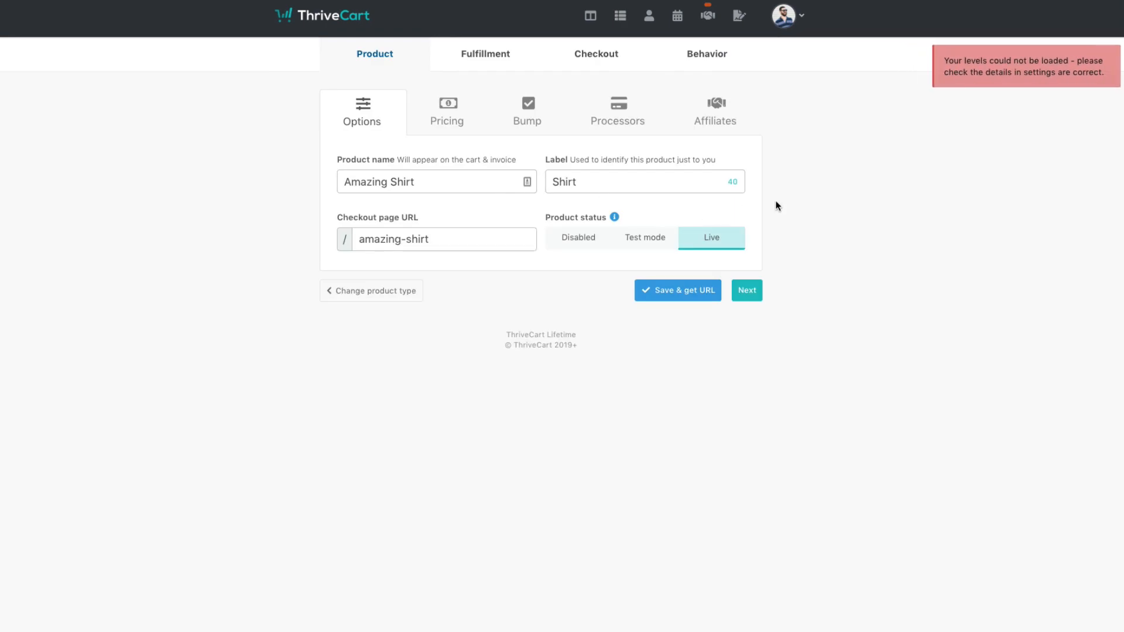
click(714, 60)
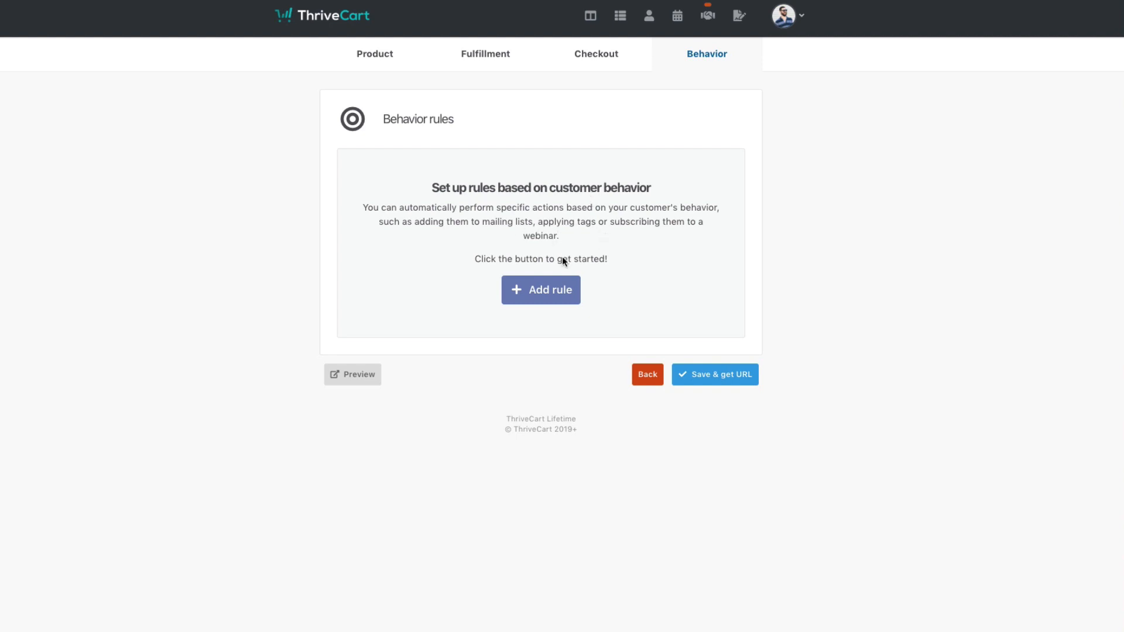
click(534, 291)
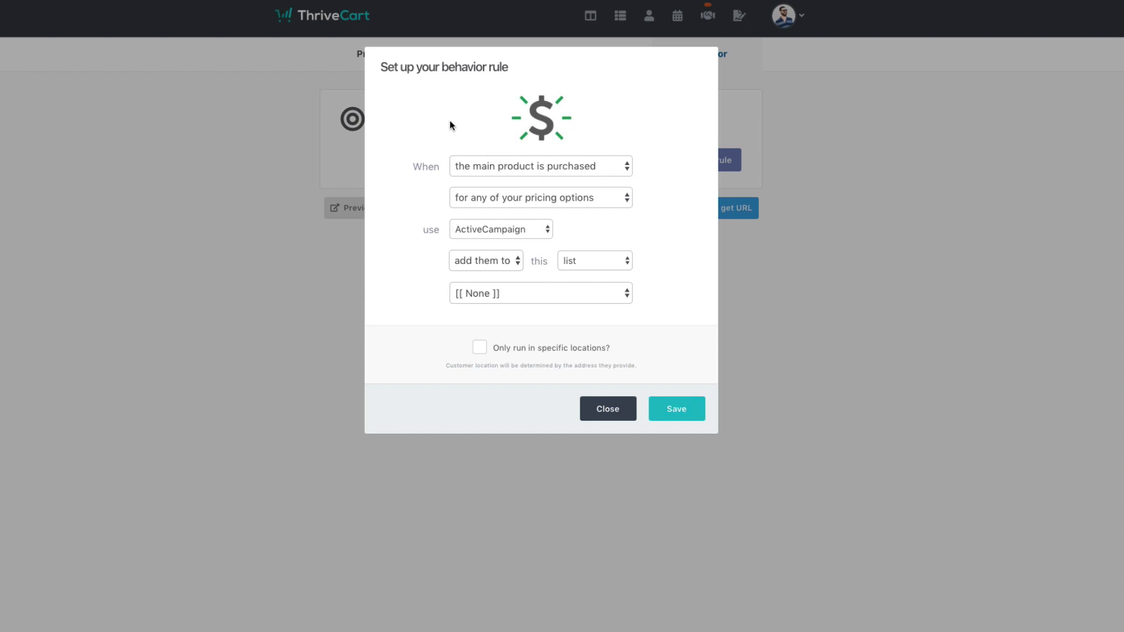
click(512, 167)
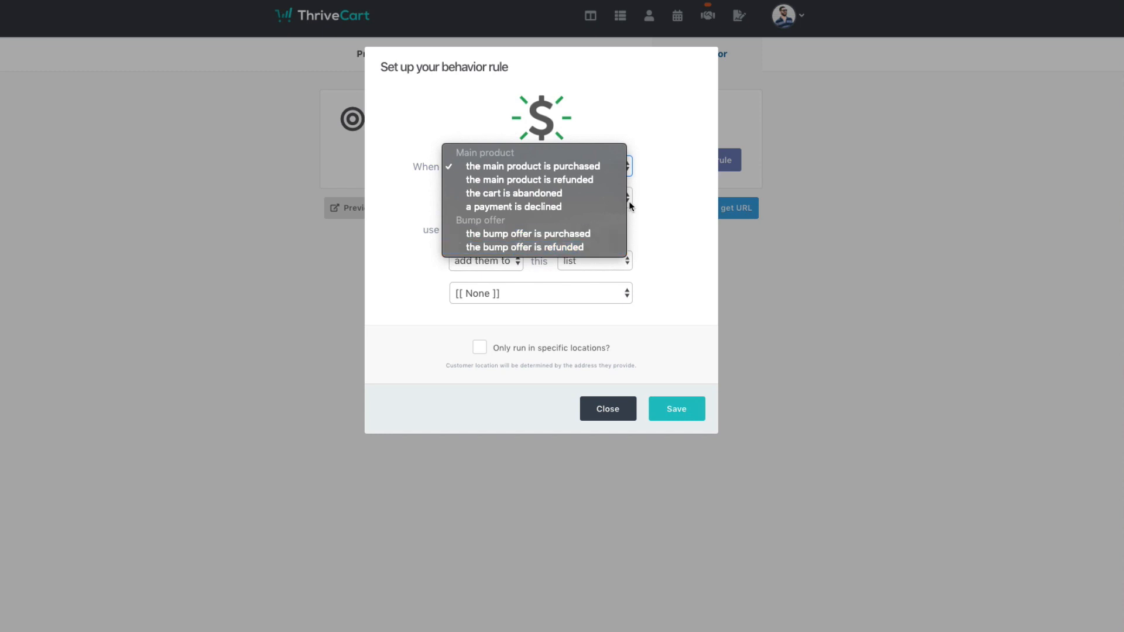
click(674, 154)
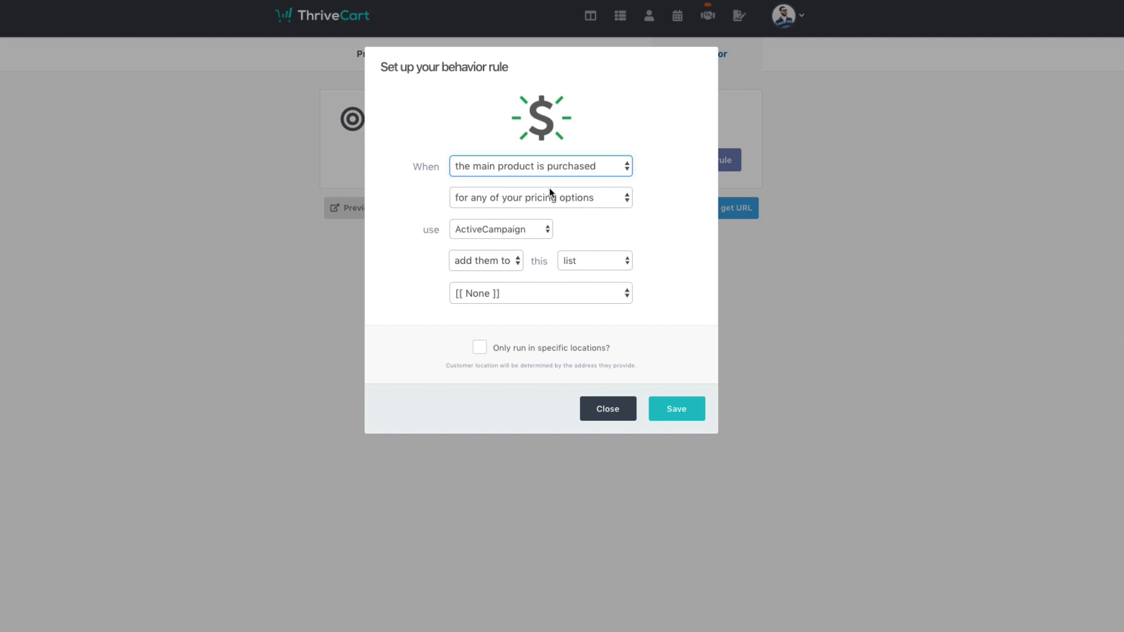
- Limit the behavior rule to the Small Shirt ($15.00) pricing option and try Custom HTML as its integration
click(504, 198)
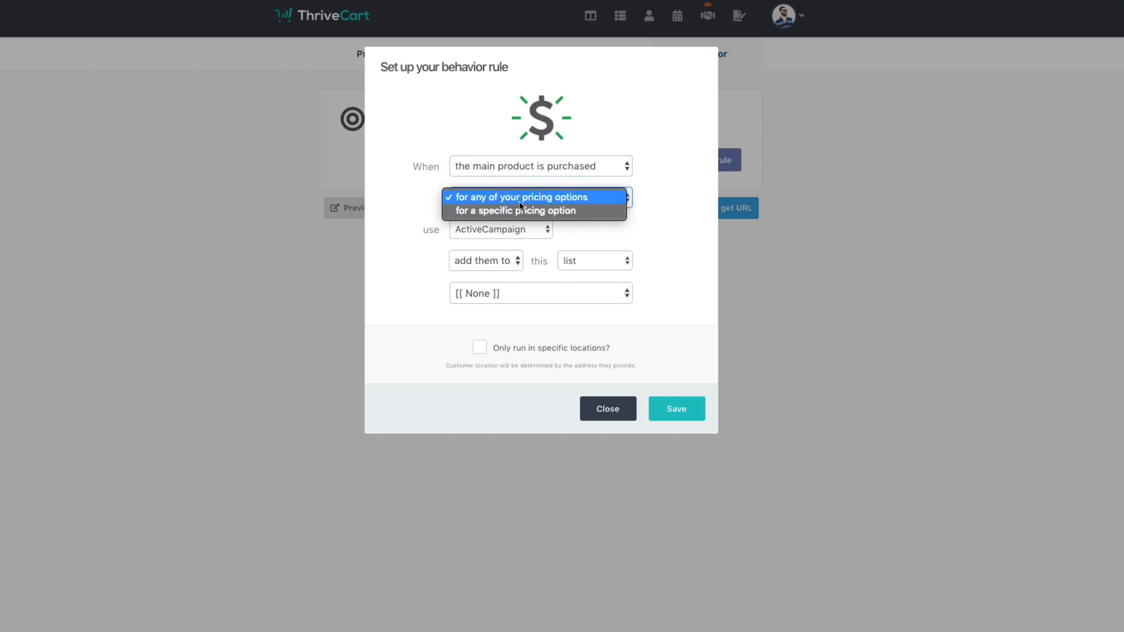
click(537, 230)
click(531, 231)
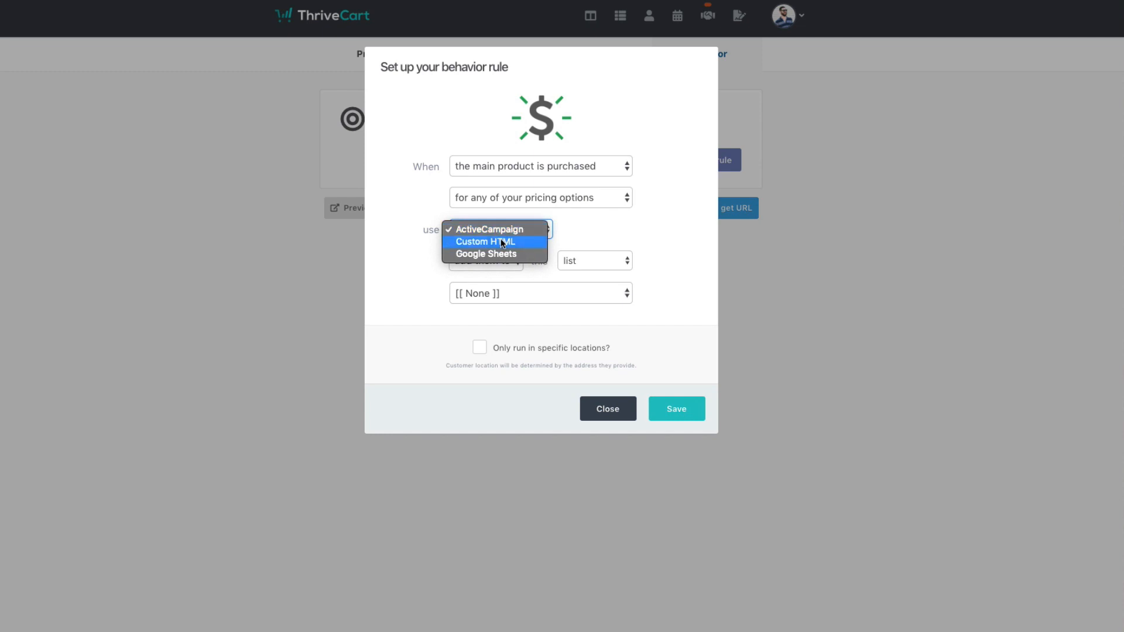
click(510, 241)
click(533, 335)
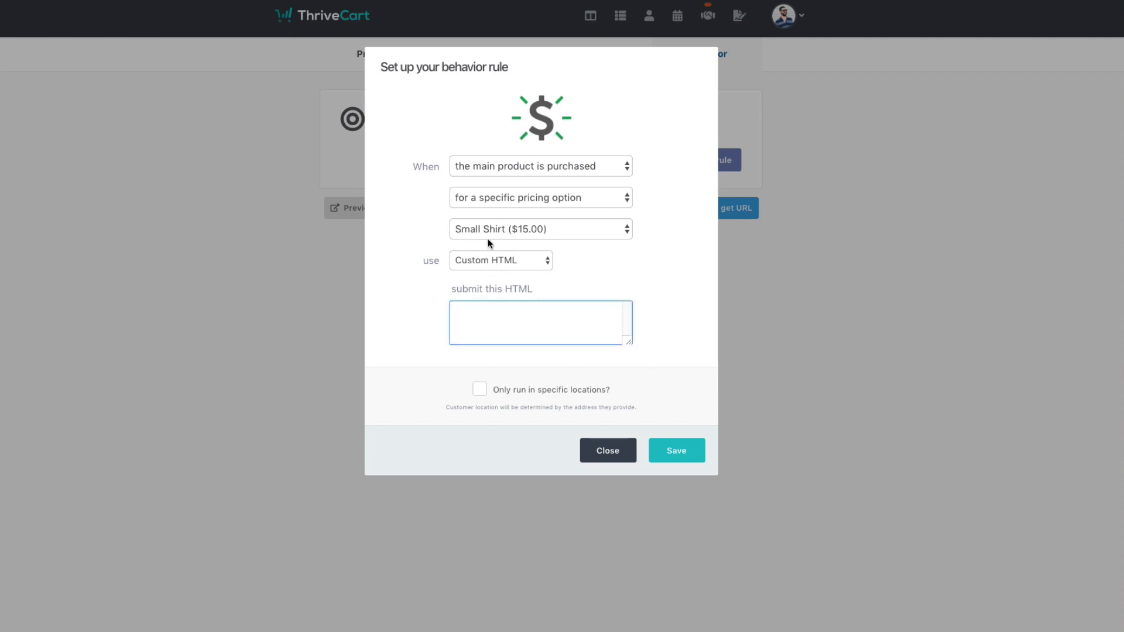
- Switch the behavior rule's integration back to ActiveCampaign
click(490, 260)
click(609, 273)
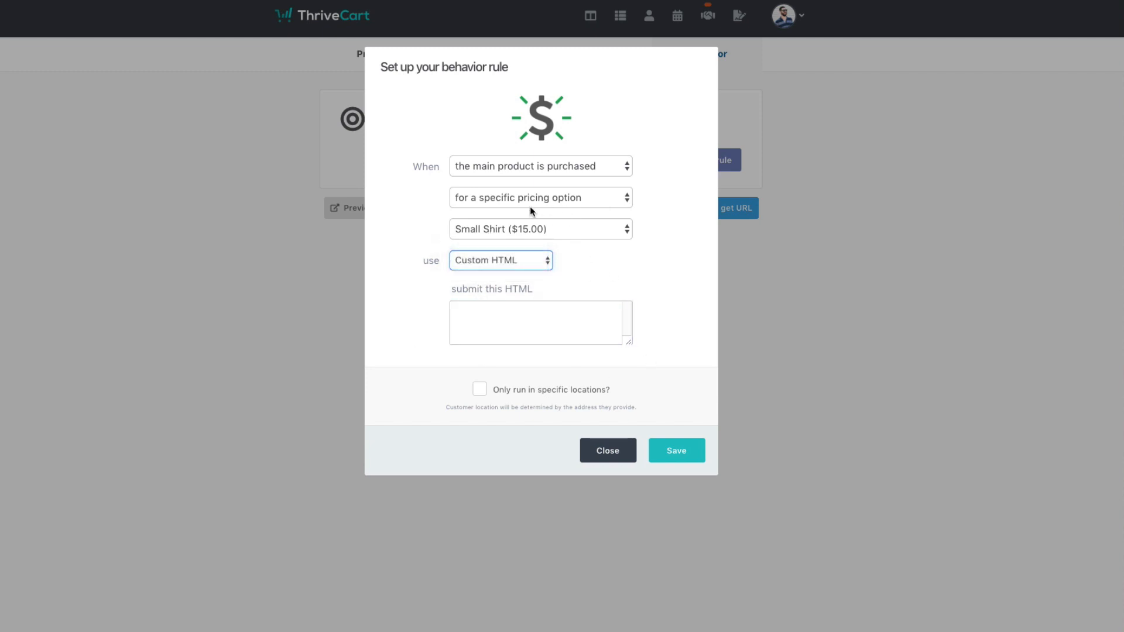
click(501, 260)
click(489, 248)
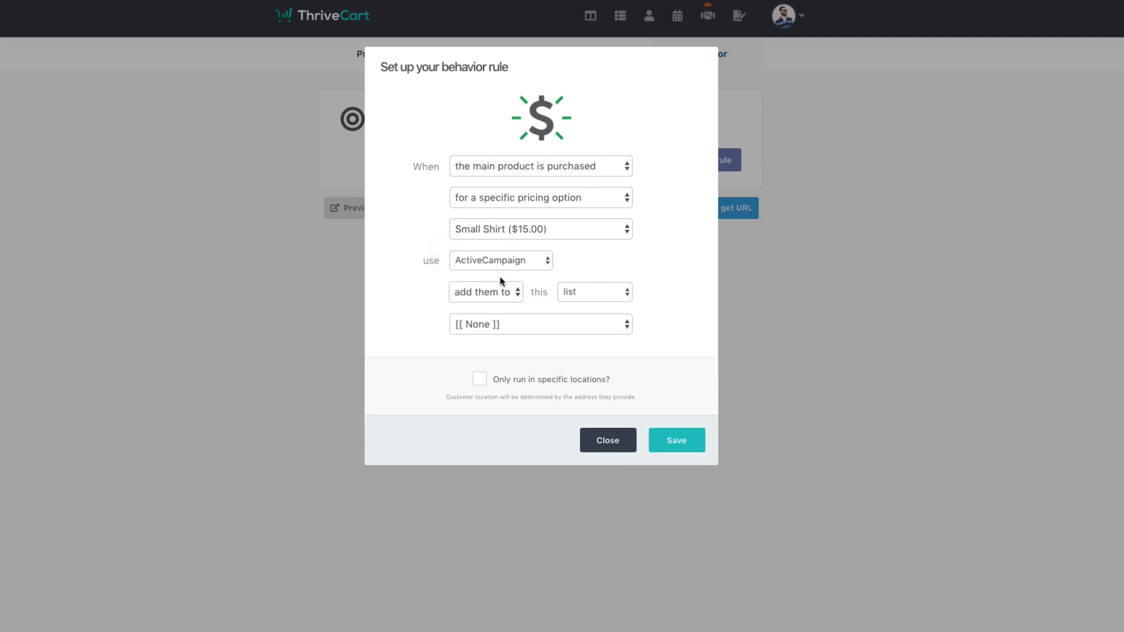
- Review the rule's ActiveCampaign target types, add and remove actions, list choices and trigger events such as cart abandonment
click(574, 298)
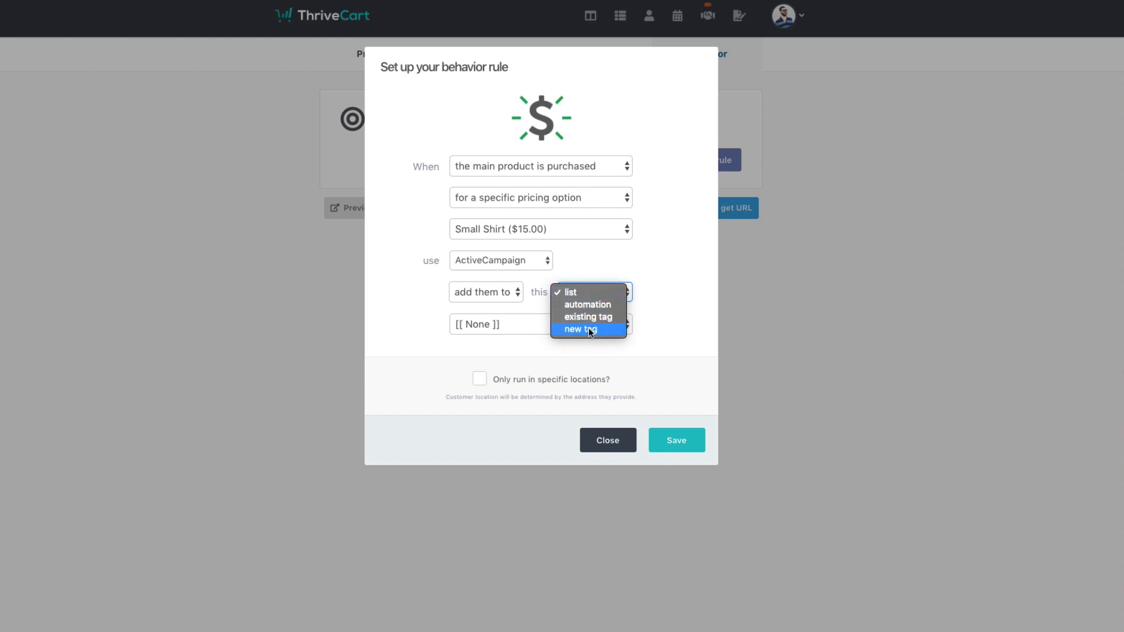
click(509, 298)
click(507, 298)
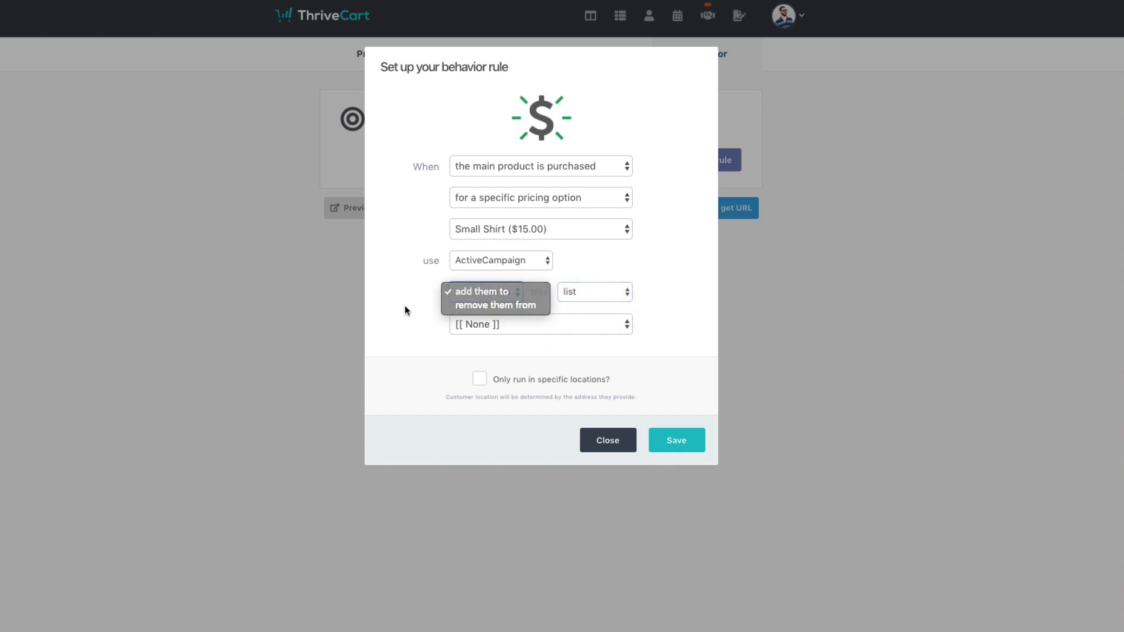
click(463, 340)
click(505, 328)
click(402, 361)
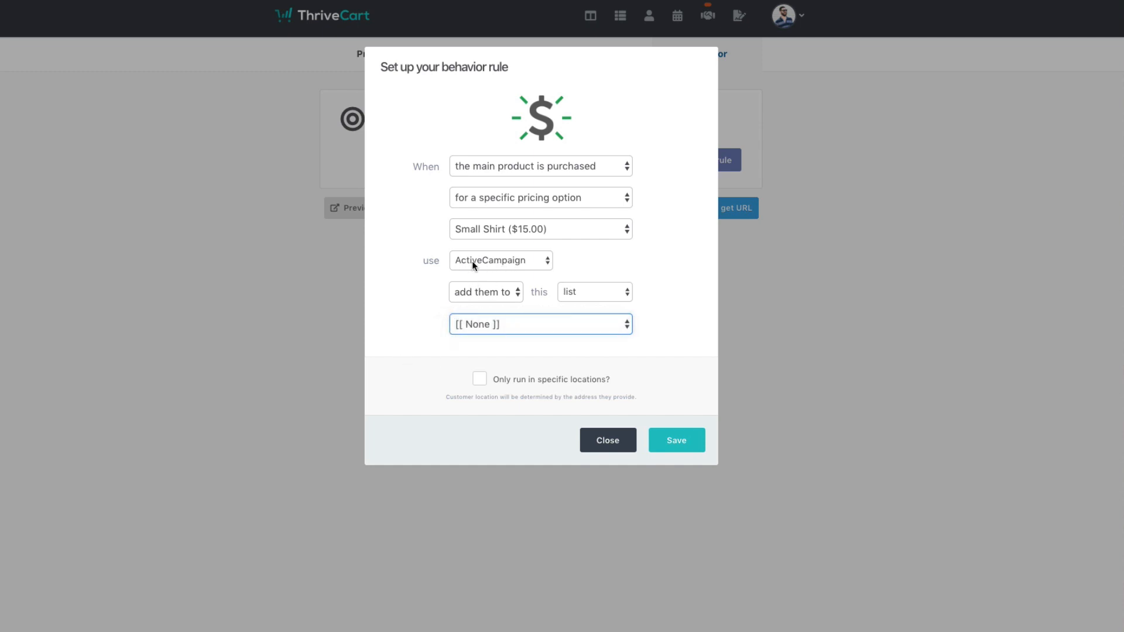
click(503, 170)
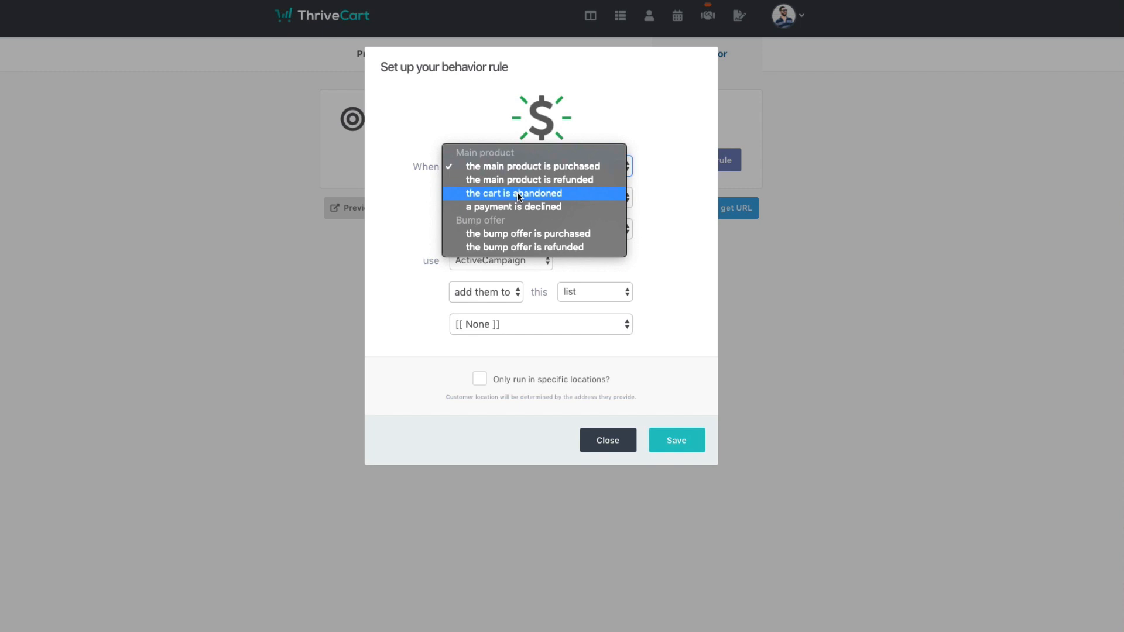
click(667, 228)
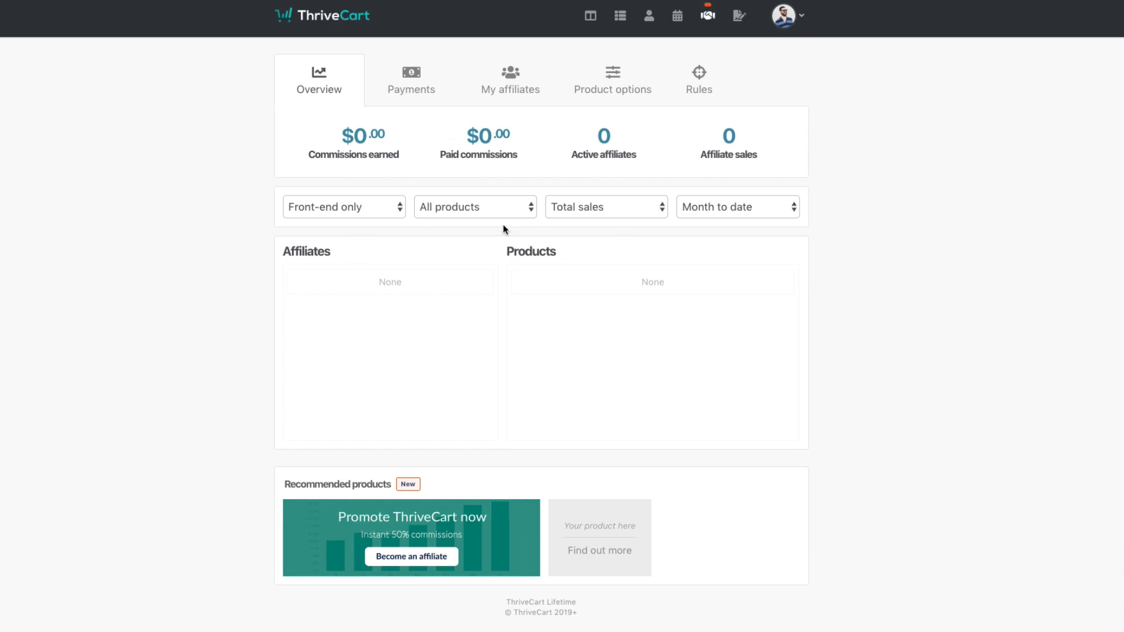
- Review the sales type, product, metric and date range filter choices in the affiliate overview
click(358, 211)
click(466, 207)
click(567, 208)
click(708, 203)
click(632, 214)
click(619, 211)
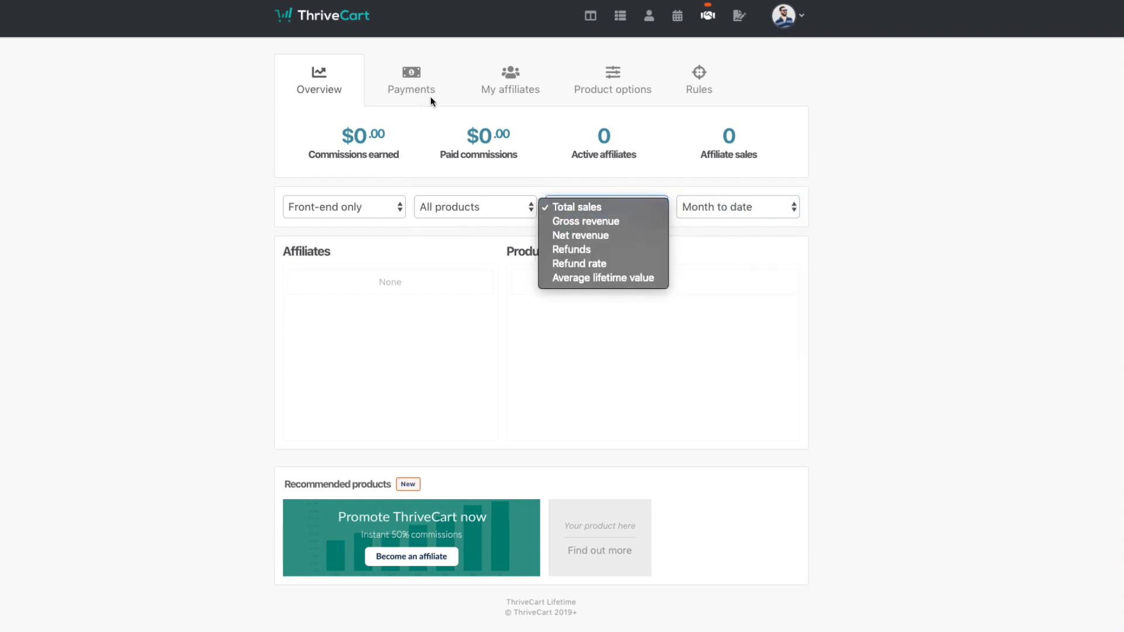
click(438, 120)
- Review the affiliate payments and the list of affiliates, and open the record of the listed affiliate
click(409, 89)
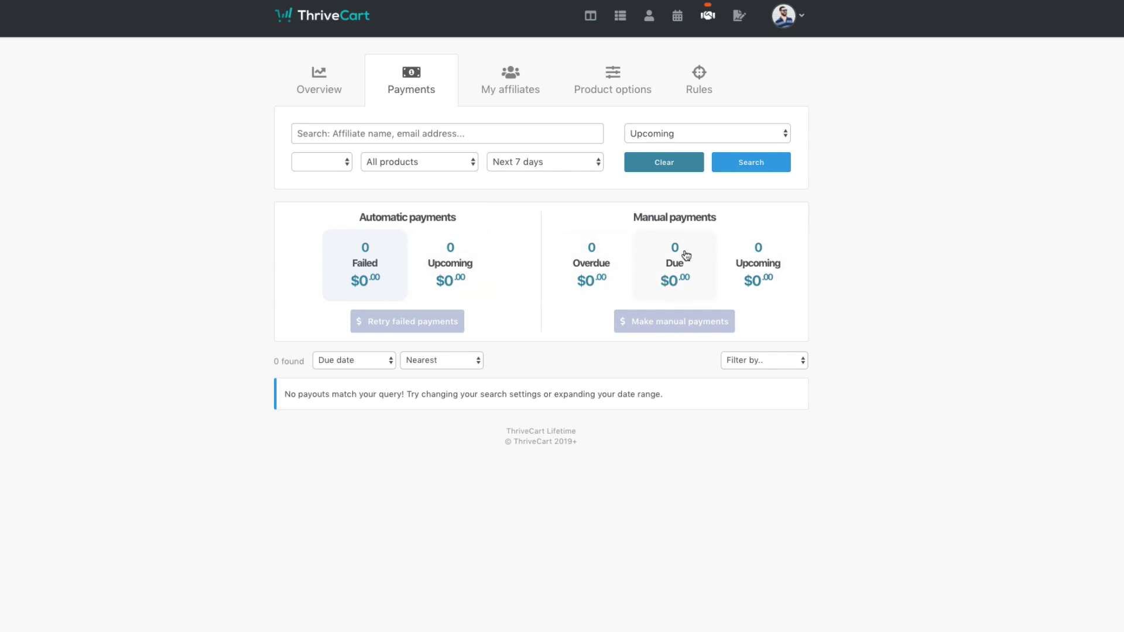
click(506, 90)
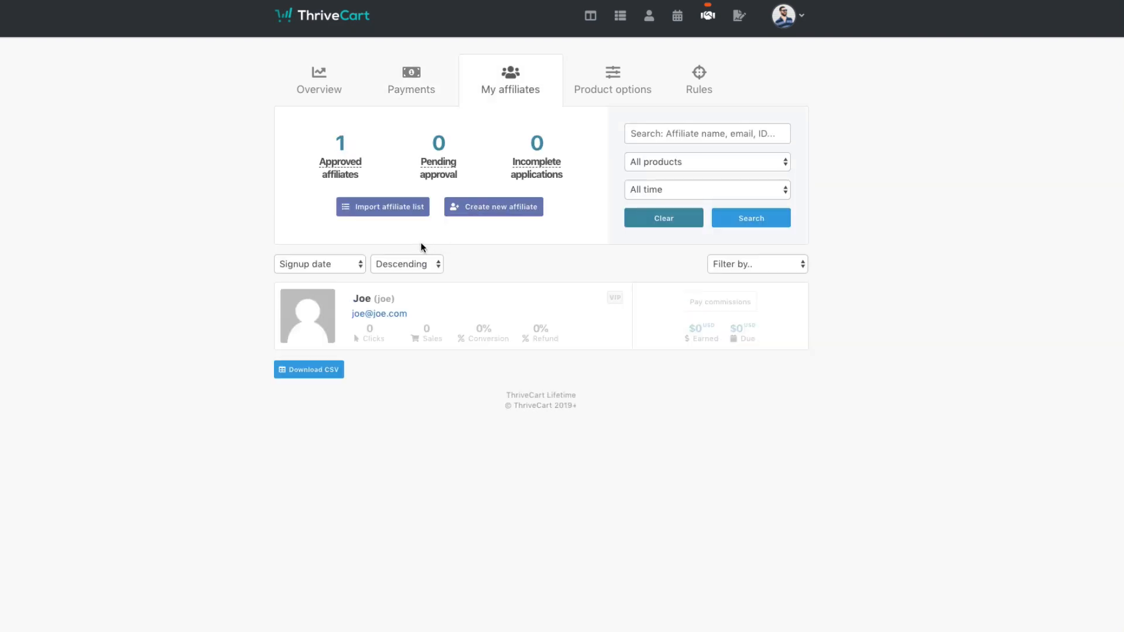
click(308, 316)
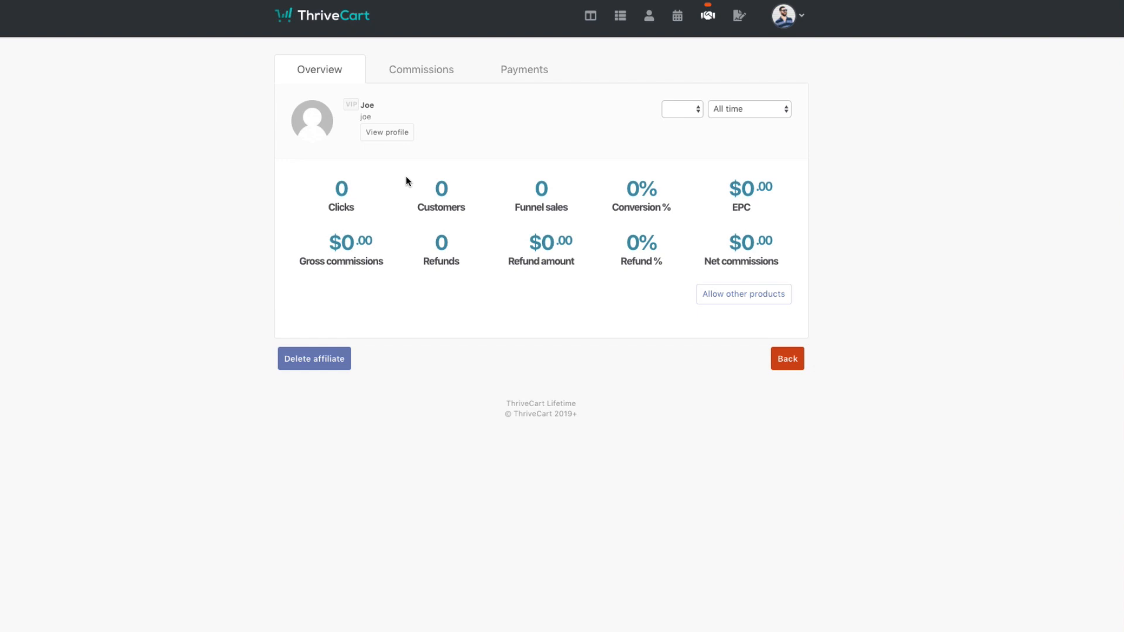
- Examine the affiliate's commissions, payments and profile details, and return to the affiliate's overview
click(421, 70)
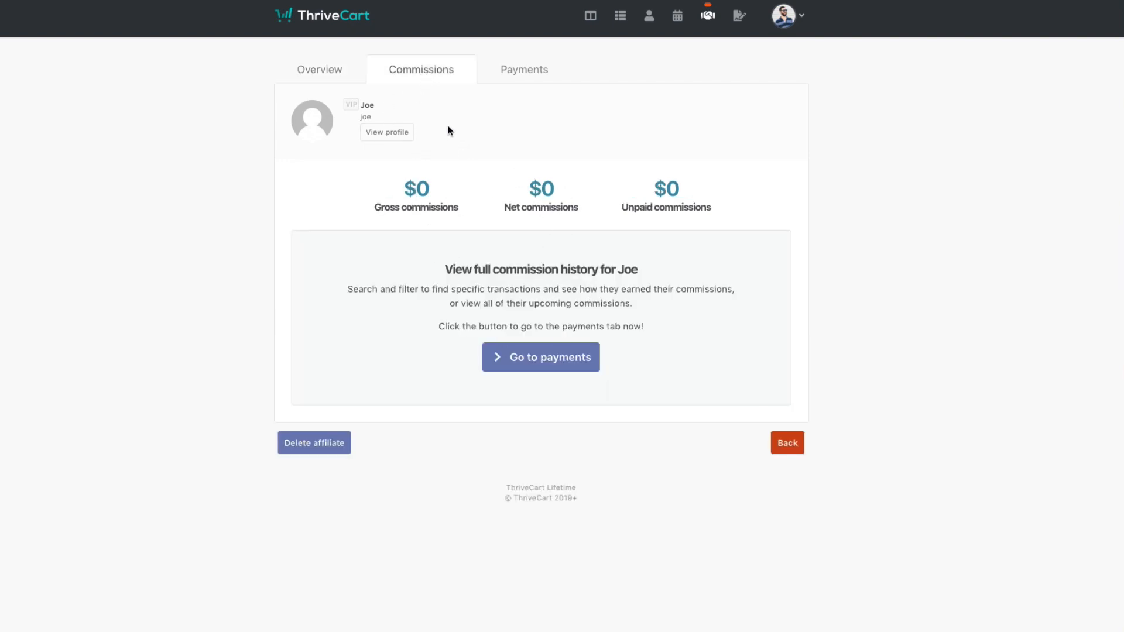
click(522, 69)
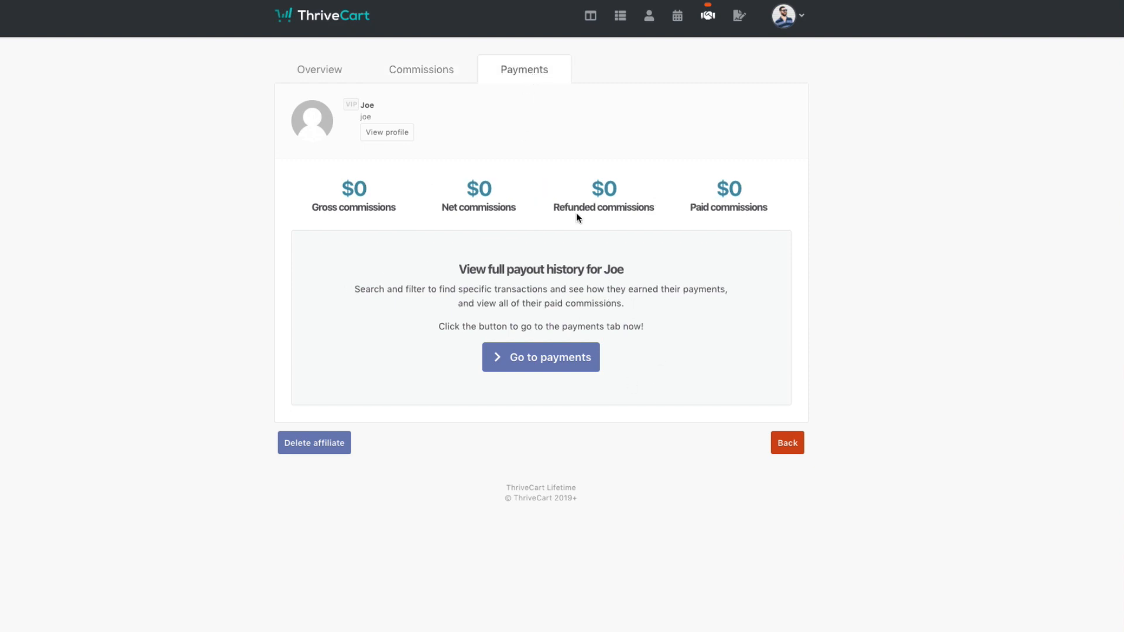
click(436, 76)
click(371, 125)
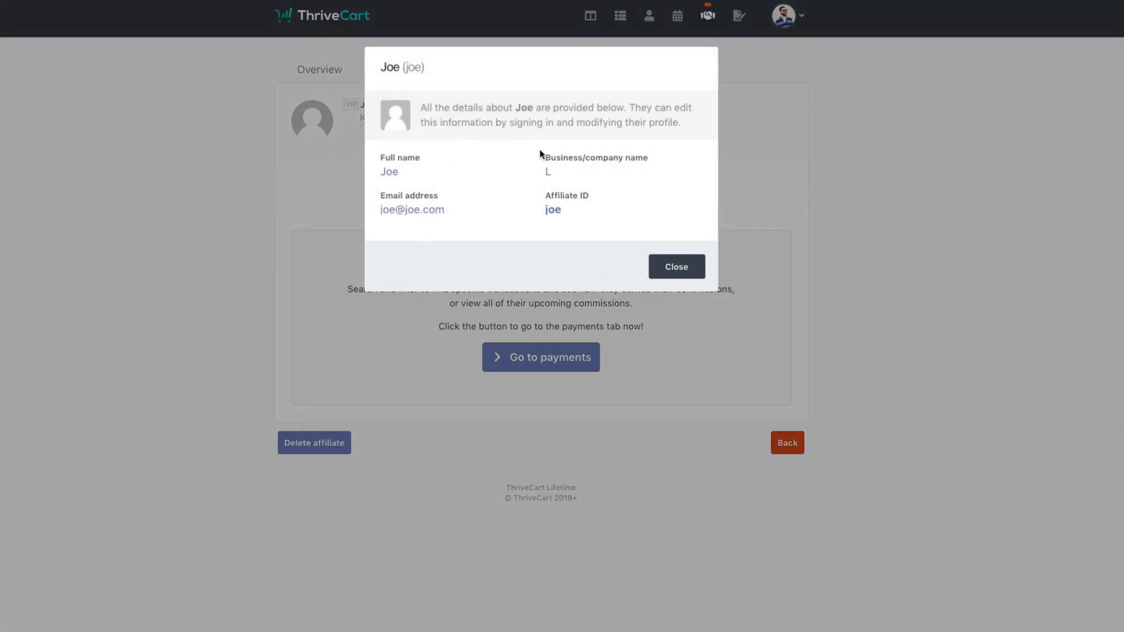
click(678, 264)
click(337, 74)
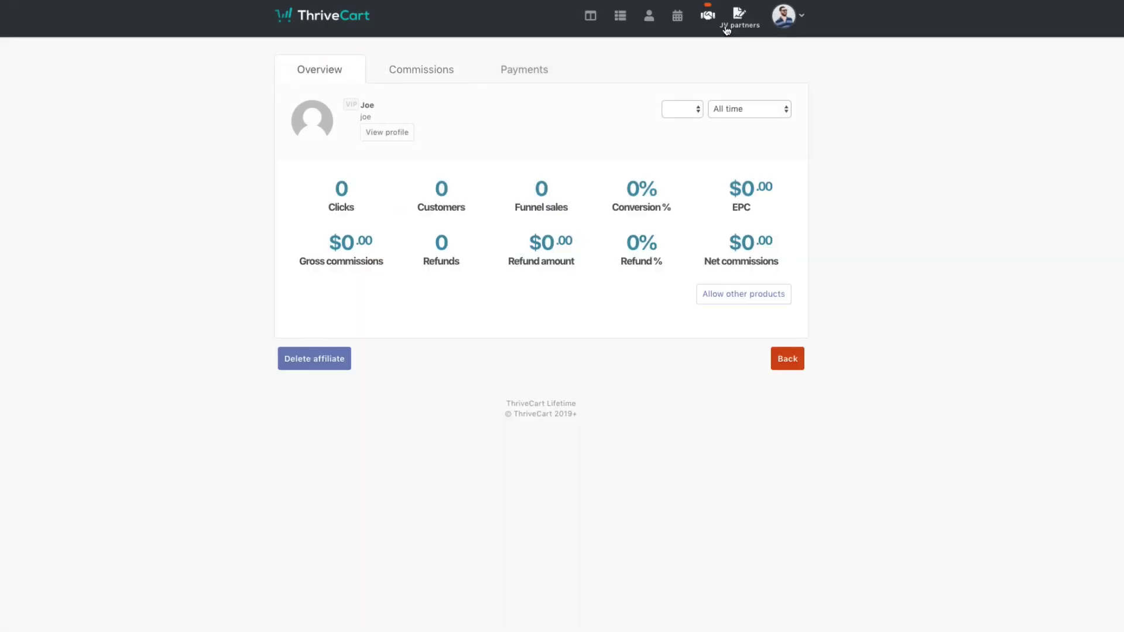
- Check the affiliate product options, and add an affiliate rule to examine its signup and sales triggers
click(708, 15)
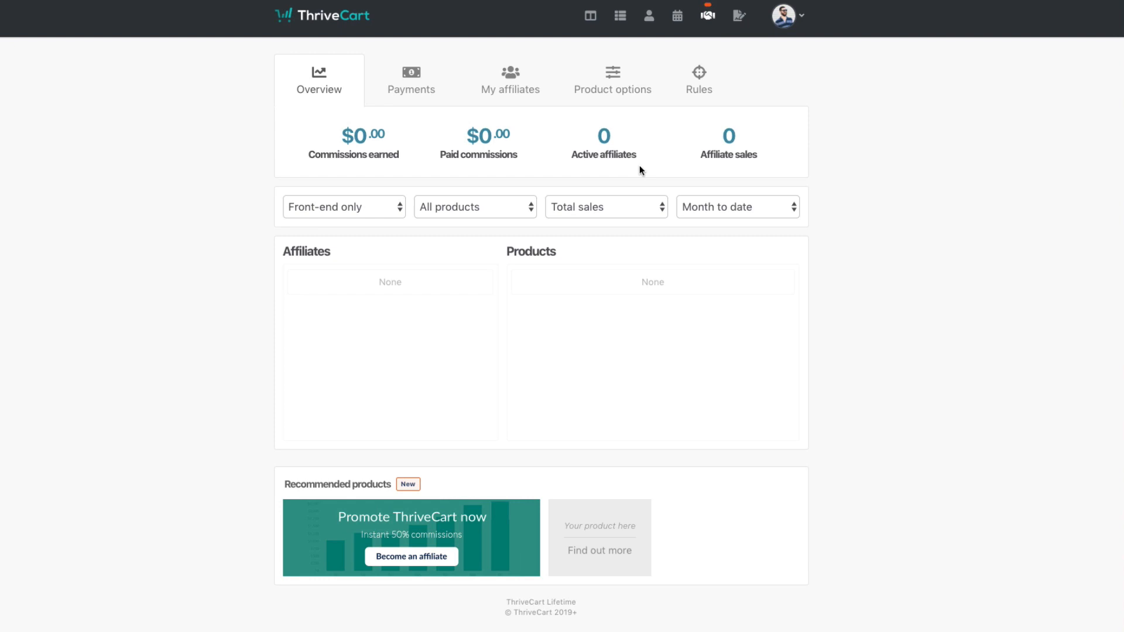
click(616, 89)
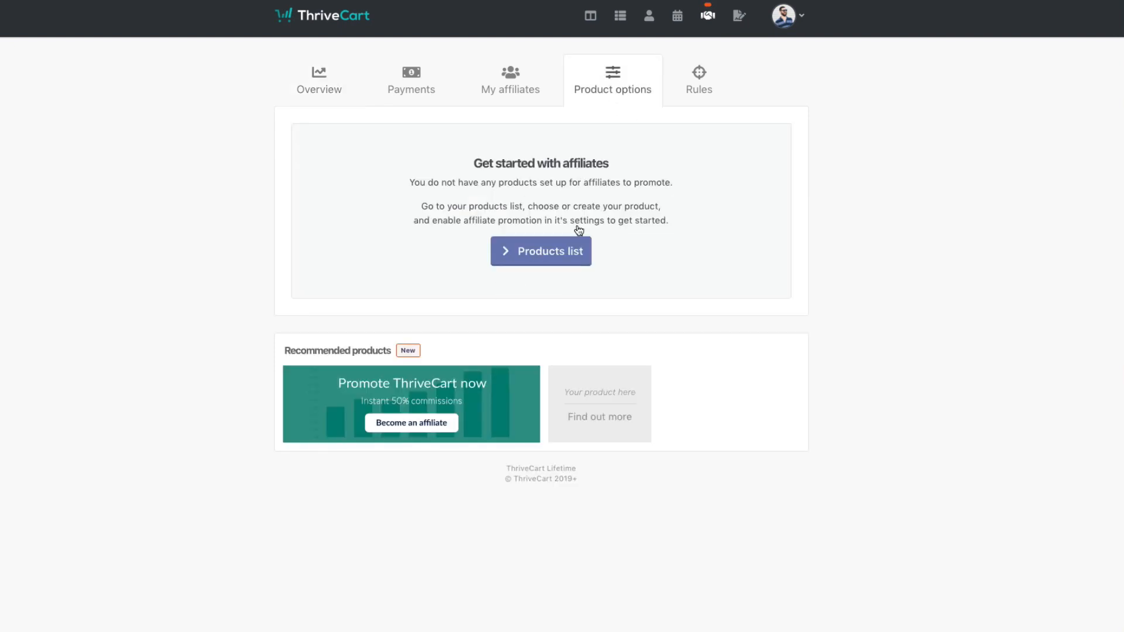
click(696, 101)
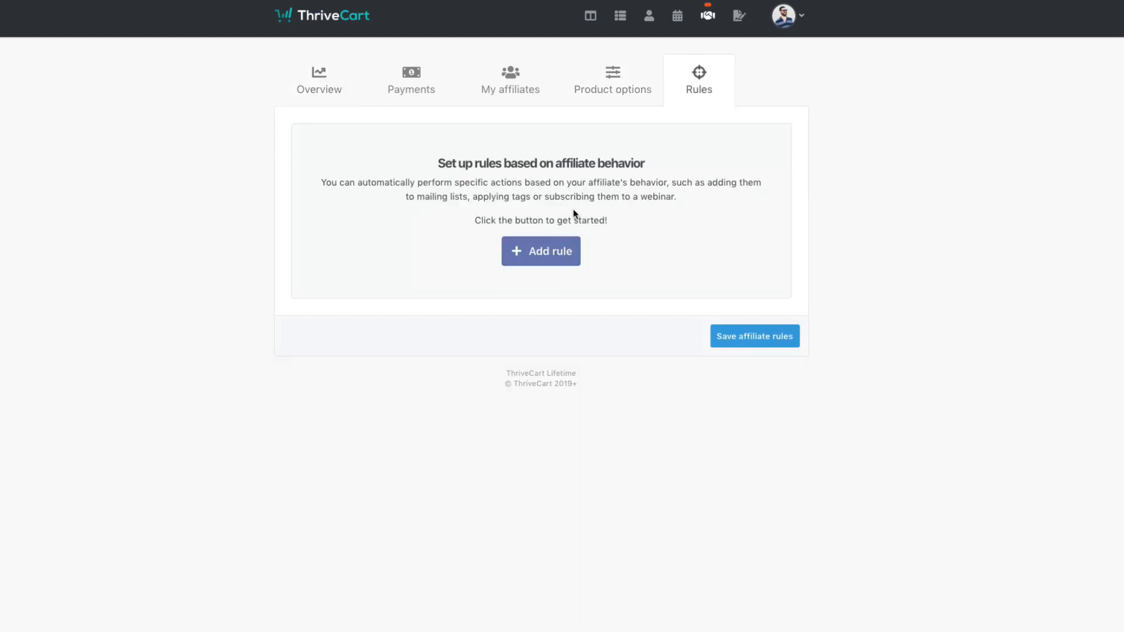
click(564, 251)
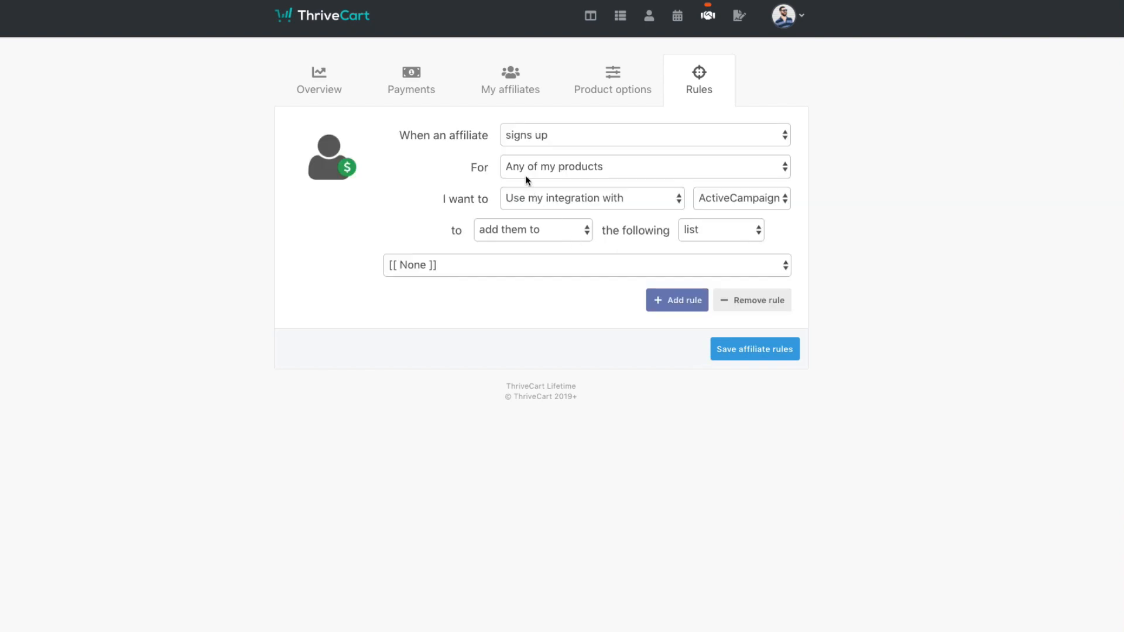
click(554, 135)
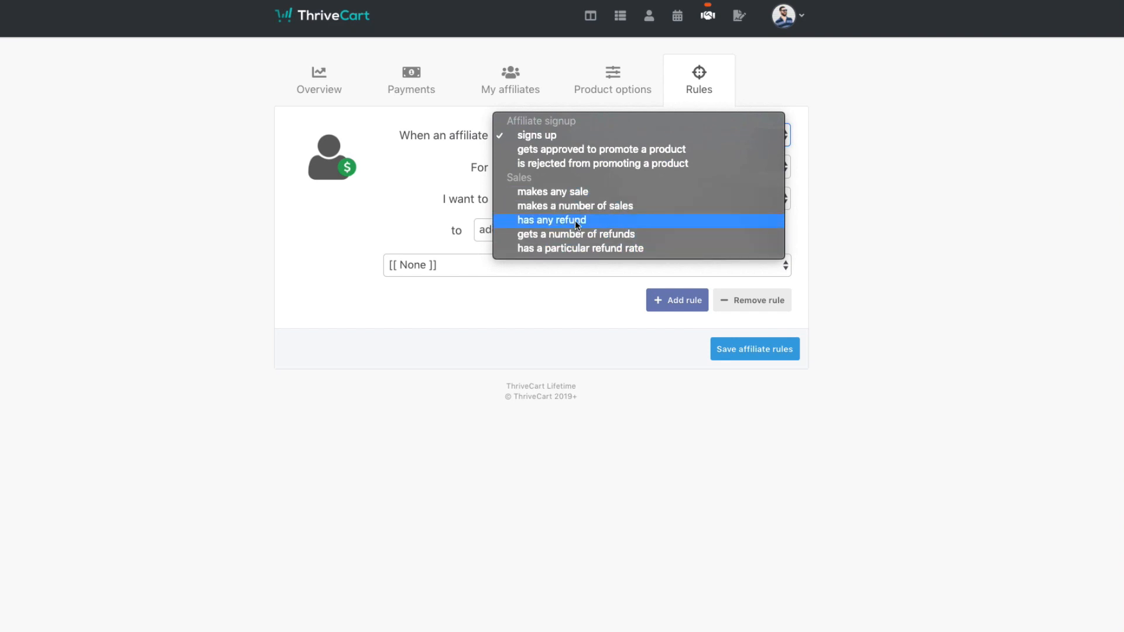
click(886, 189)
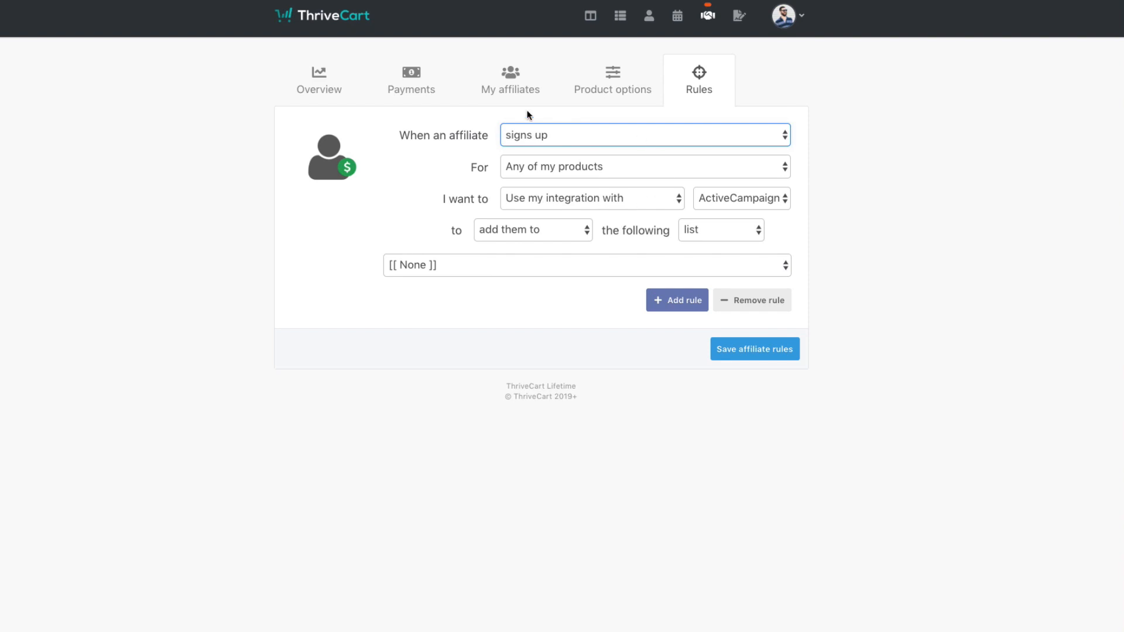
click(854, 253)
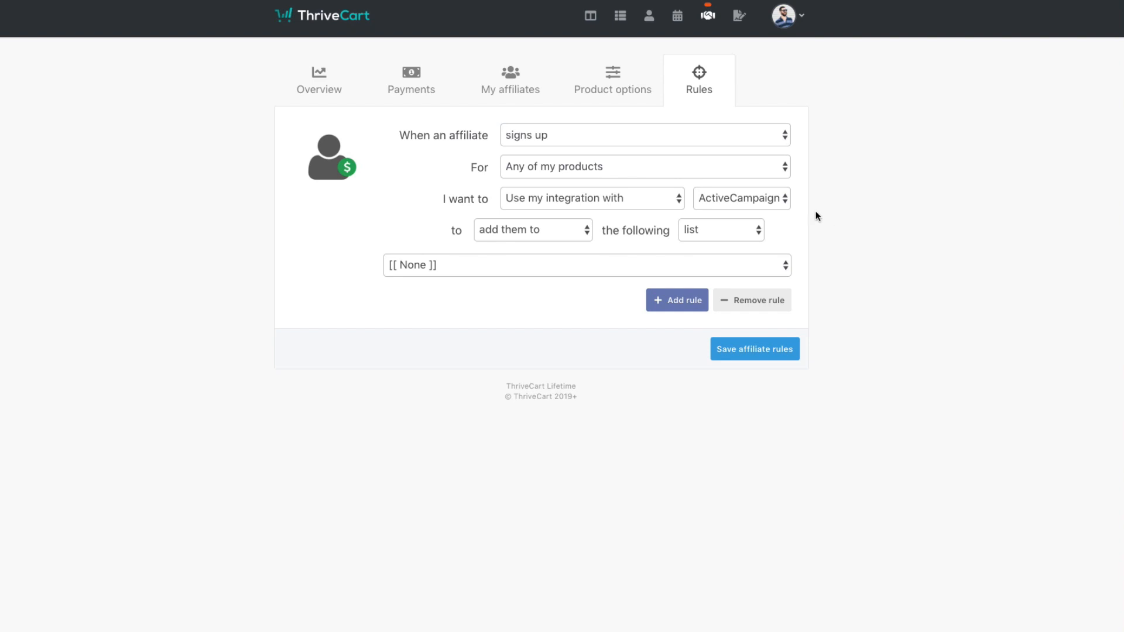
click(297, 87)
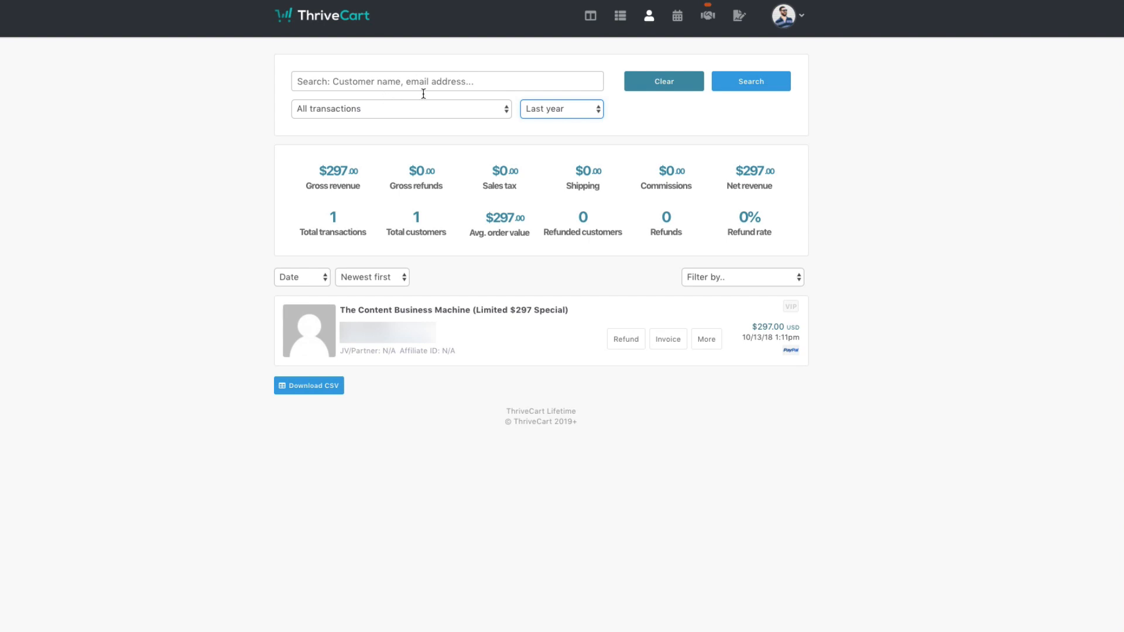
- Open the record of the customer with the Content Business Machine purchase and review its subscriptions, individual purchases and purchase details
click(537, 332)
click(718, 341)
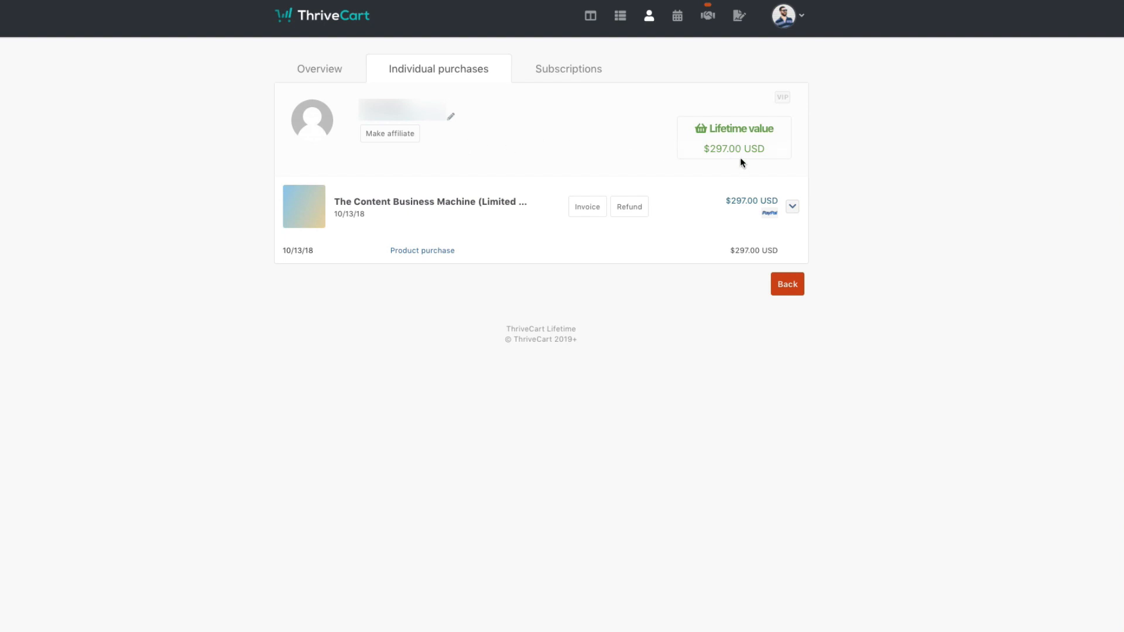
click(568, 78)
click(444, 71)
click(794, 209)
click(794, 208)
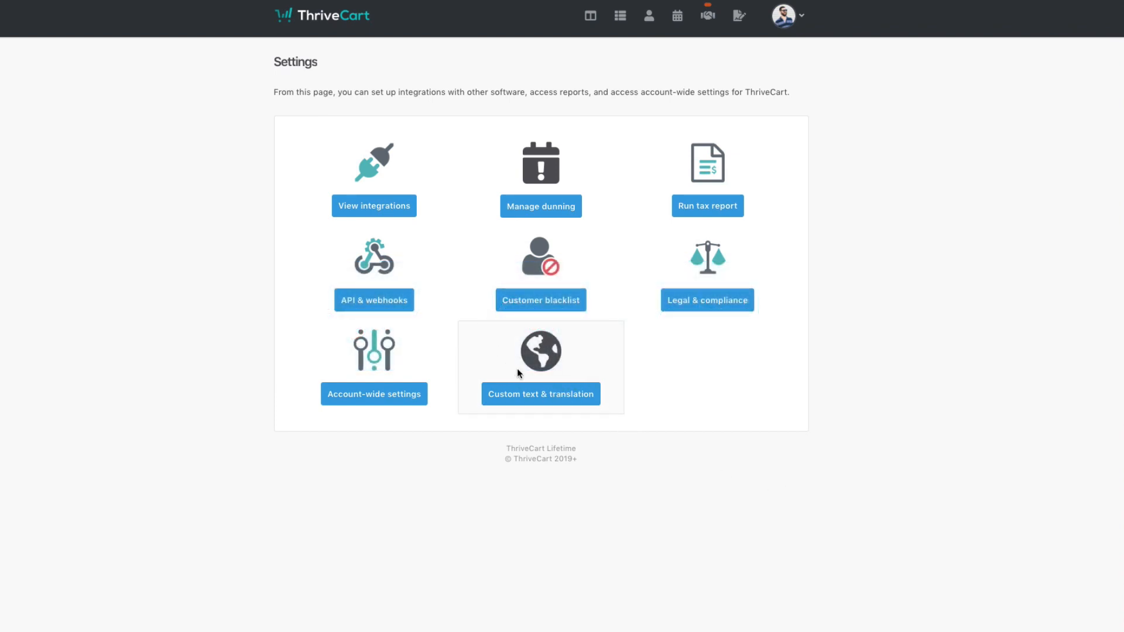
- Open the existing custom English language profile under custom text and translation, and examine its editable checkout texts
click(538, 396)
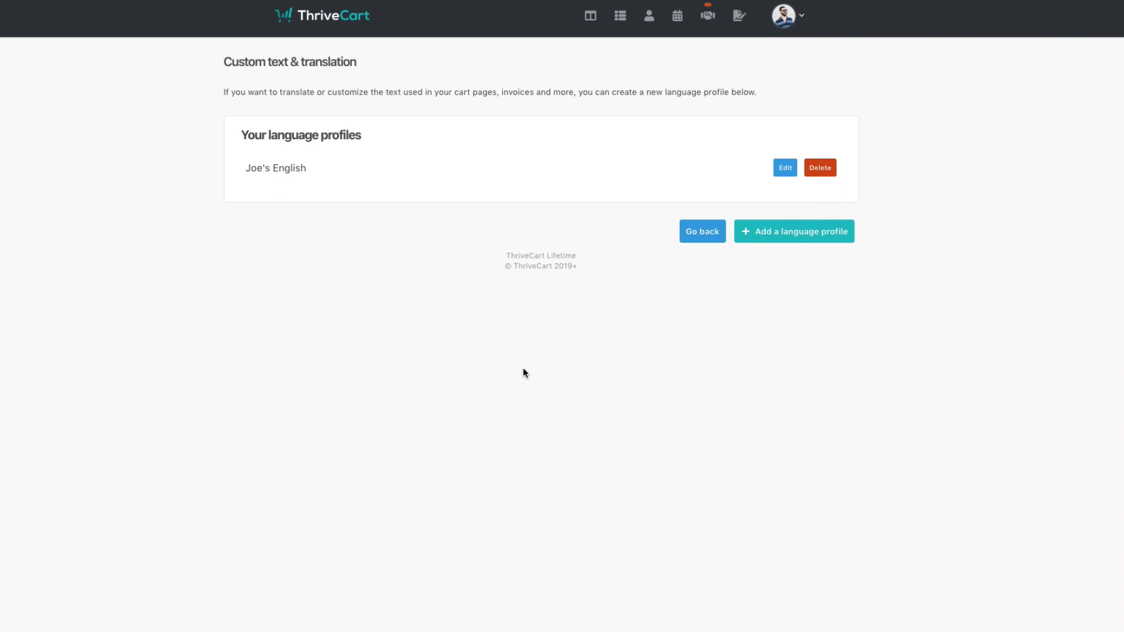
click(785, 168)
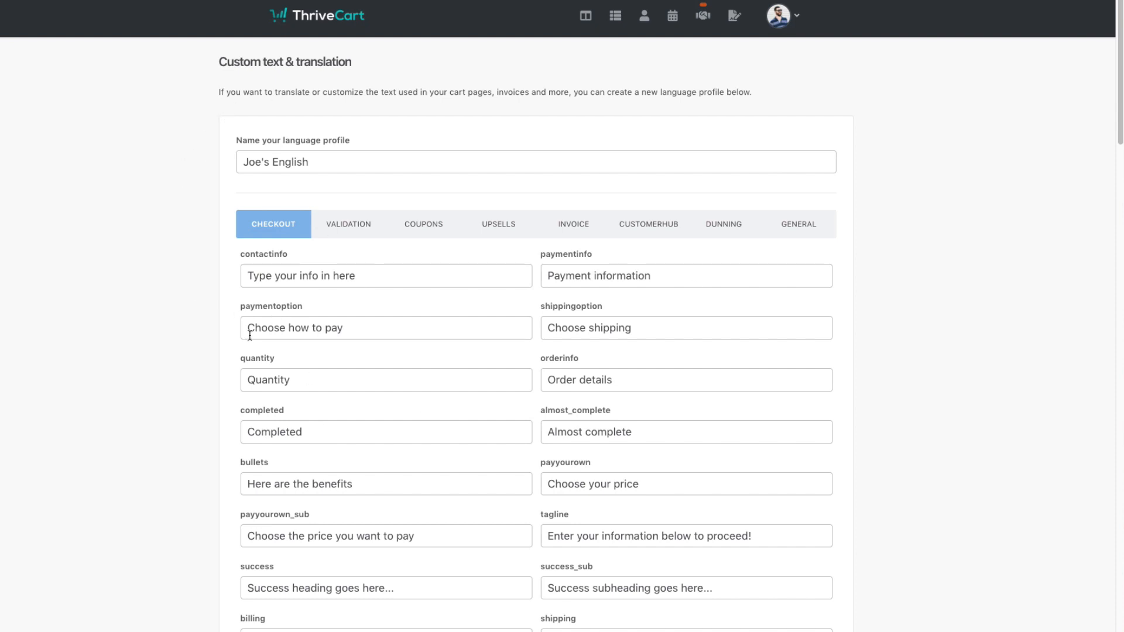
scroll(250, 335, down, 11)
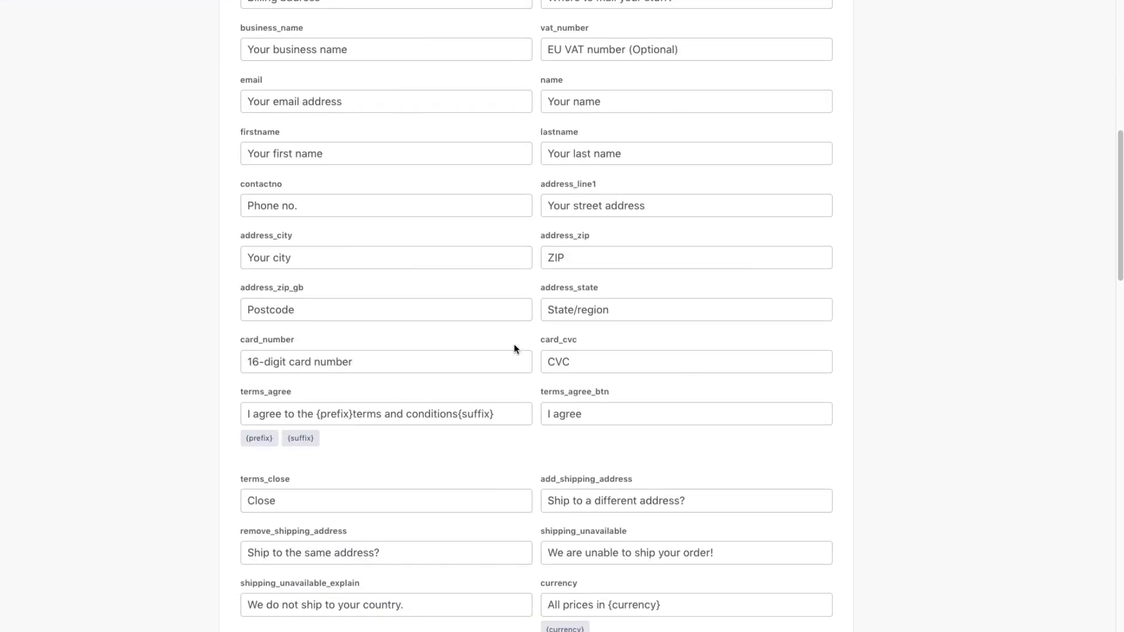
scroll(162, 448, down, 12)
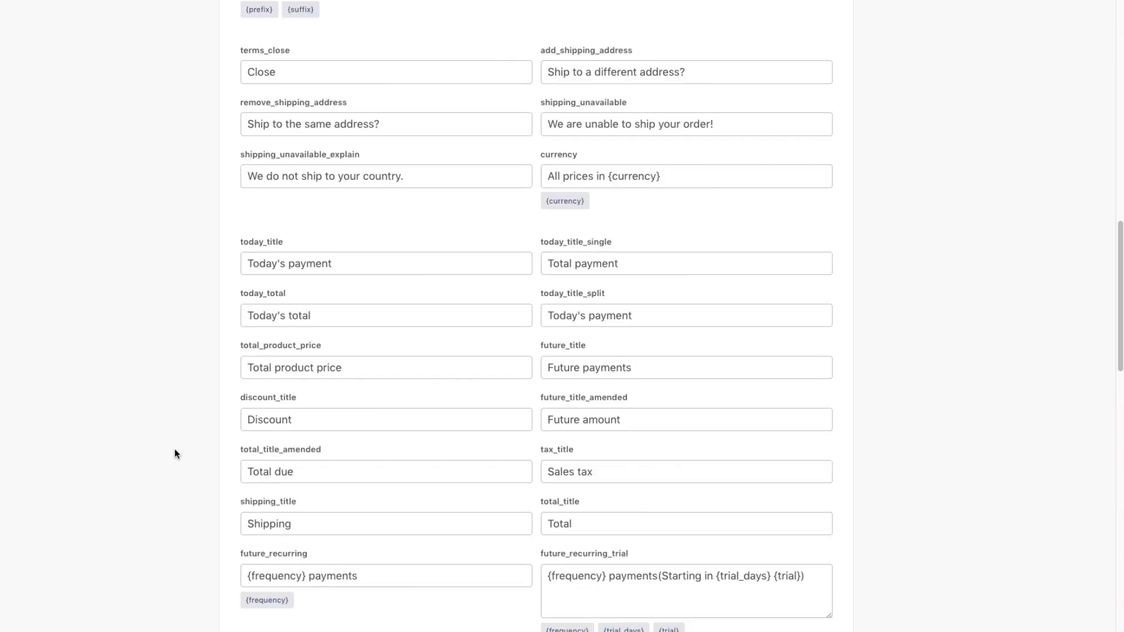
scroll(175, 449, down, 3)
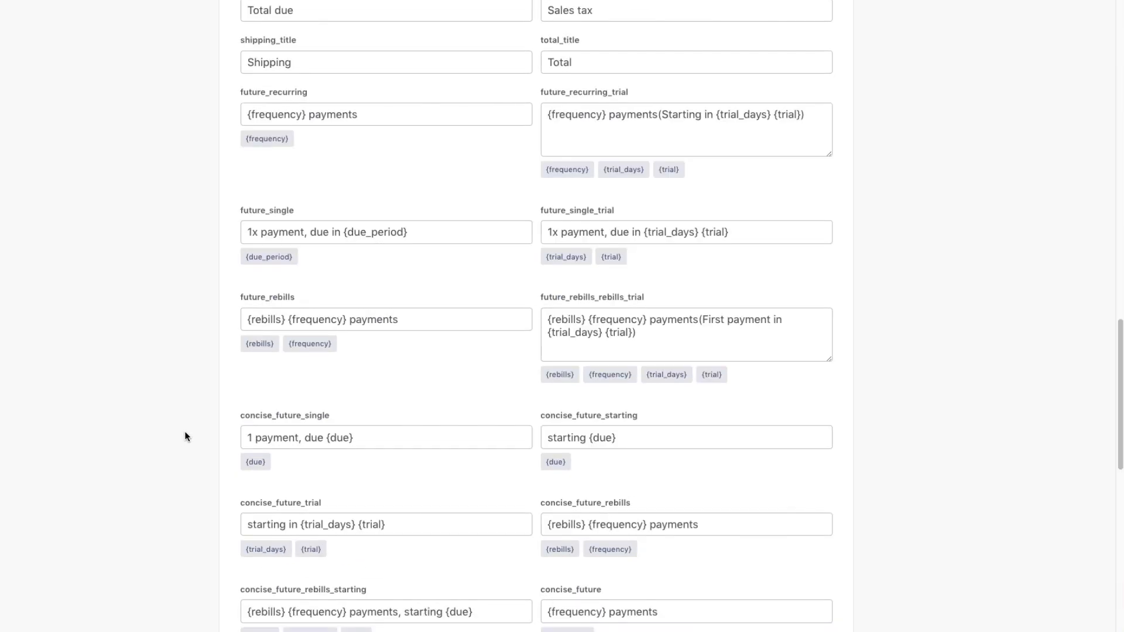
scroll(184, 431, up, 14)
scroll(187, 431, up, 10)
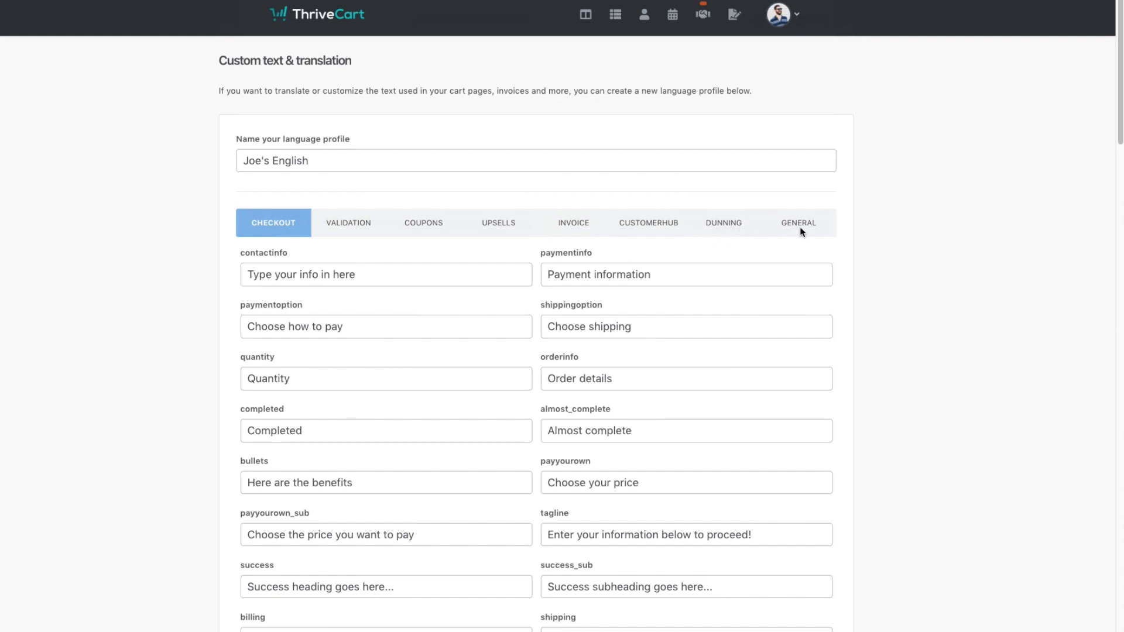
- Review the remaining checkout texts, then the validation and coupon texts of the language profile
scroll(335, 441, down, 15)
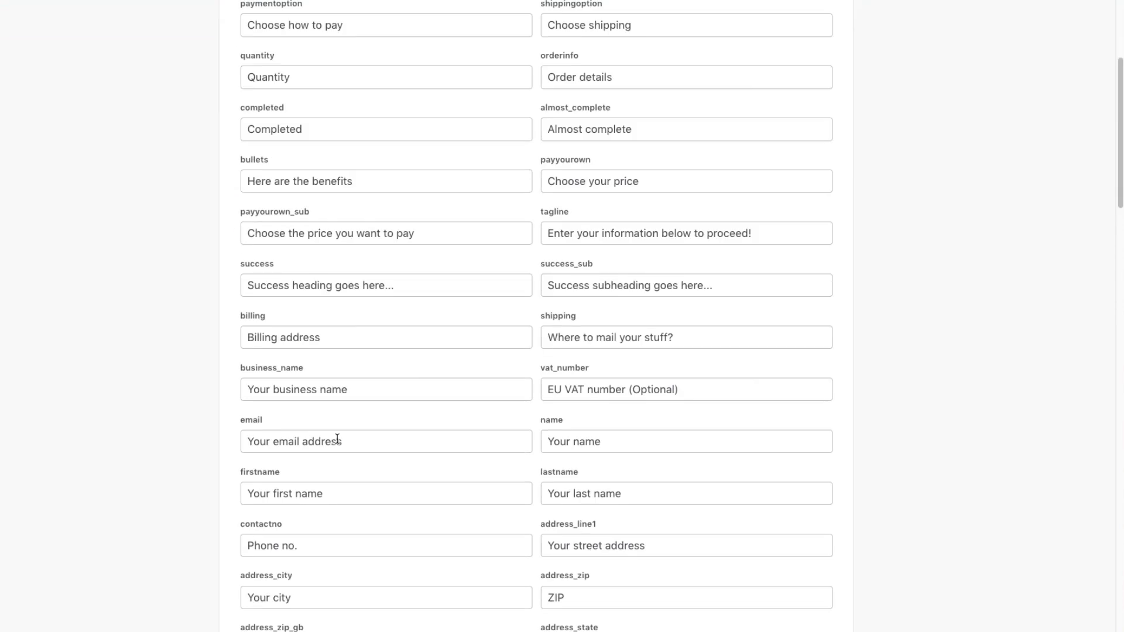
scroll(337, 443, down, 15)
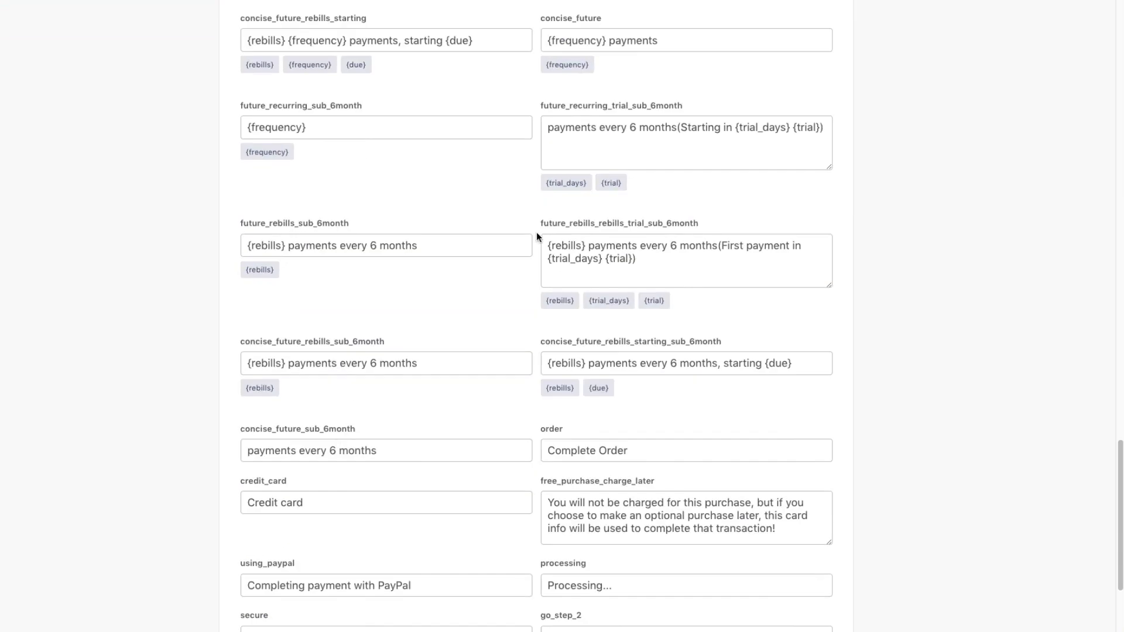
scroll(596, 346, down, 10)
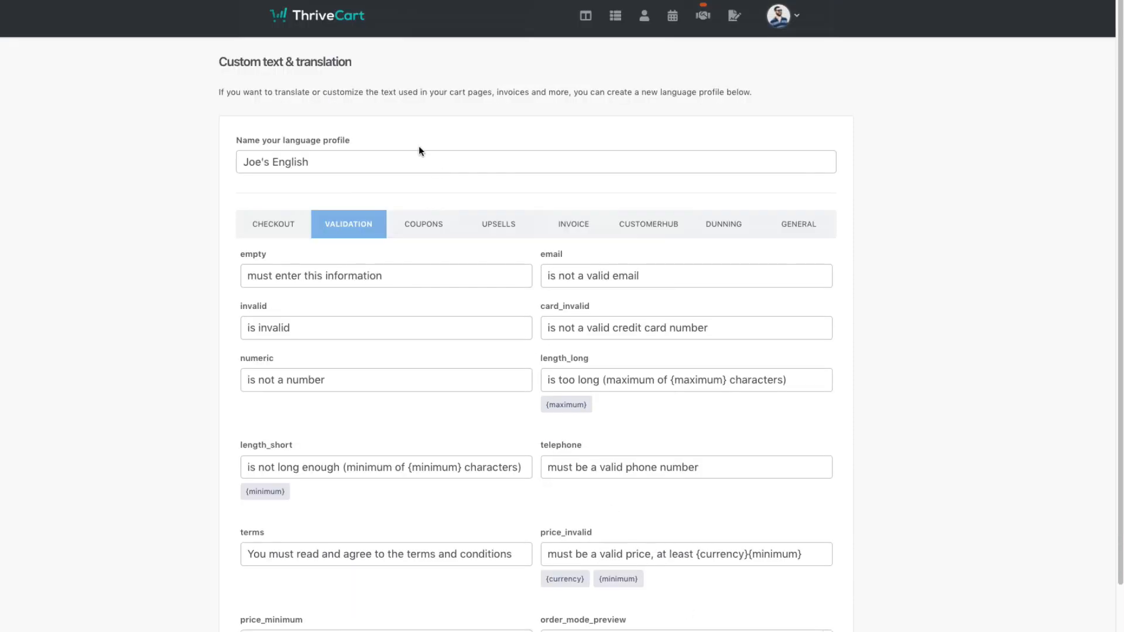
scroll(388, 394, down, 3)
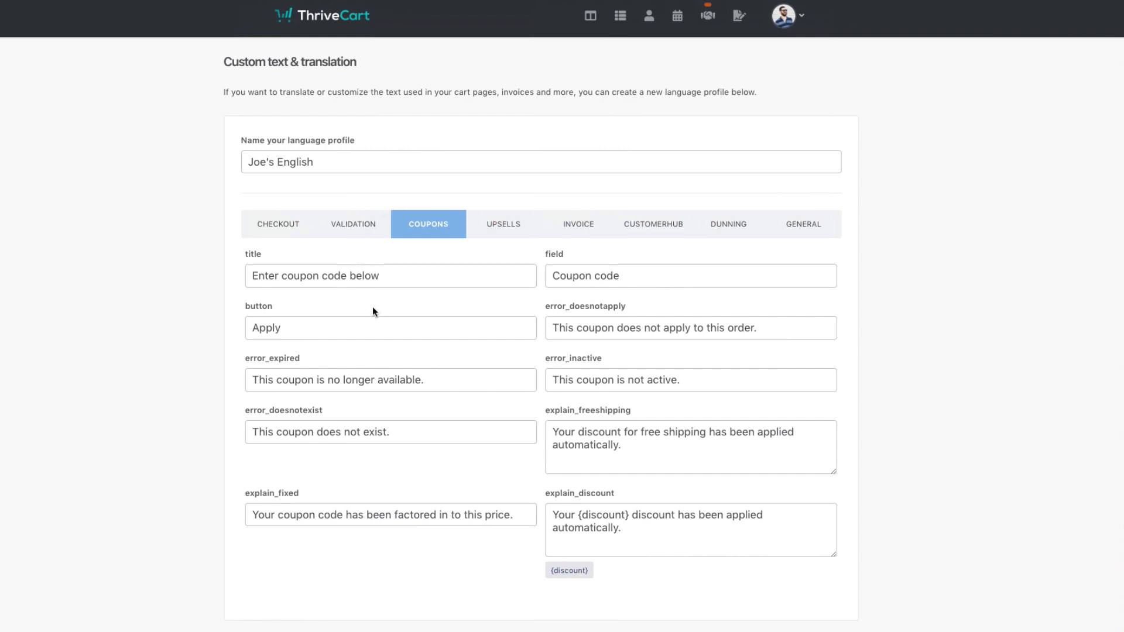
- Open the Amazing Shirt product's checkout customization and check the available cart languages without changing the selection
click(622, 19)
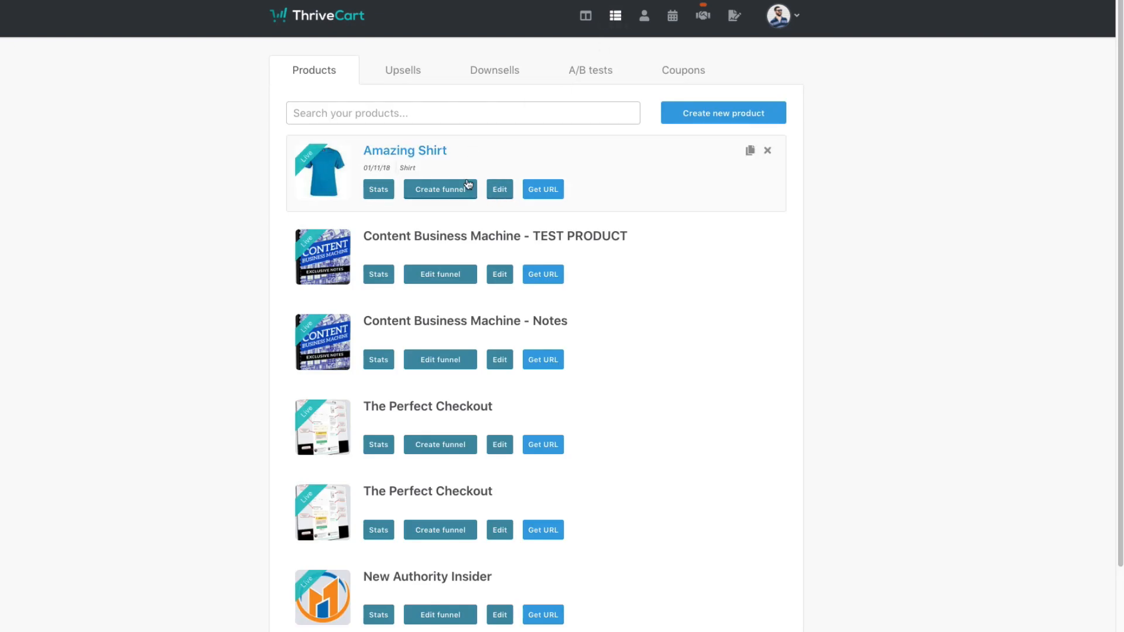
click(466, 188)
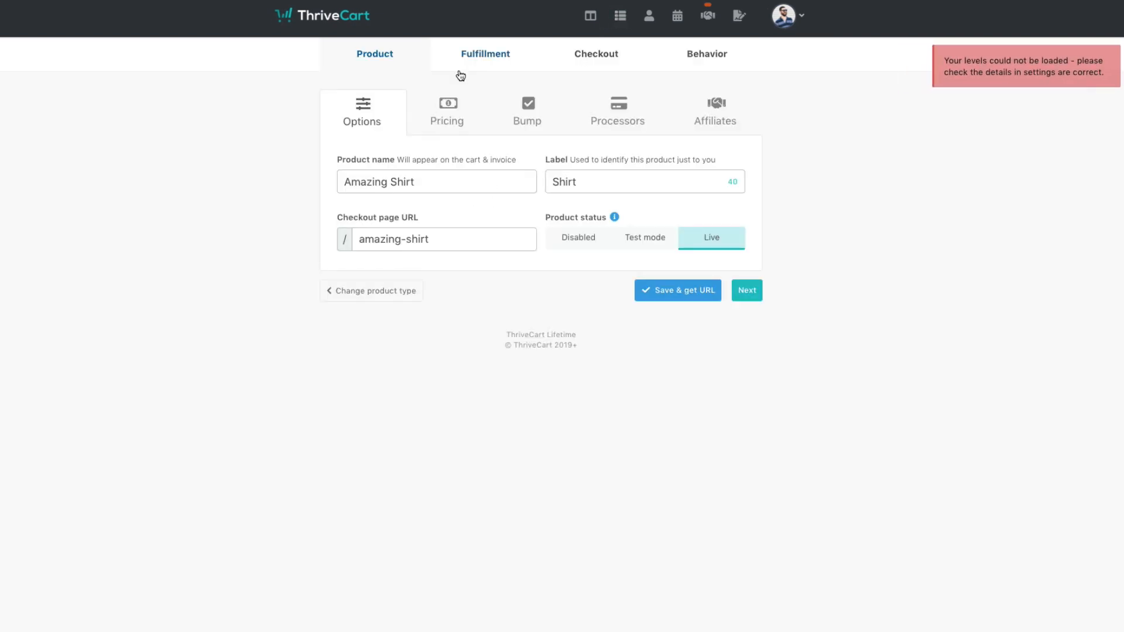
click(592, 62)
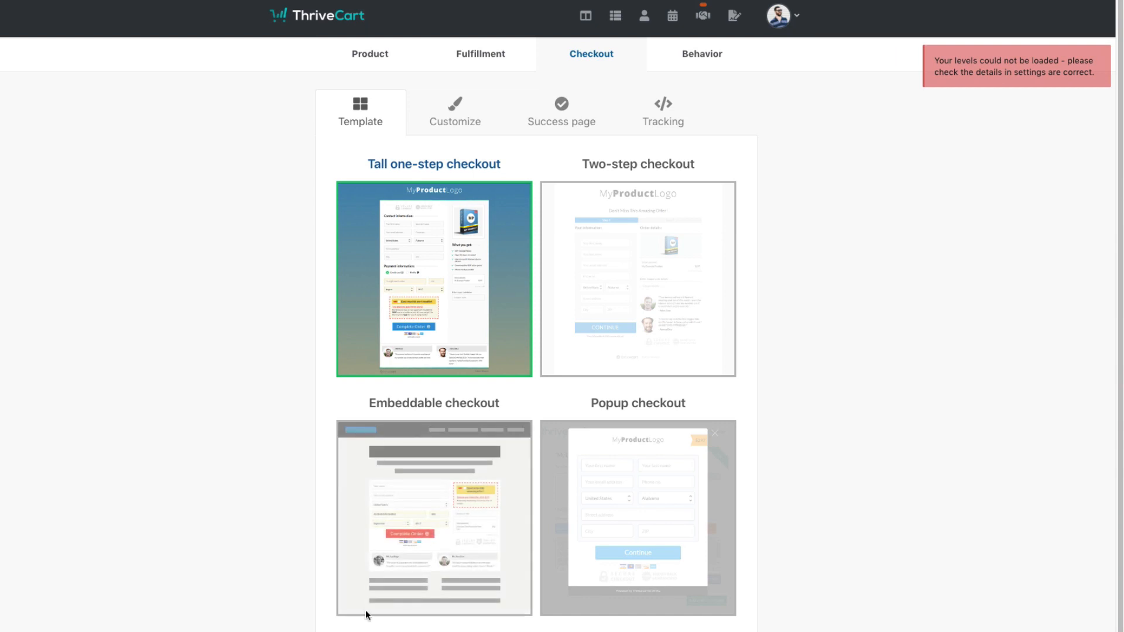
click(449, 110)
scroll(295, 607, down, 2)
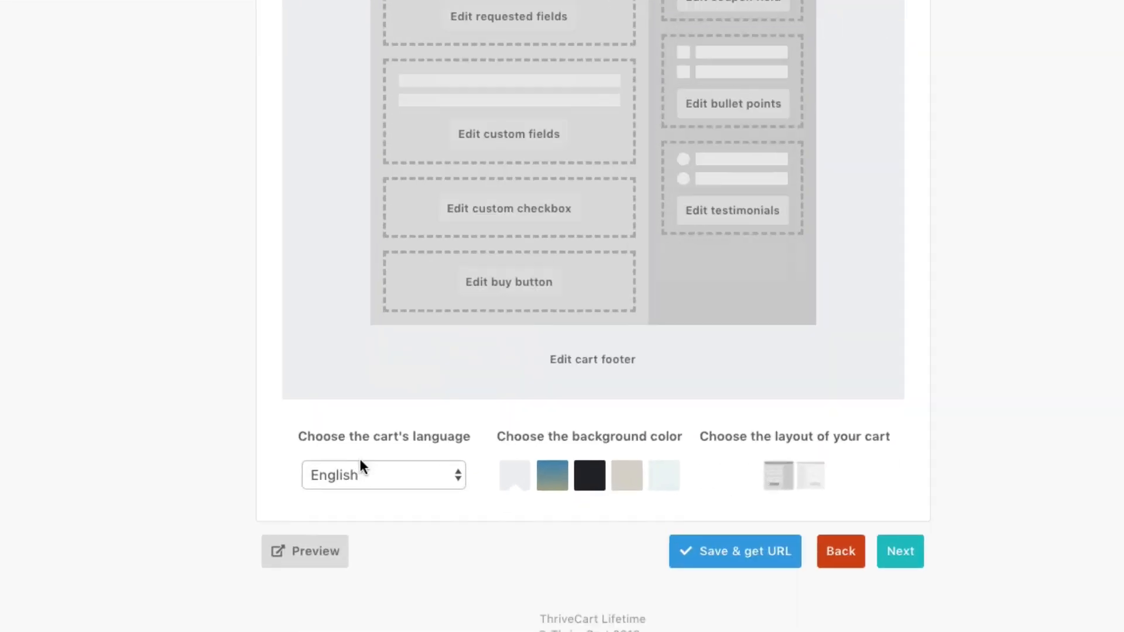
click(387, 603)
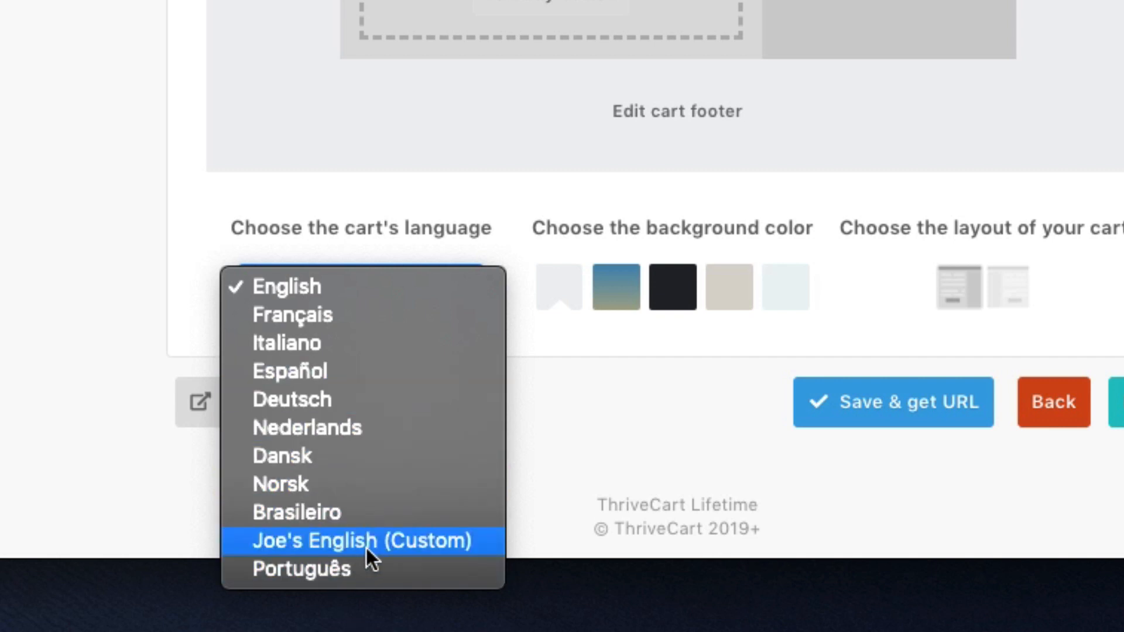
key(Escape)
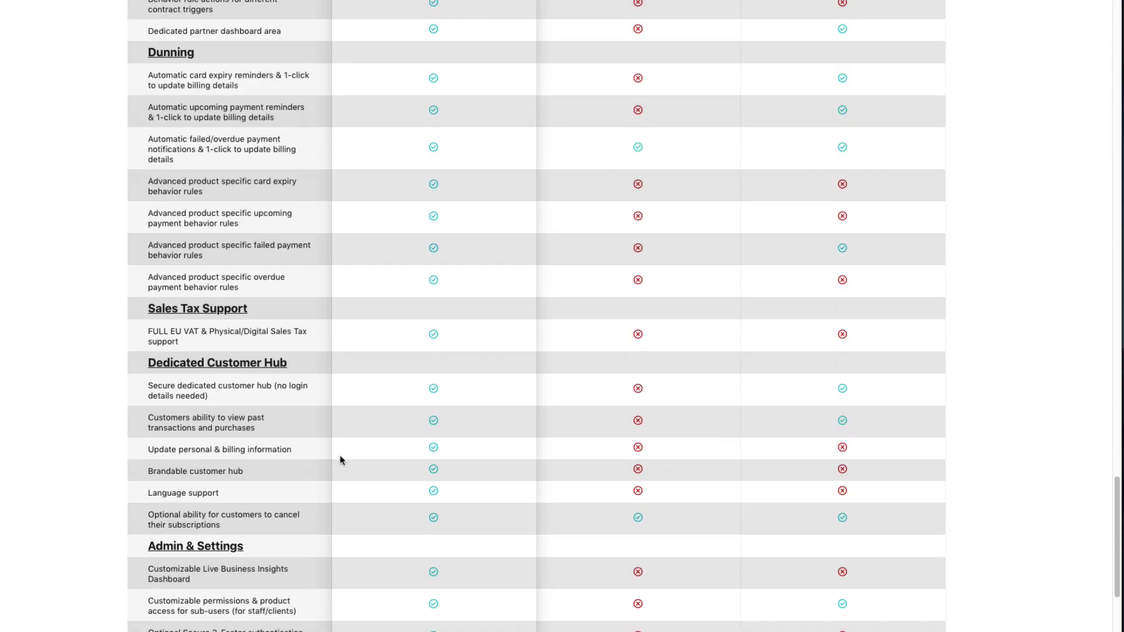
- Check the admin, GDPR and pricing rows at the end of the cart comparison, and return to its beginning
scroll(340, 460, down, 10)
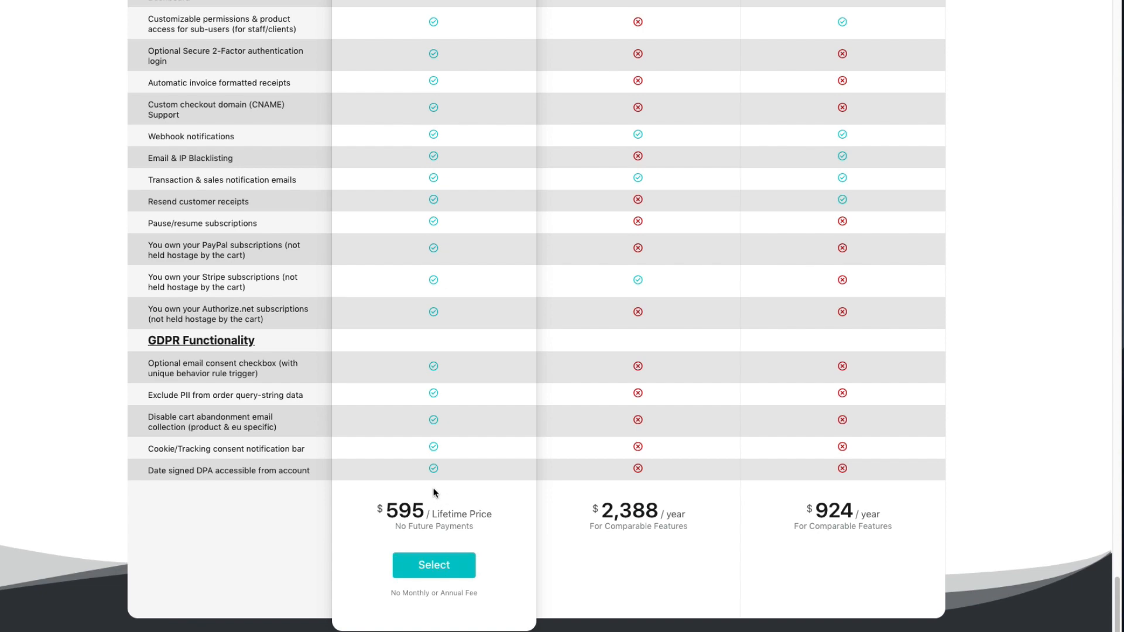
scroll(439, 492, up, 20)
scroll(444, 486, up, 20)
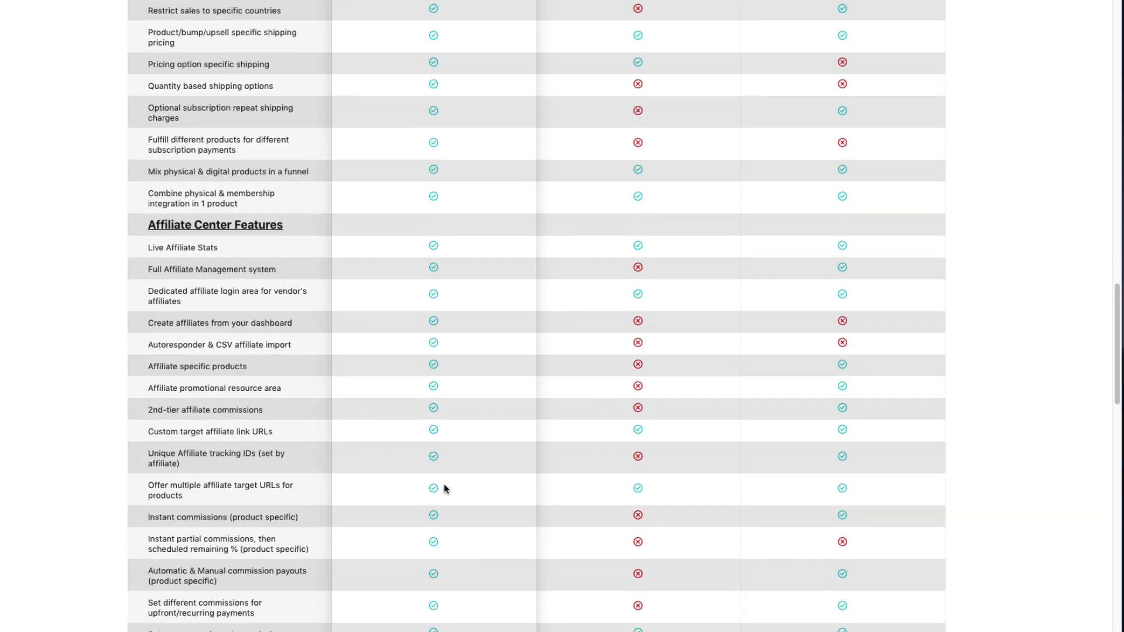
scroll(444, 484, up, 7)
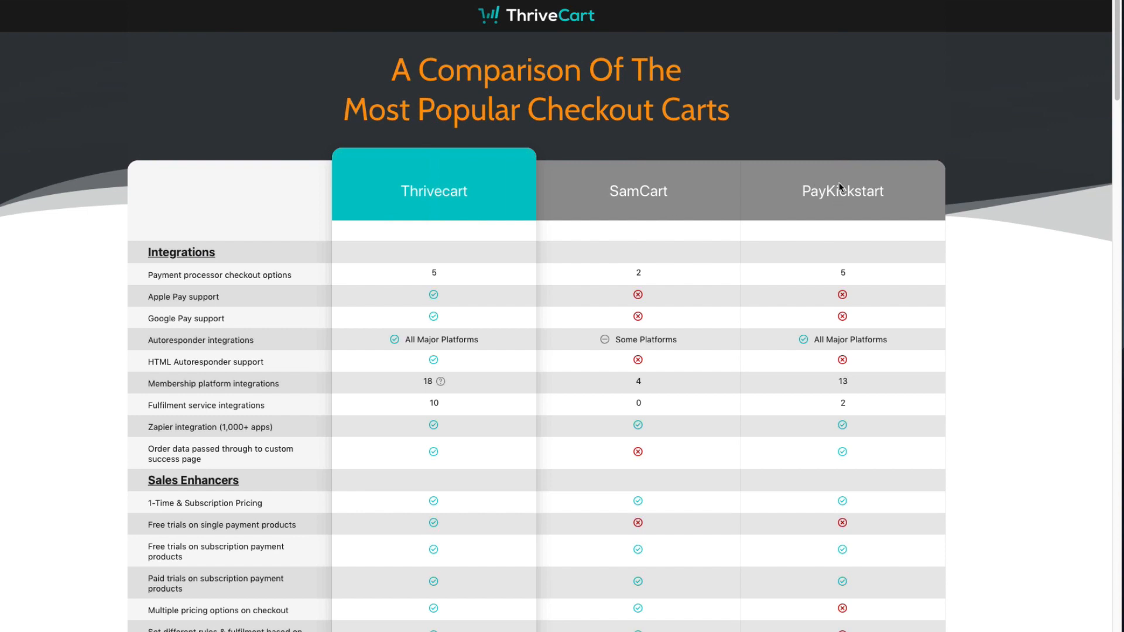
- Compare Thrivecart, SamCart and PayKickstart across every feature category, from integrations through GDPR functionality and price
scroll(562, 323, down, 3)
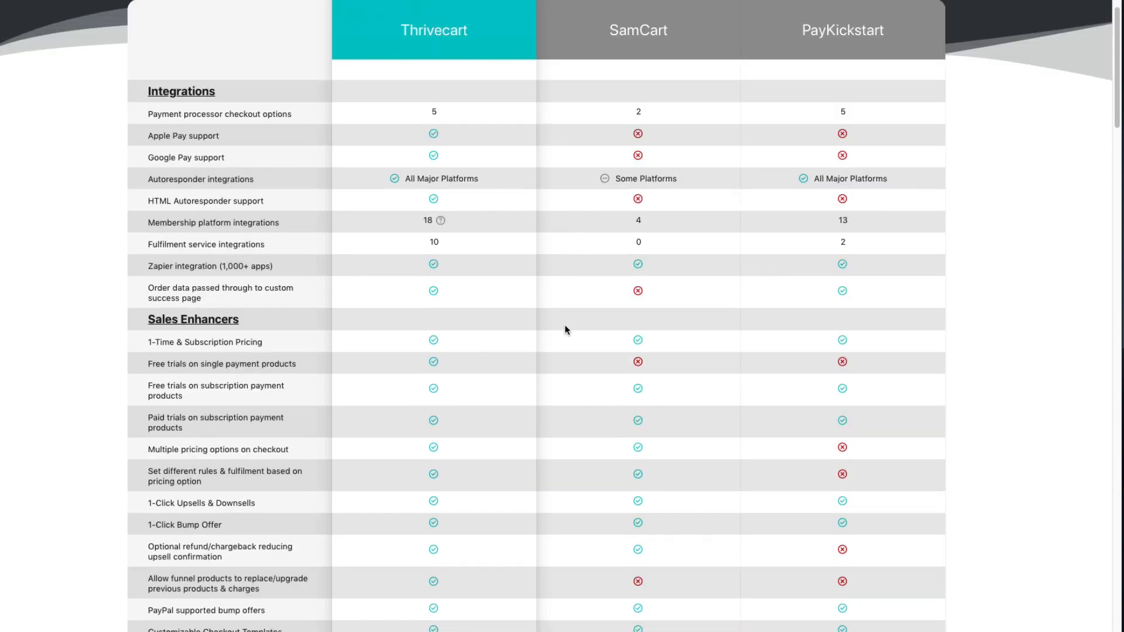
scroll(602, 178, down, 1)
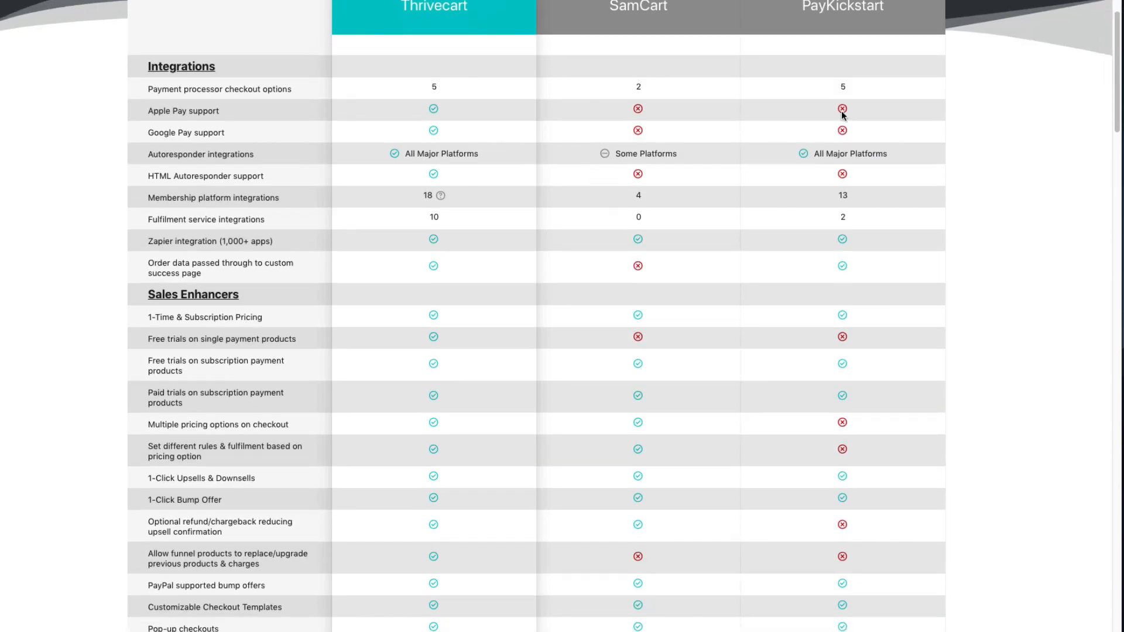
scroll(274, 364, down, 3)
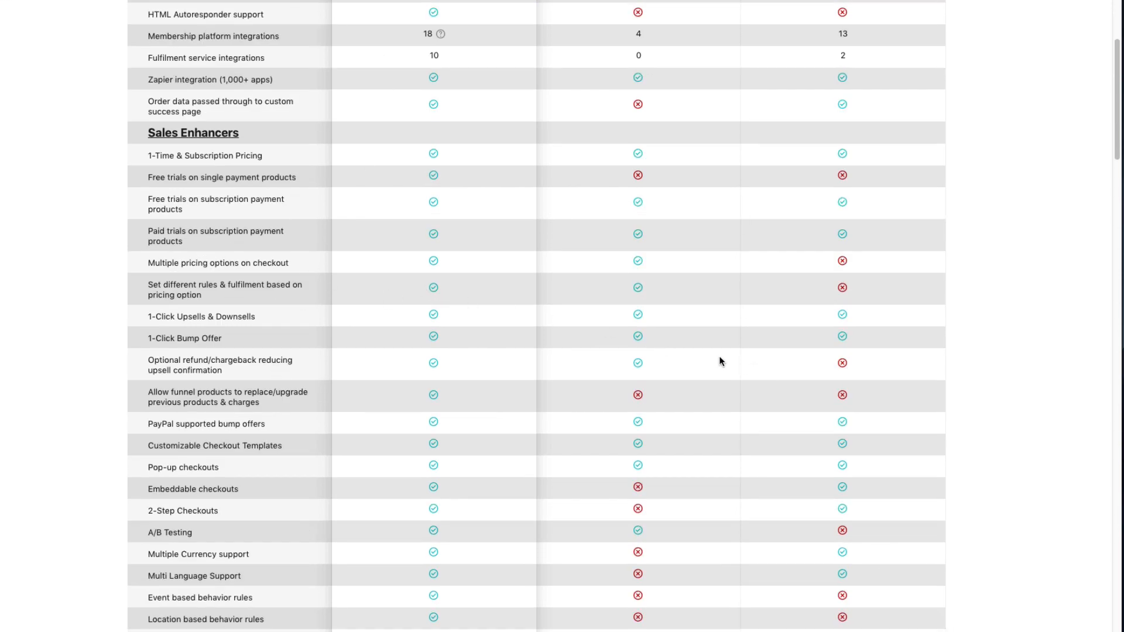
scroll(645, 448, down, 12)
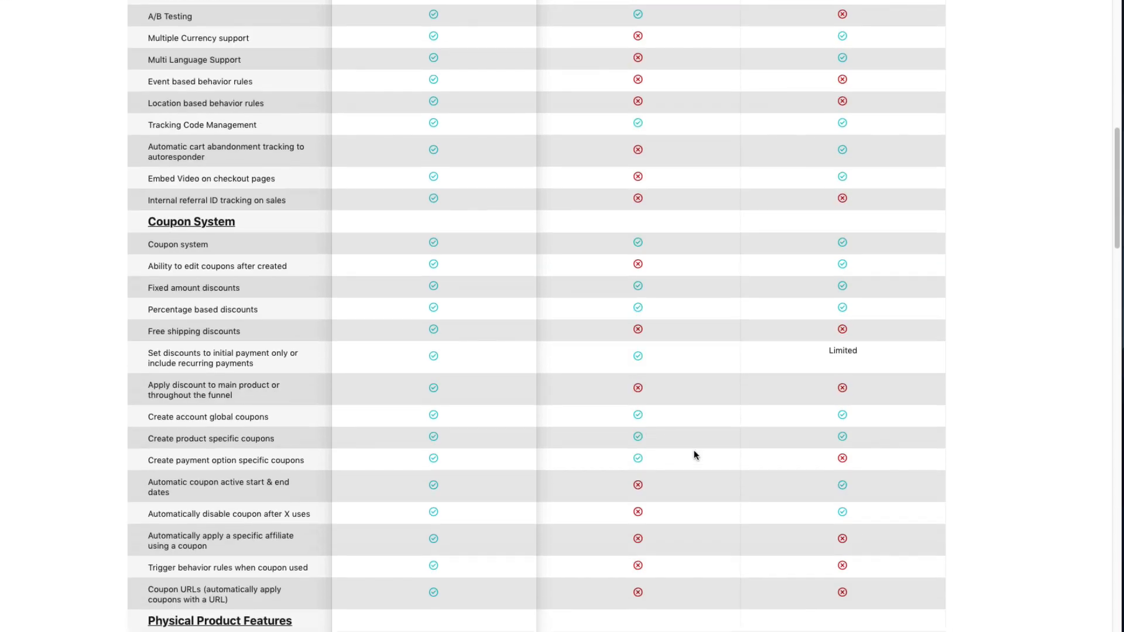
scroll(693, 451, down, 20)
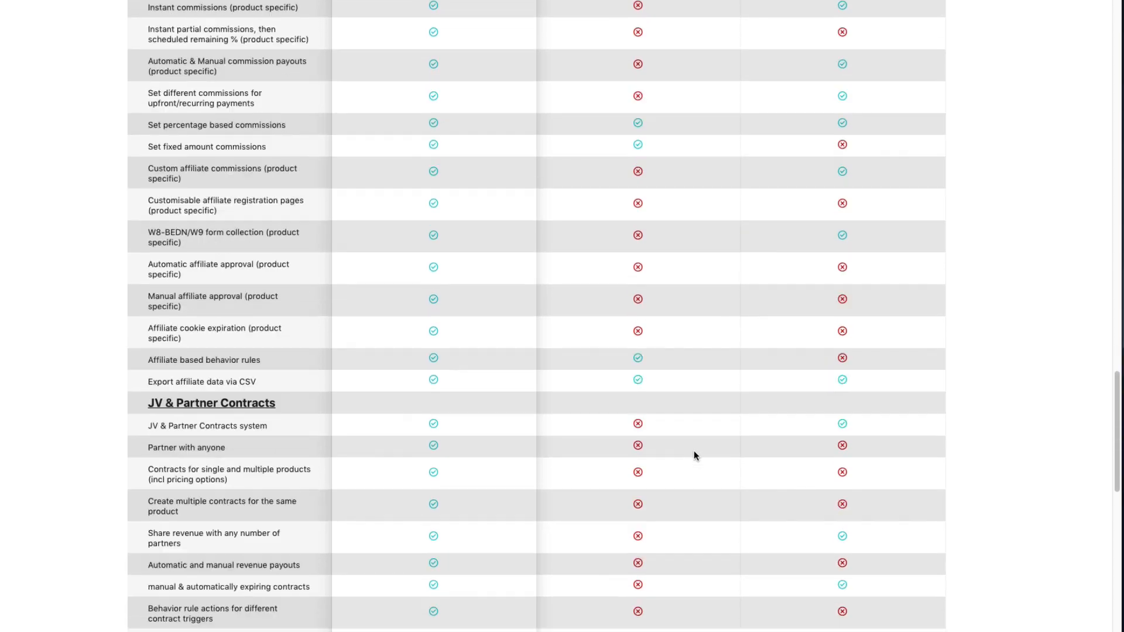
scroll(694, 455, down, 11)
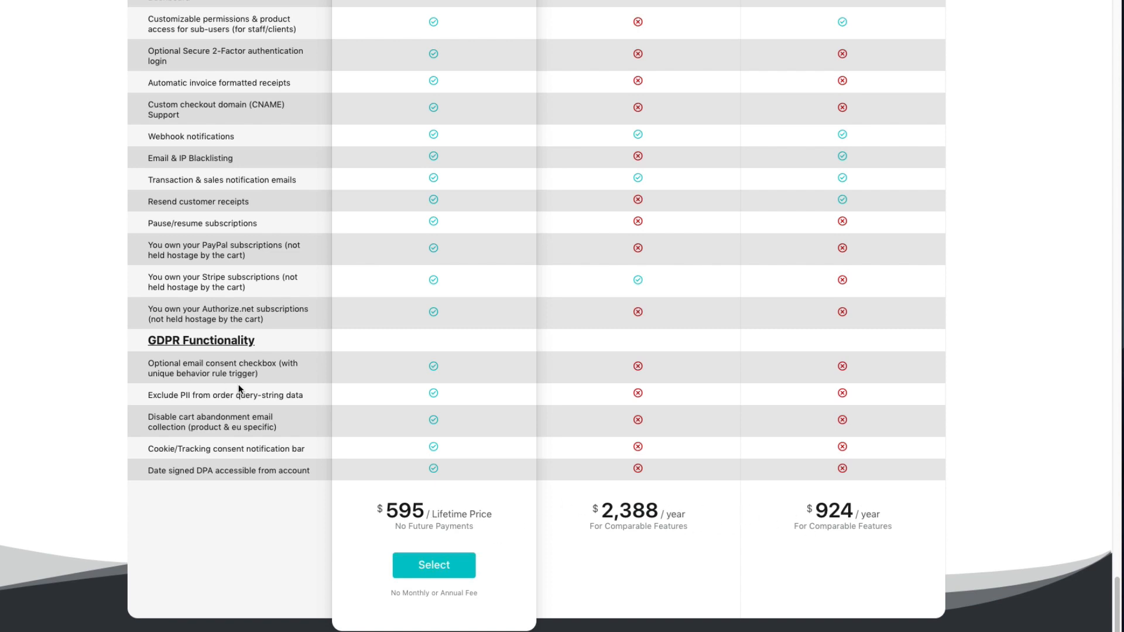
- Look back over the comparison from the customer hub and affiliate features up to the integrations section
scroll(472, 442, up, 5)
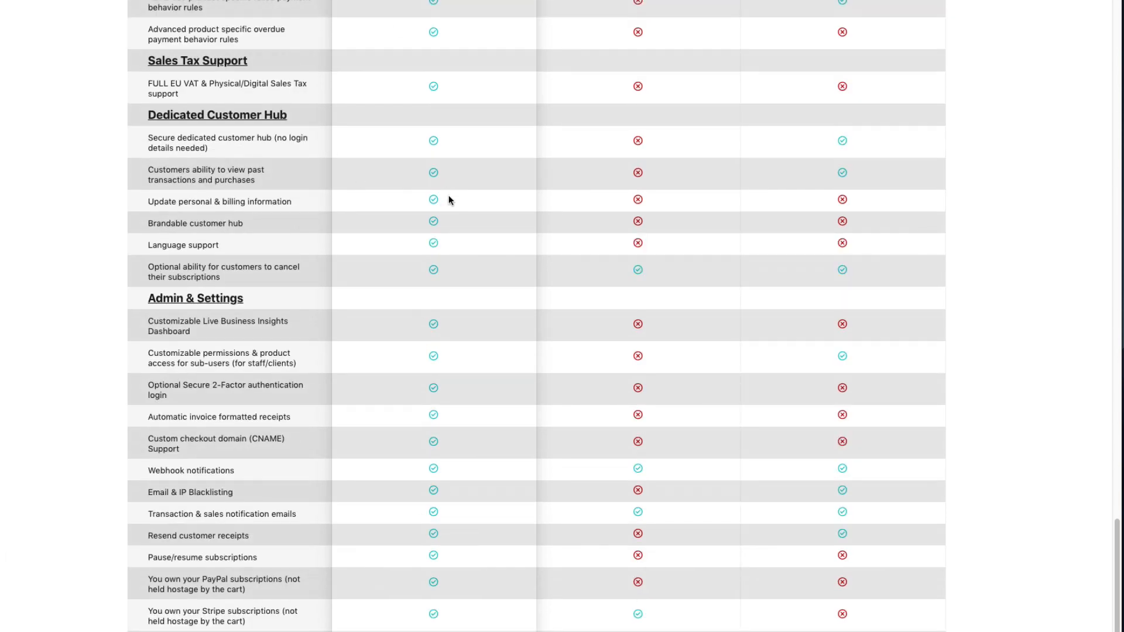
scroll(479, 344, up, 5)
scroll(478, 343, up, 15)
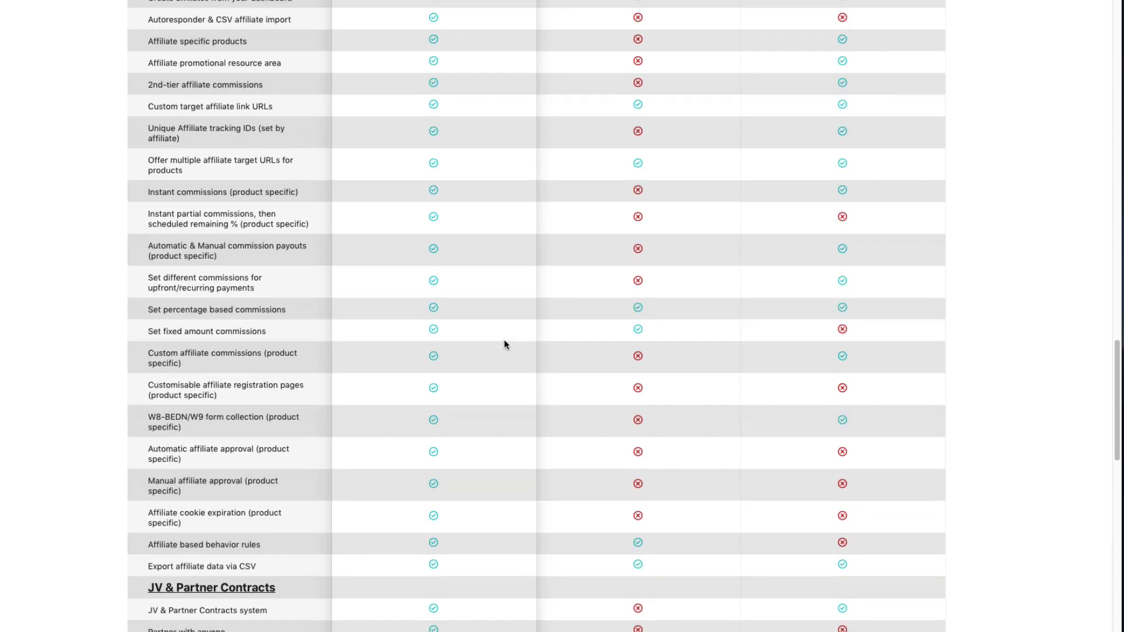
scroll(504, 344, up, 15)
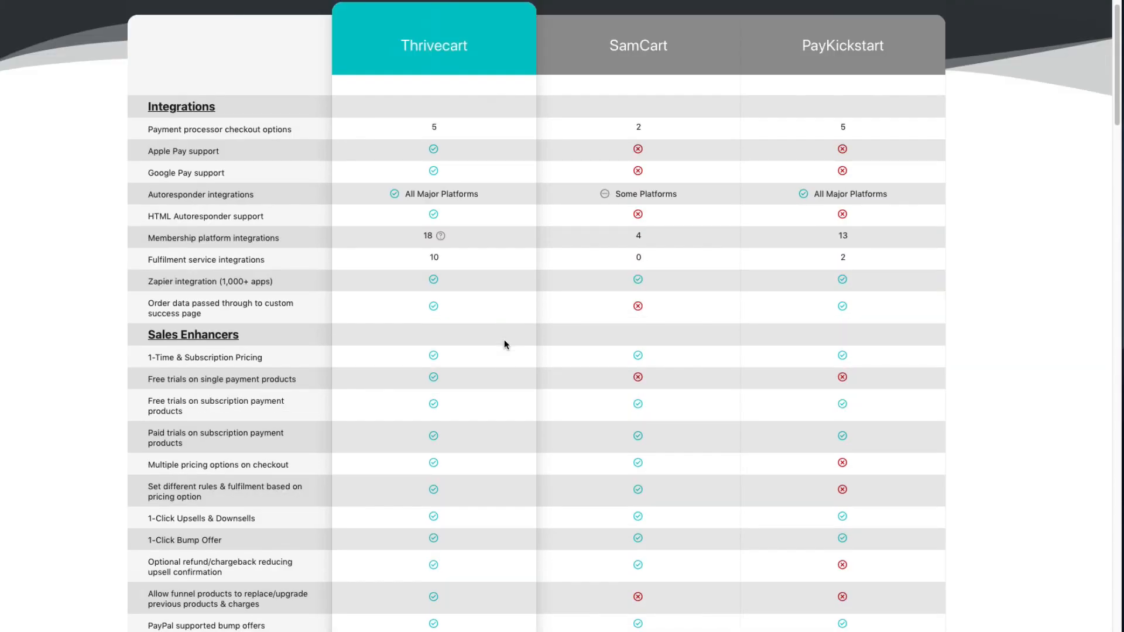